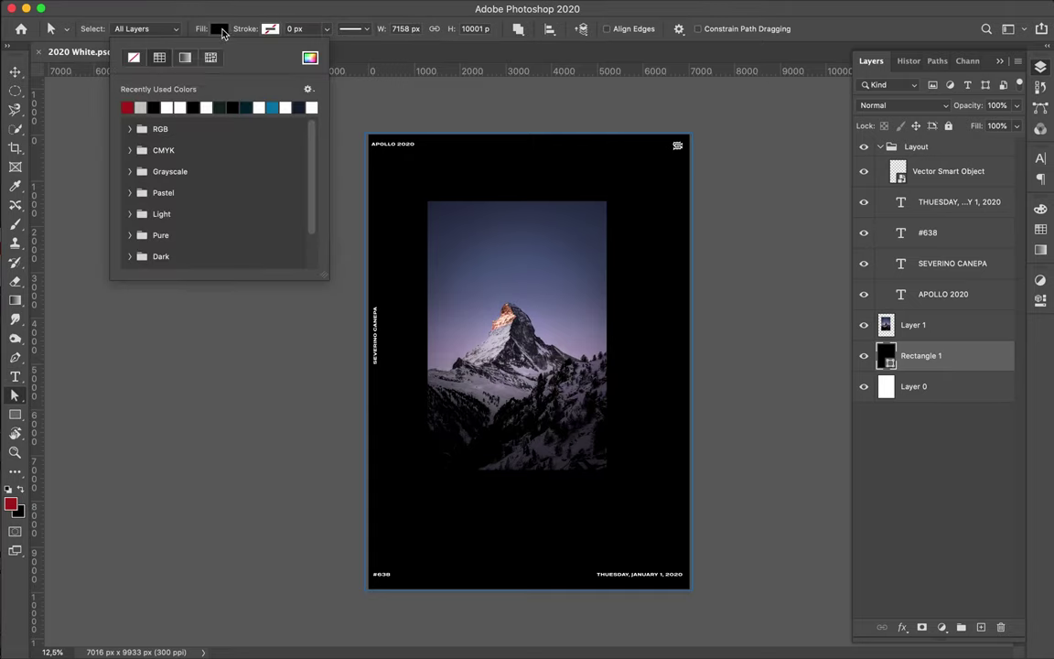
Step: Fill the black background rectangle with the Oranges pink-to-red gradient preset
click(185, 56)
click(130, 234)
click(220, 256)
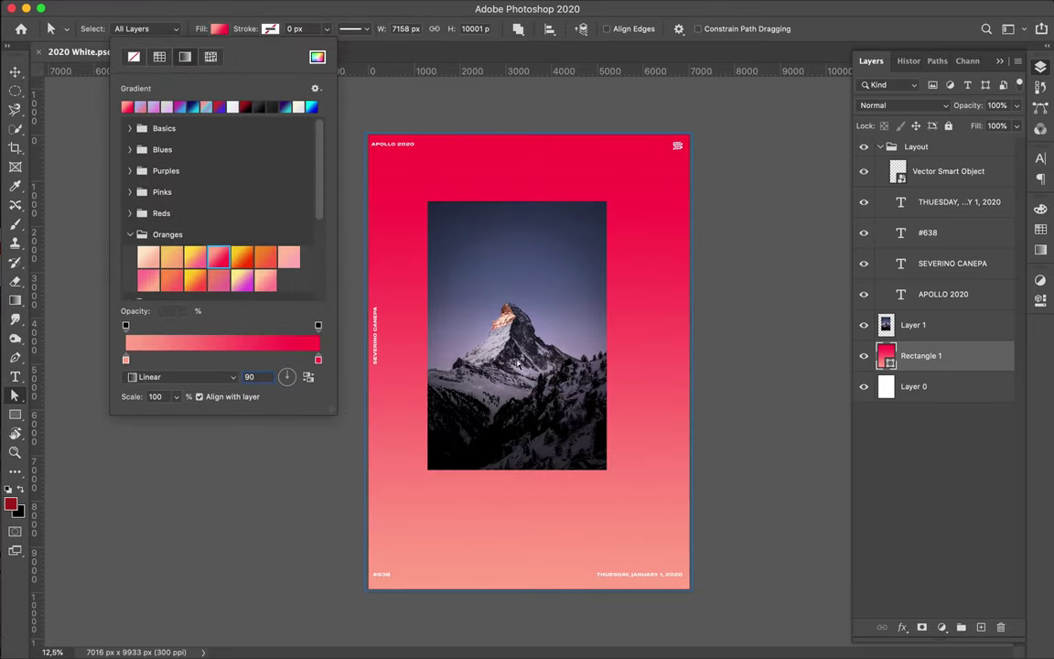
Step: Zoom in, select the mountain photo layer, and begin Magnetic Lasso tracing around the peak
key(v)
scroll(518, 364, up, 2)
click(512, 315)
scroll(416, 414, up, 2)
key(l)
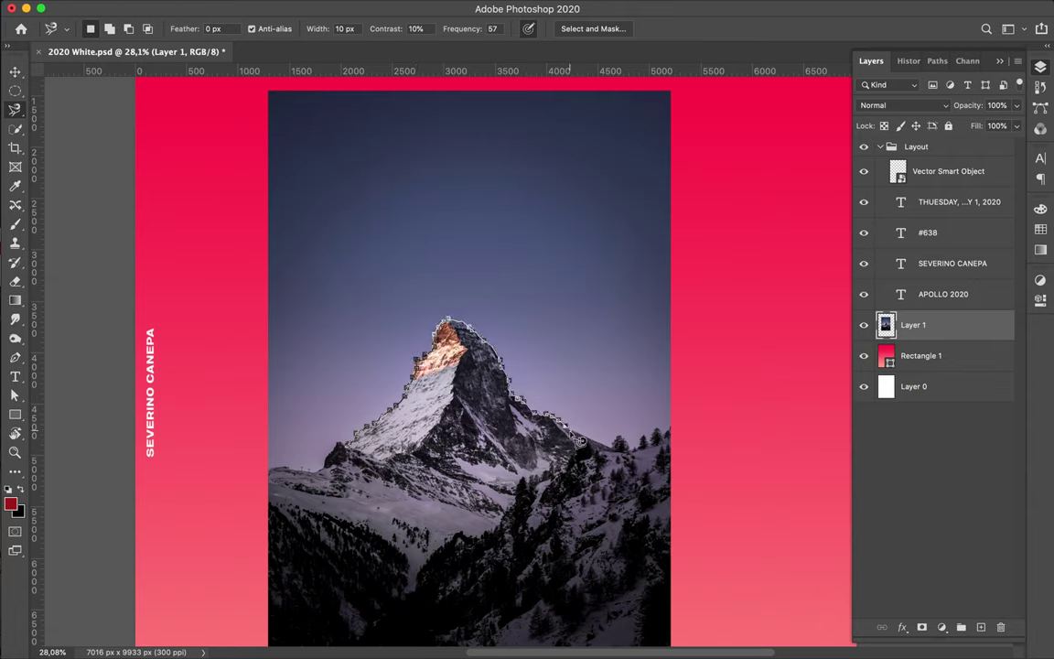
Step: Copy the outlined peak to a new layer and shift it up as a second peak, with the photo above it
key(Return)
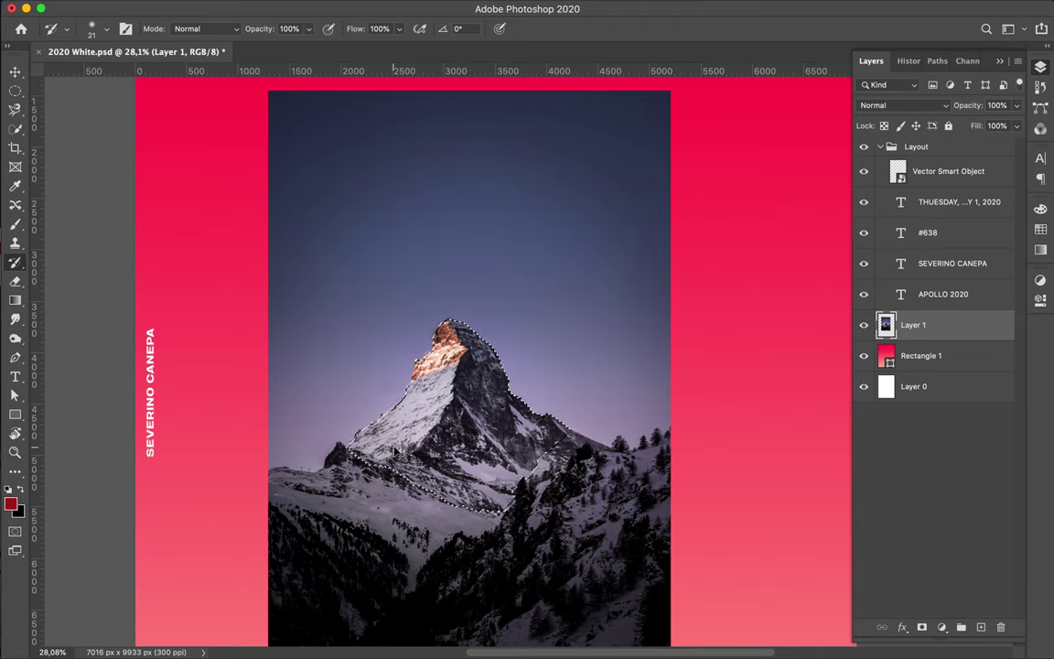
key(ctrl+j)
key(v)
drag(467, 424, 494, 293)
drag(913, 355, 913, 315)
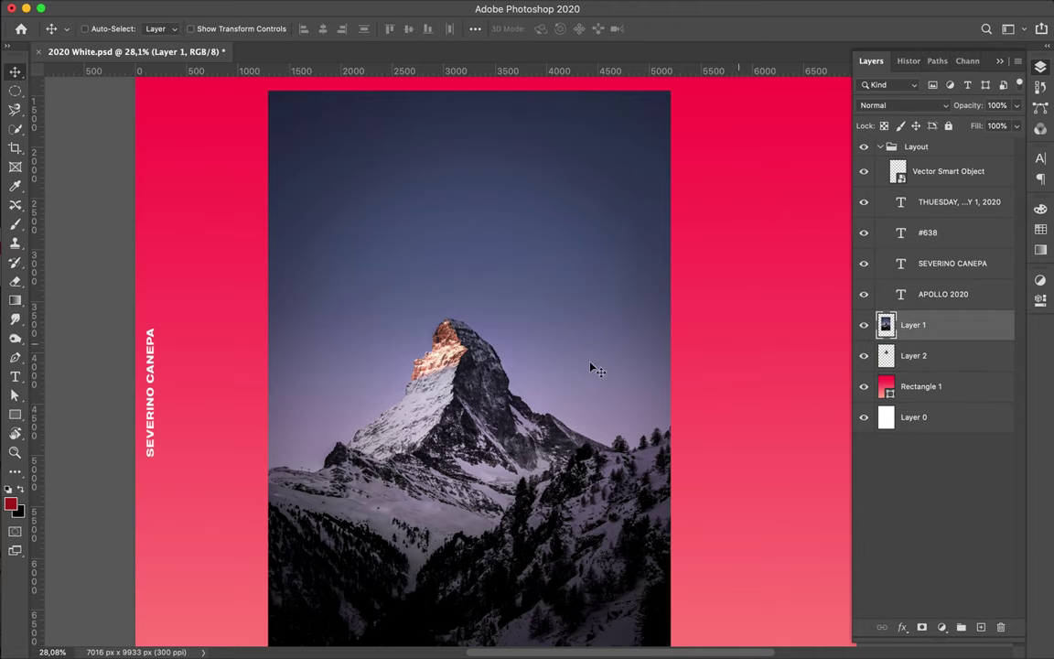
Step: Copy the lower-left slope to its own layer, moved left past the photo edge
scroll(549, 366, down, 3)
key(l)
click(271, 588)
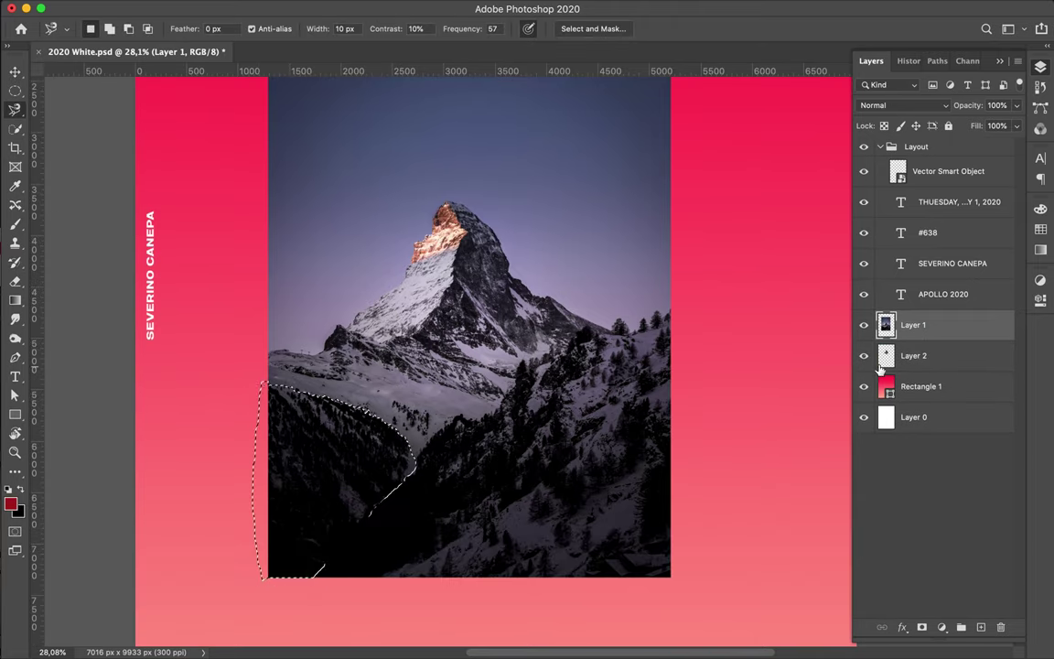
key(ctrl+j)
drag(913, 324, 915, 368)
Step: Make a black slope shadow blurred at 73.7 px and stack it beneath the fragments
key(v)
key(ctrl+j)
key(b)
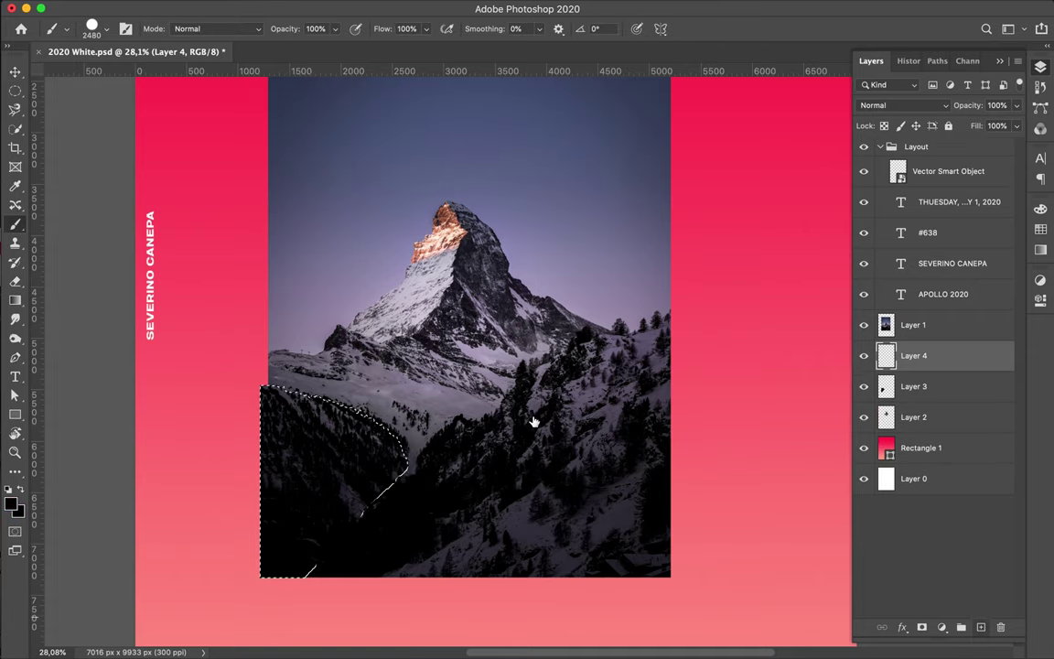
key(ctrl+d)
key(m)
click(342, 7)
click(594, 239)
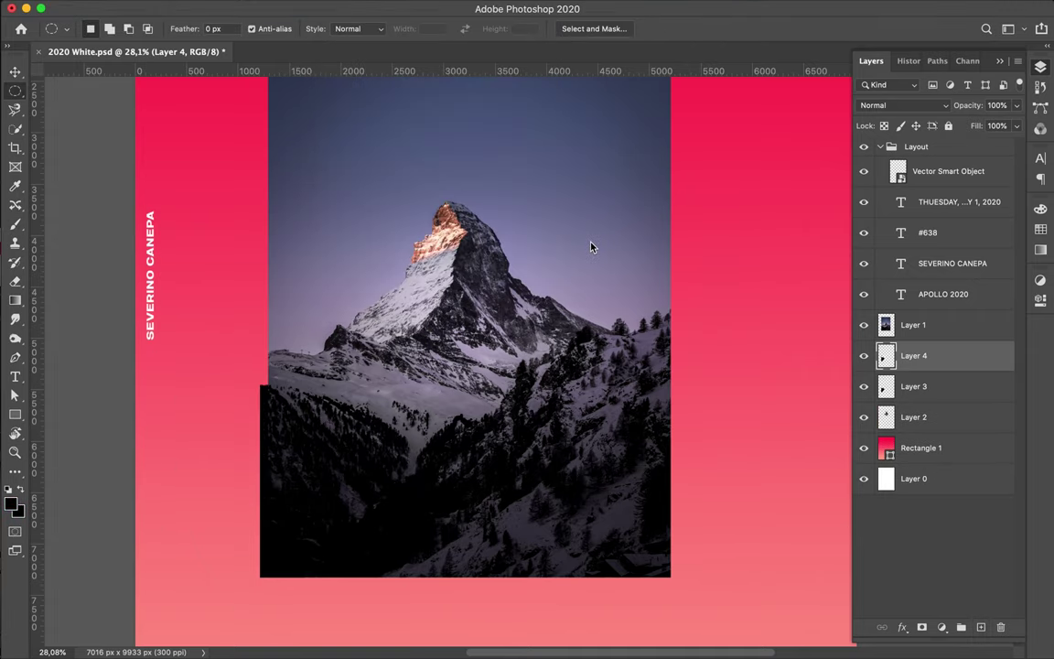
drag(652, 342, 656, 340)
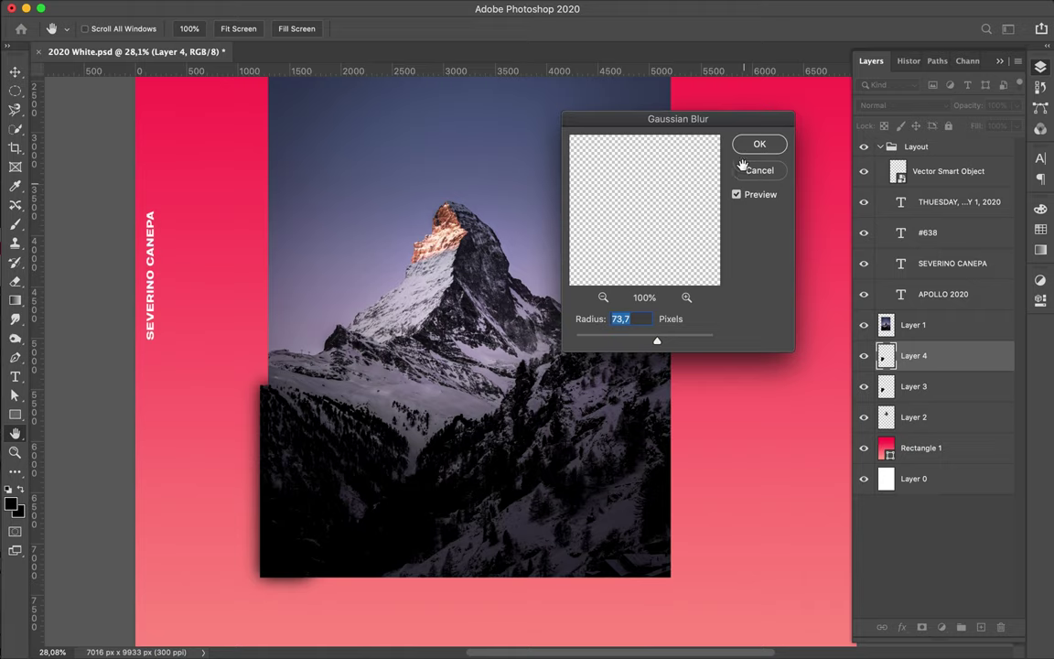
click(751, 150)
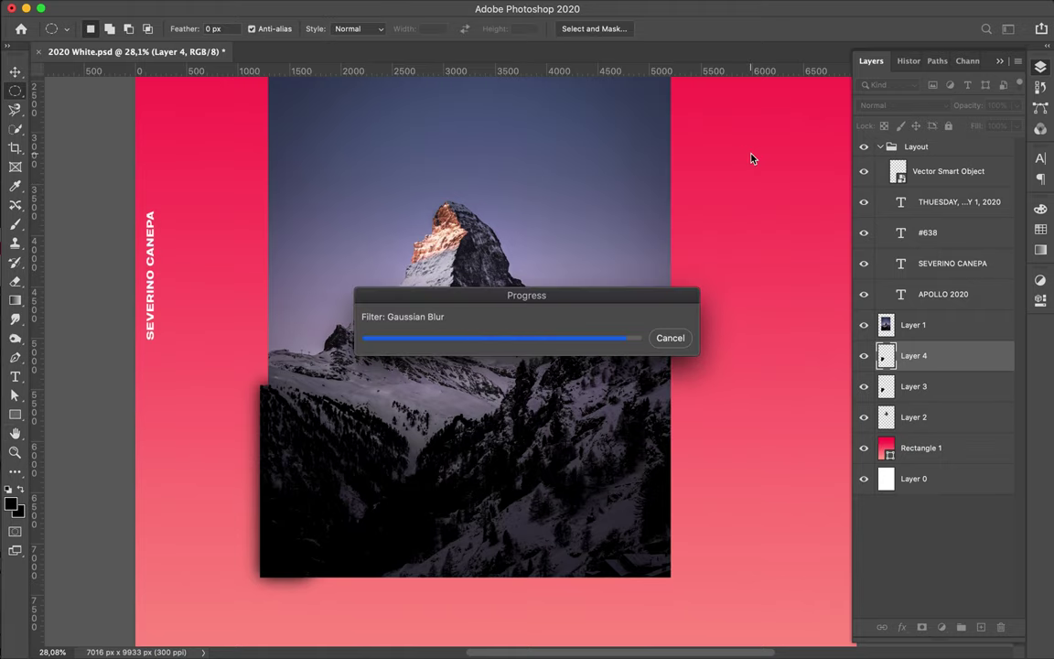
mouse_move(924, 356)
mouse_down()
mouse_move(936, 435)
mouse_move(924, 347)
mouse_up()
shift+click(935, 353)
right_click(935, 354)
Step: Paint a black peak shadow, repeat the Gaussian Blur, and place the peak copy above it
ctrl+click(885, 355)
scroll(494, 292, up, 3)
key(b)
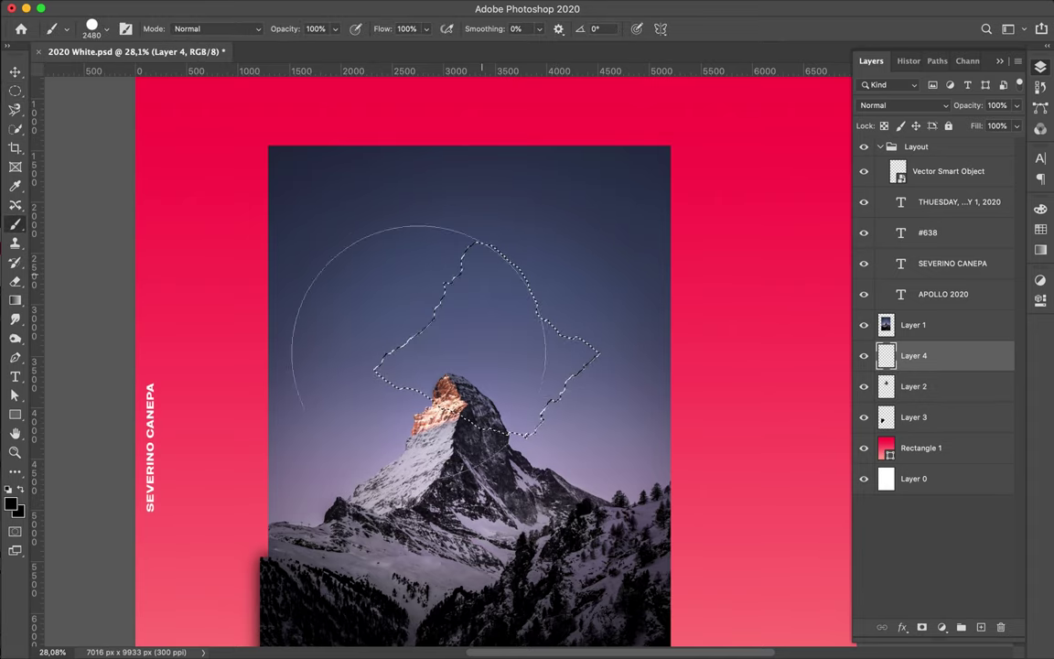
key(m)
click(482, 251)
click(342, 7)
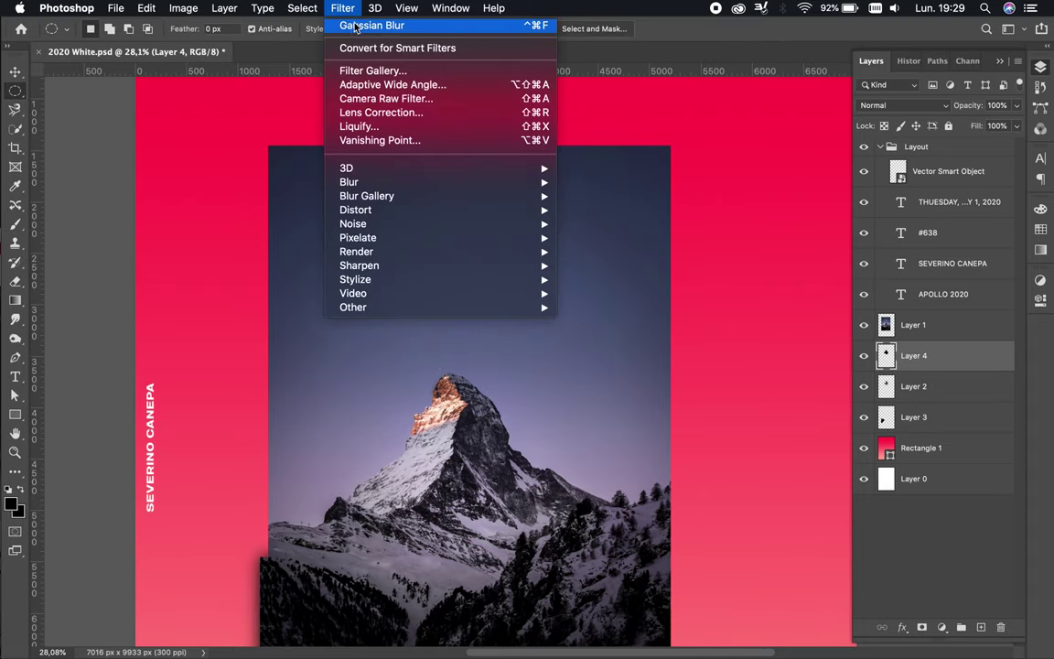
click(355, 26)
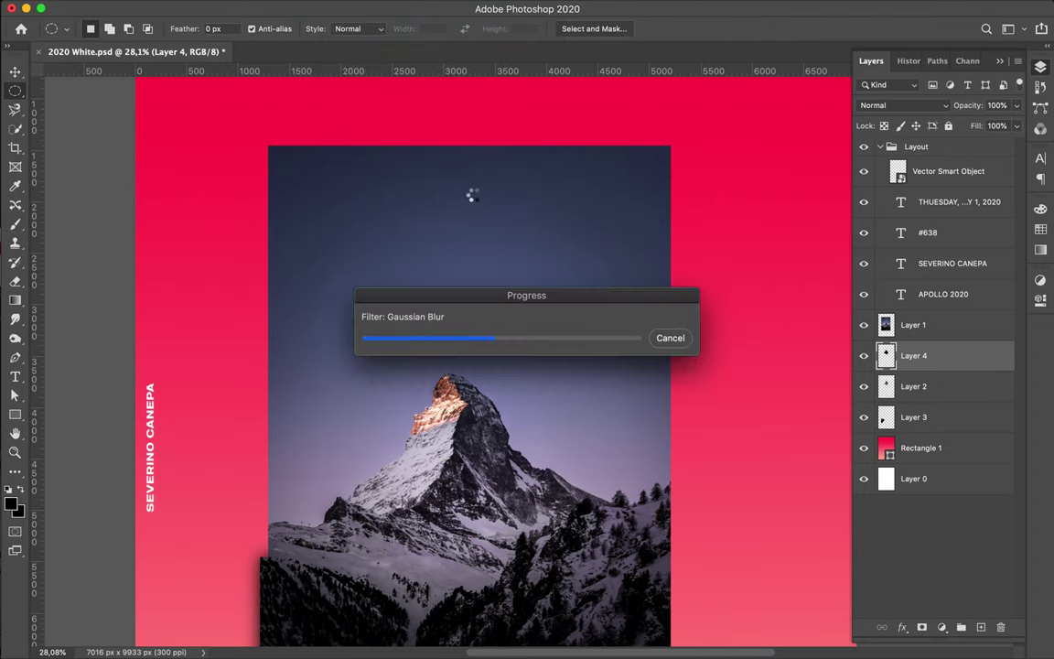
key(v)
drag(915, 386, 928, 367)
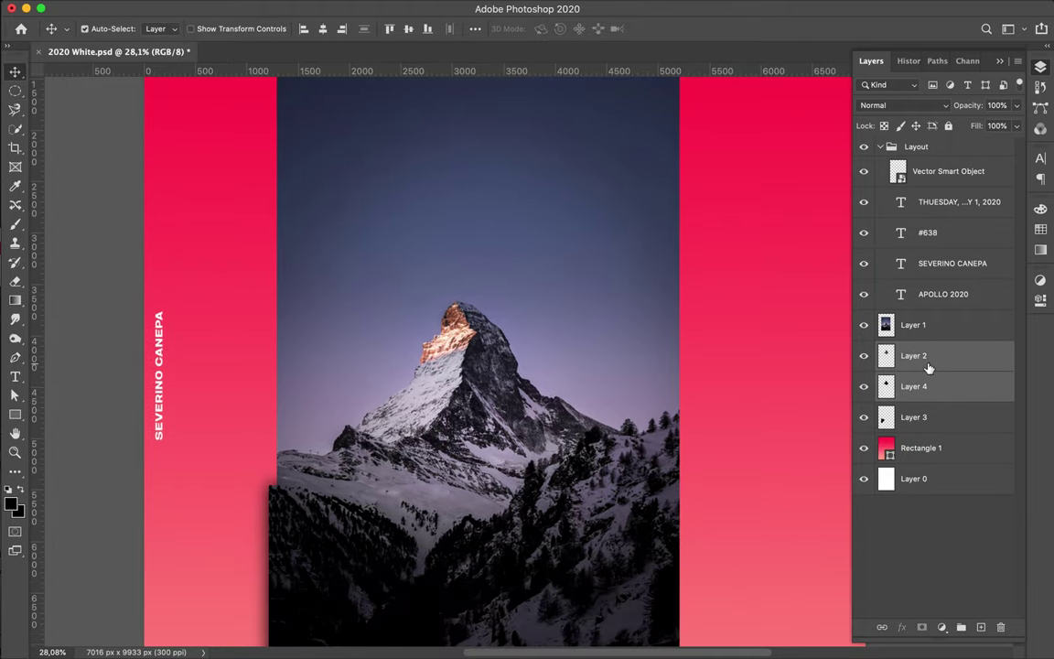
Step: Merge the peak shadow, check the fragments, then copy the right slope to its own layer
click(864, 325)
click(864, 324)
click(863, 324)
click(863, 325)
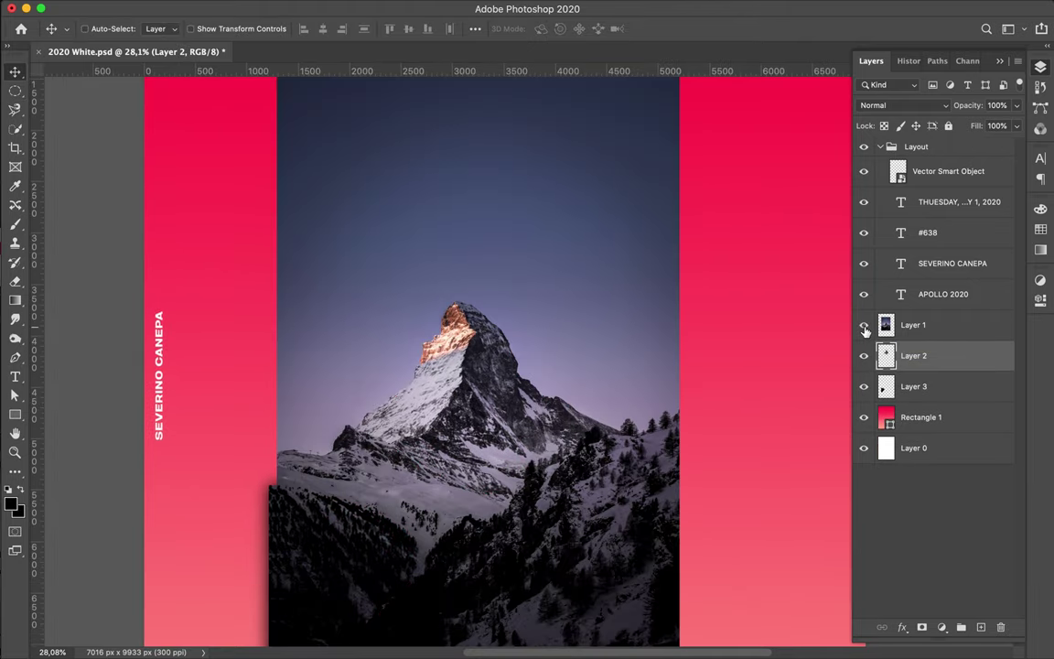
scroll(548, 366, down, 5)
key(l)
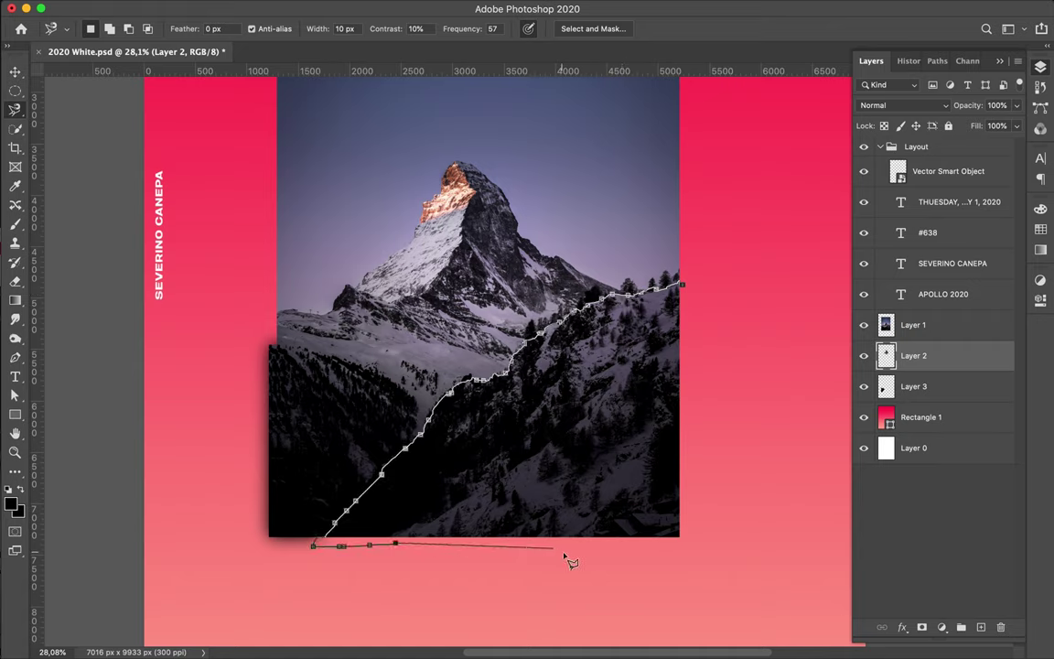
click(313, 545)
key(ctrl+j)
key(Return)
click(914, 325)
key(ctrl+j)
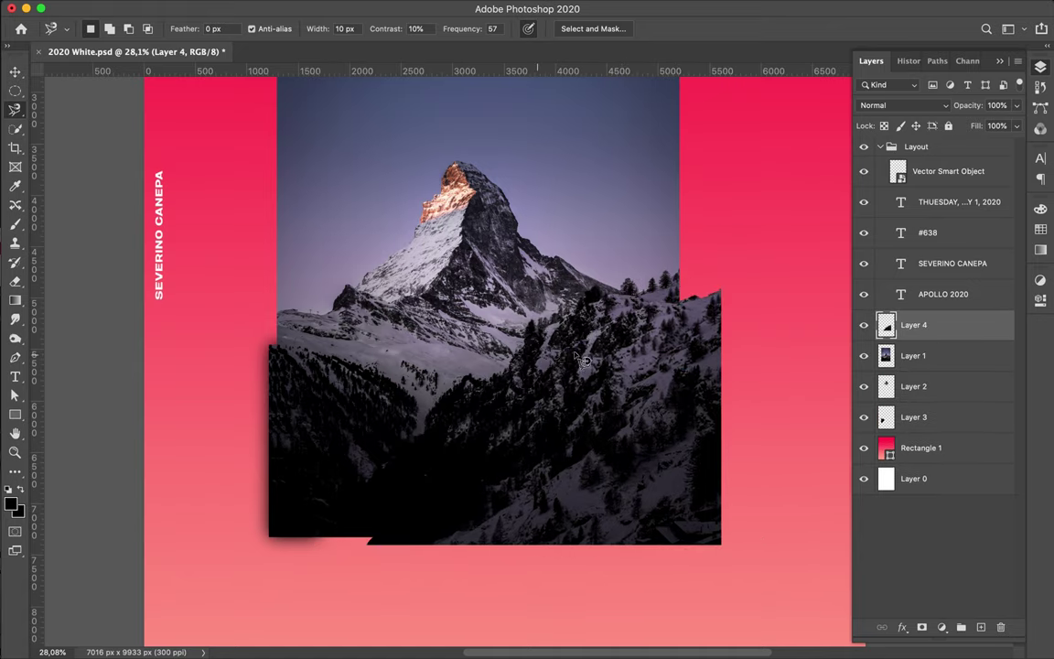
Step: Paint a black slope shadow, blur it, merge it under the slope copy, and put the photo above
ctrl+click(885, 325)
click(980, 627)
key(b)
mouse_move(430, 430)
mouse_down()
mouse_move(635, 353)
mouse_move(680, 445)
mouse_up()
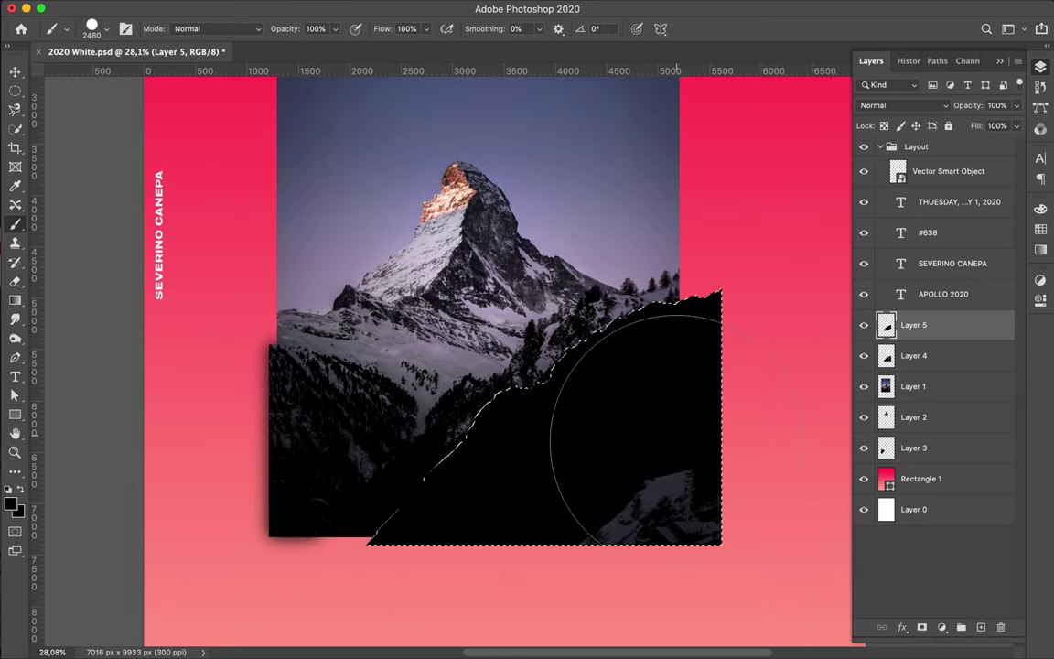
key(m)
key(ctrl+d)
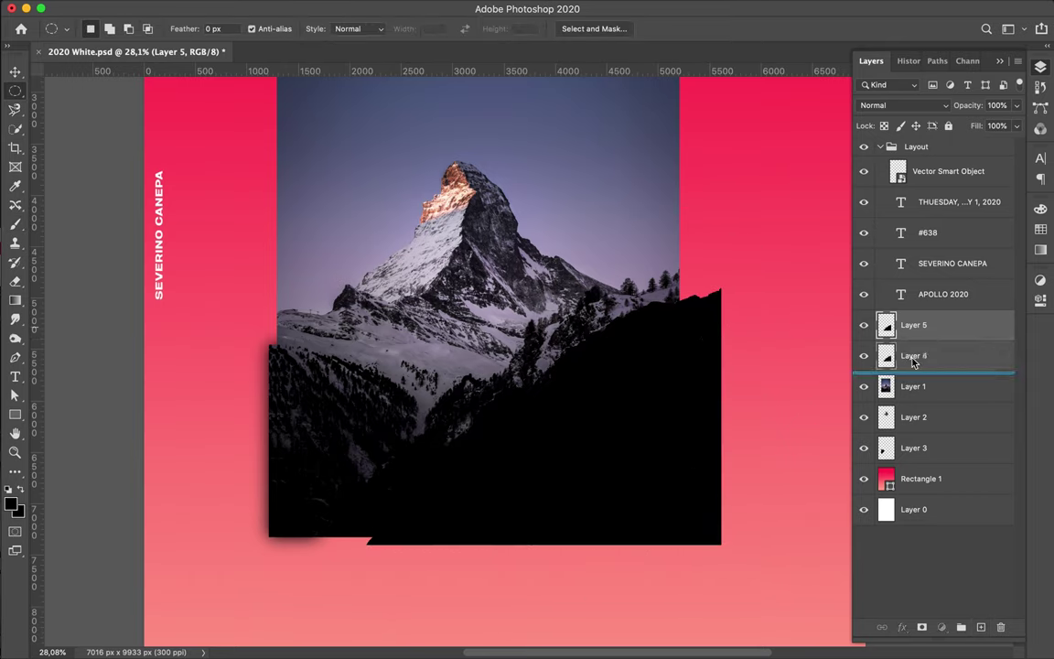
drag(913, 325, 913, 366)
click(301, 7)
click(330, 26)
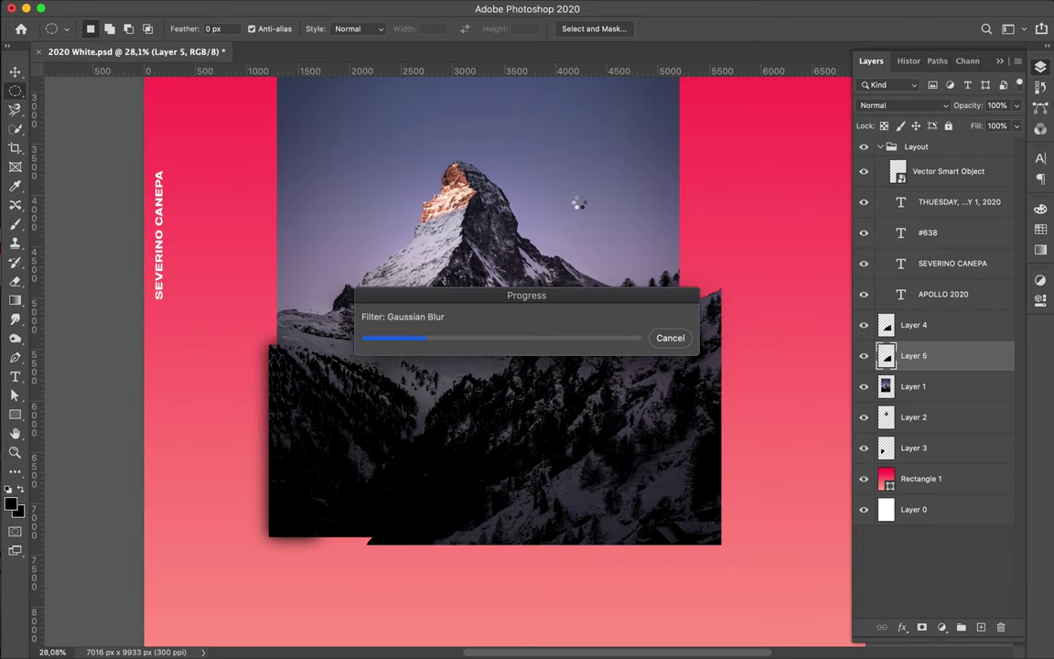
shift+click(933, 330)
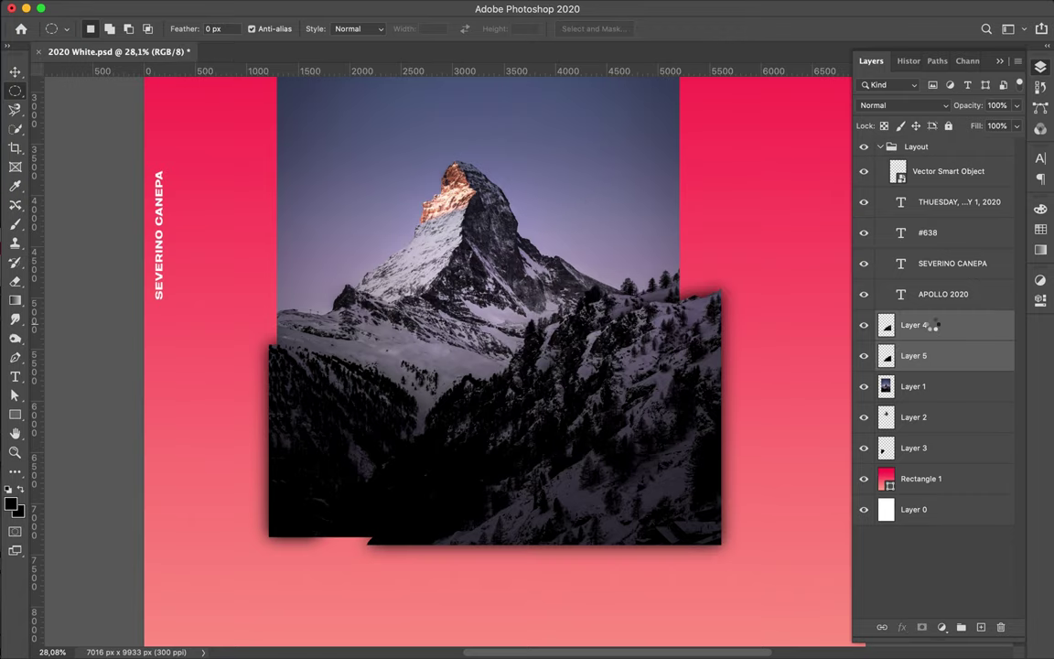
key(ctrl+e)
drag(915, 355, 910, 322)
Step: Shift the photo right and down, then copy the left snowy ridge to a new layer
key(v)
drag(646, 355, 682, 336)
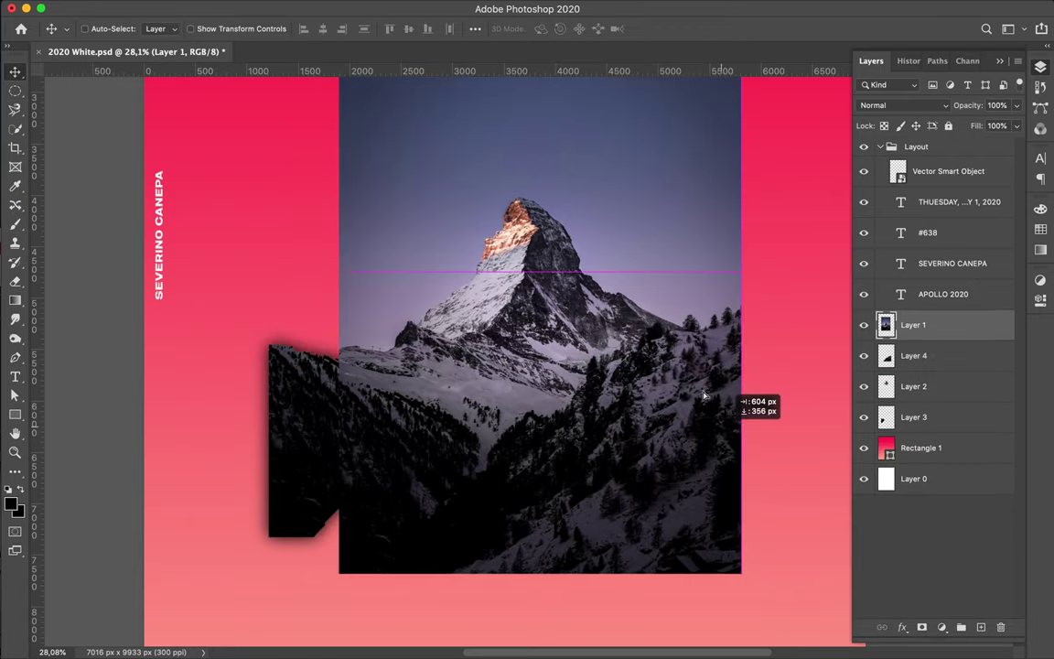
scroll(549, 365, up, 2)
key(l)
click(310, 339)
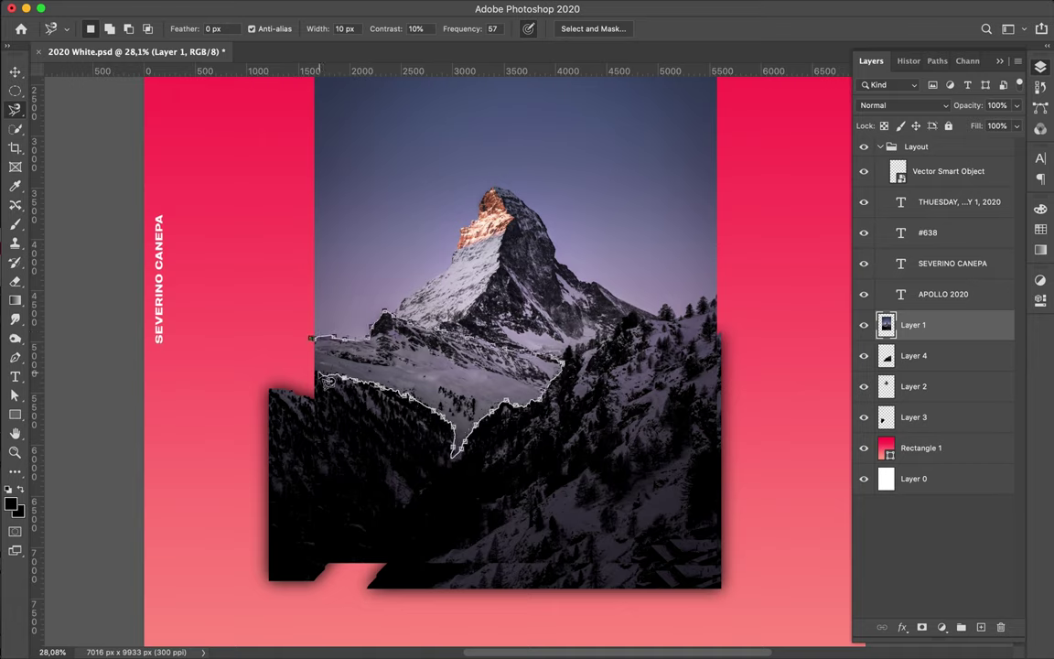
click(311, 339)
key(ctrl+j)
Step: Add a black Gaussian-blurred shadow to the ridge copy and merge it down
ctrl+click(981, 627)
key(b)
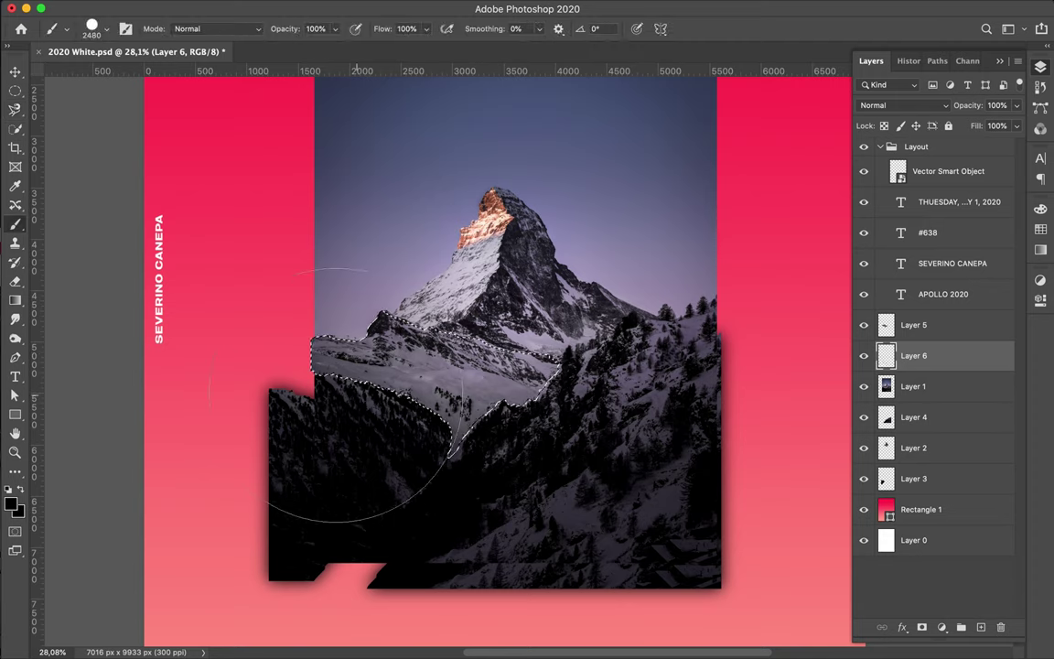
key(m)
key(ctrl+d)
click(606, 10)
click(572, 25)
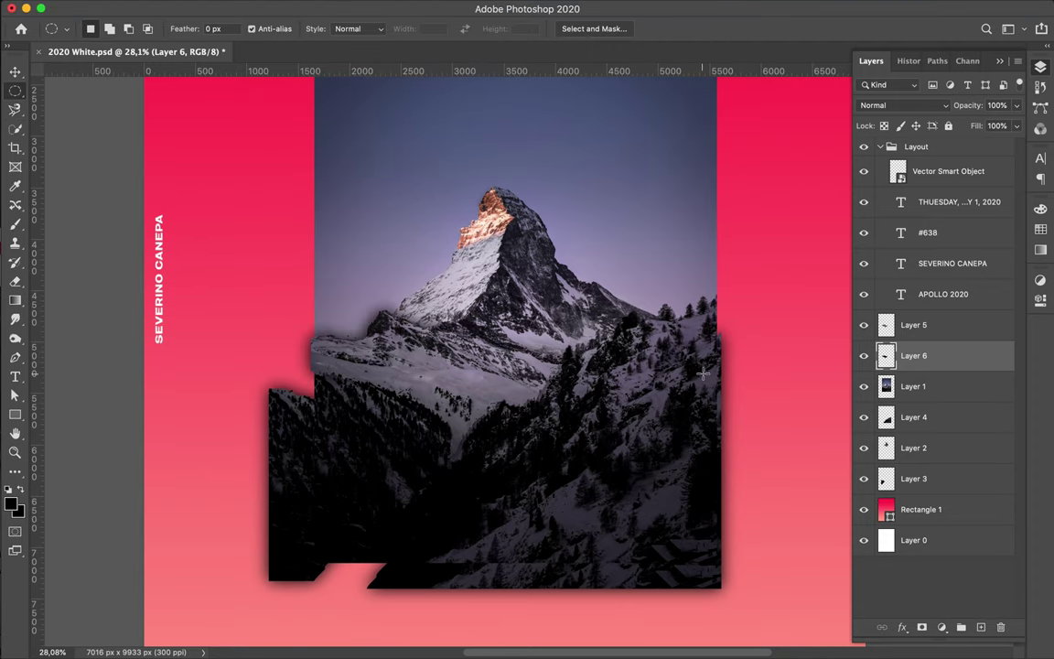
shift+click(936, 329)
key(ctrl+e)
Step: Copy another outlined area with a blurred black shadow merged in, then move the photo above it
key(l)
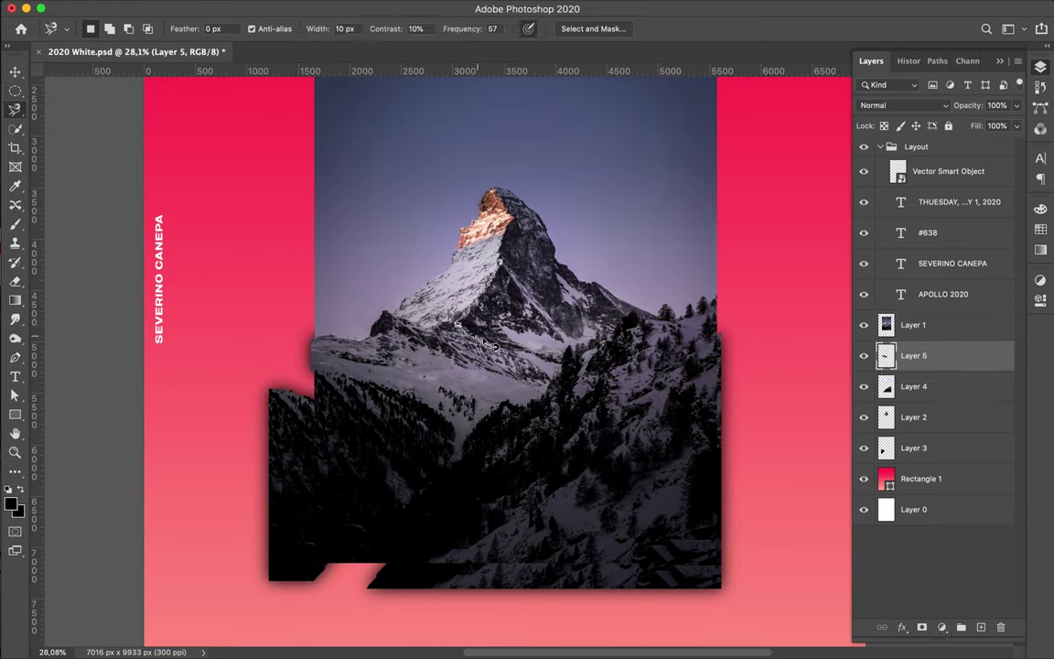
key(Return)
key(ctrl+j)
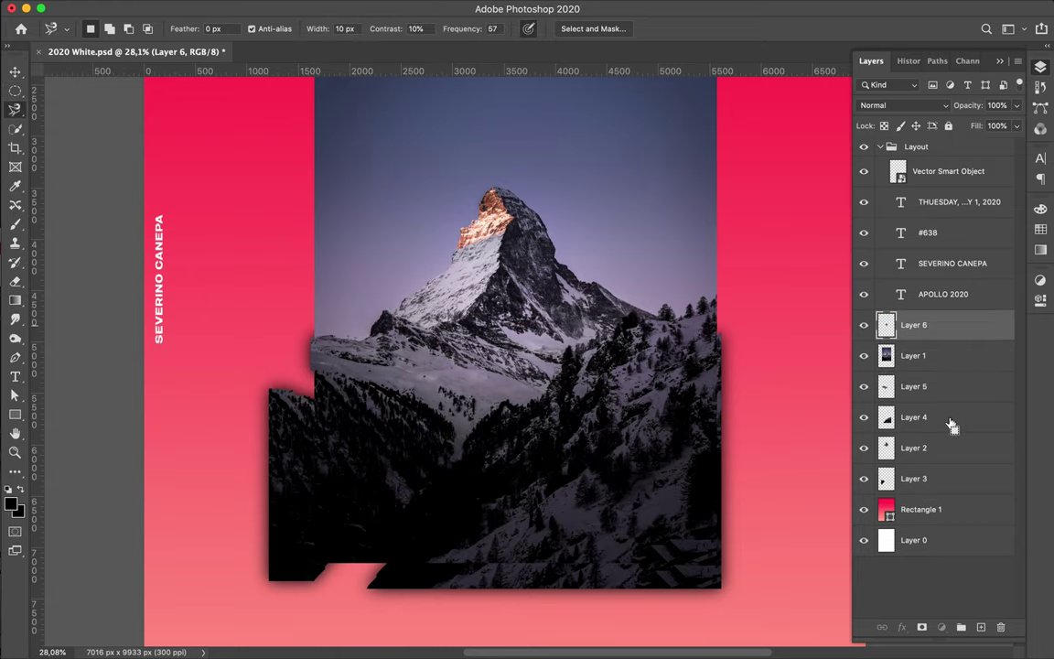
key(ctrl+j)
key(b)
click(538, 331)
key(m)
key(ctrl+d)
click(376, 9)
click(403, 16)
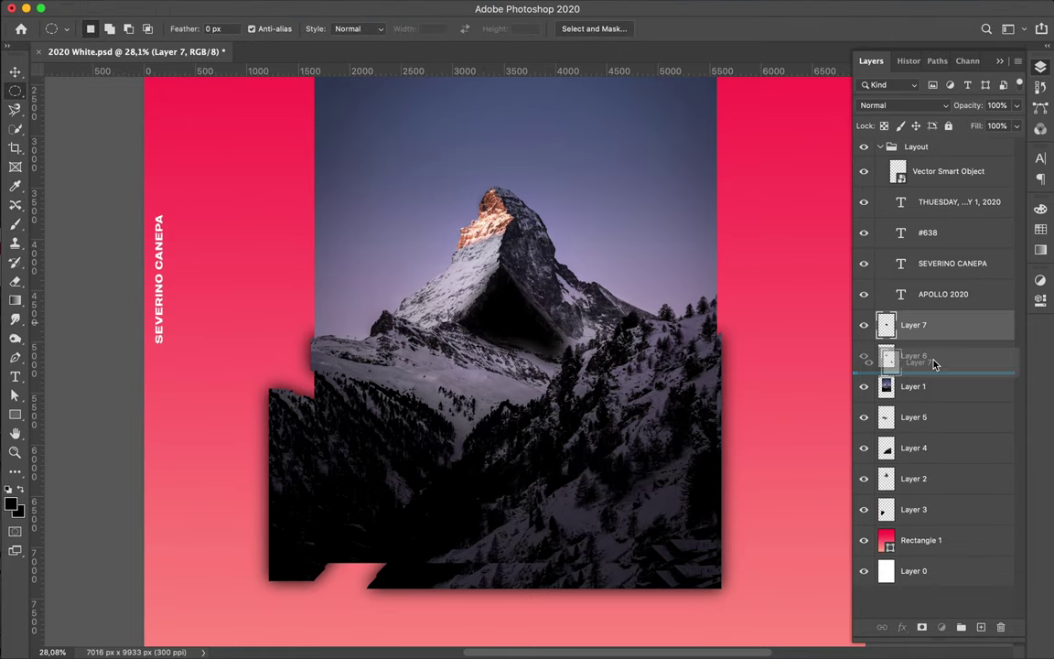
key(ctrl+e)
drag(914, 386, 915, 340)
Step: Fill a black shadow along the peak's right face, undo two actions, and start a new outline
key(l)
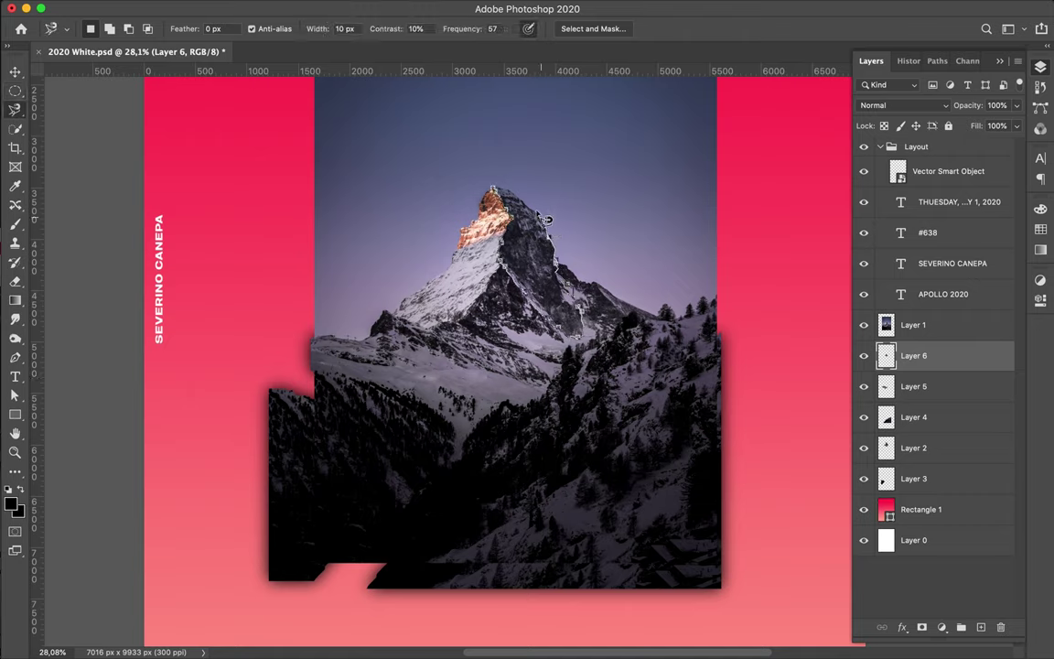
click(466, 181)
key(alt+])
key(ctrl+j)
key(ctrl+j)
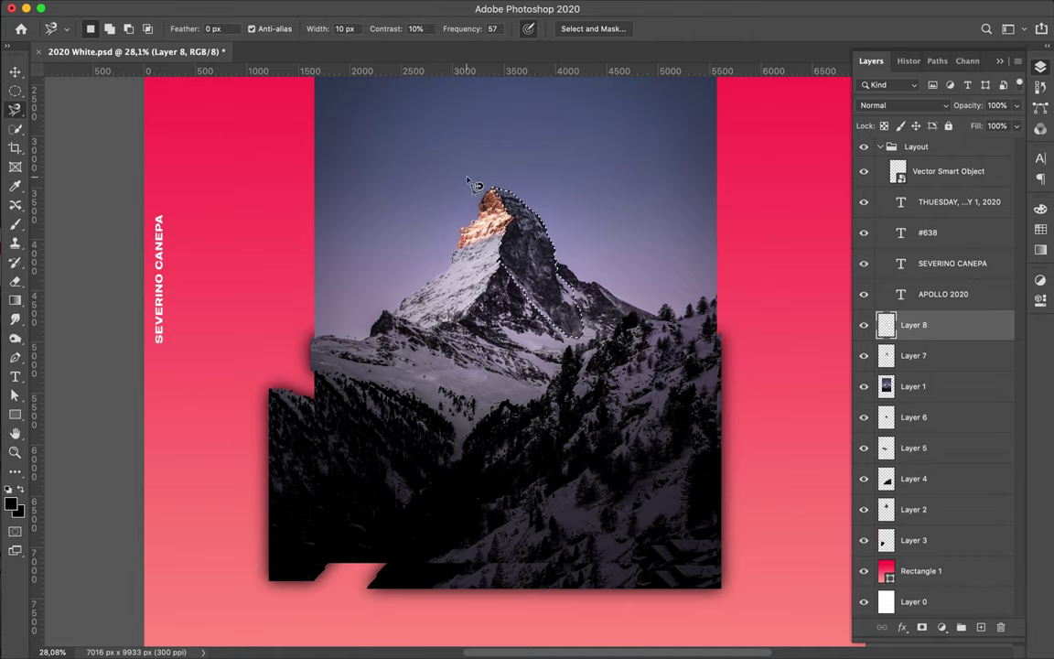
key(b)
key(alt+BackSpace)
key(m)
key(ctrl+d)
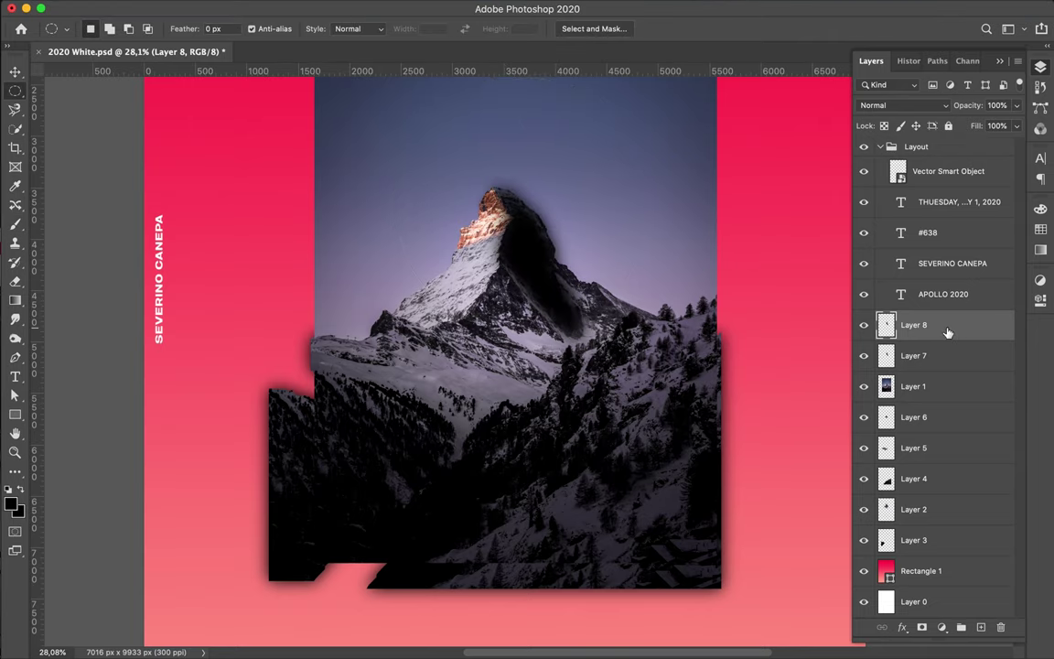
key(ctrl+z)
key(ctrl+z)
key(ctrl+z)
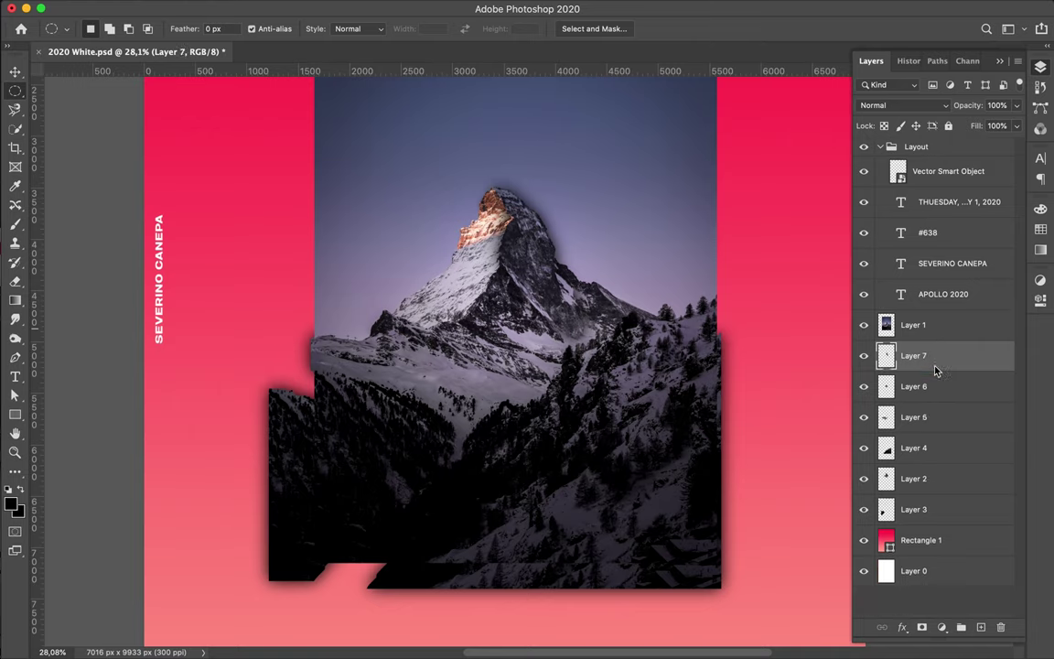
key(ctrl+z)
key(l)
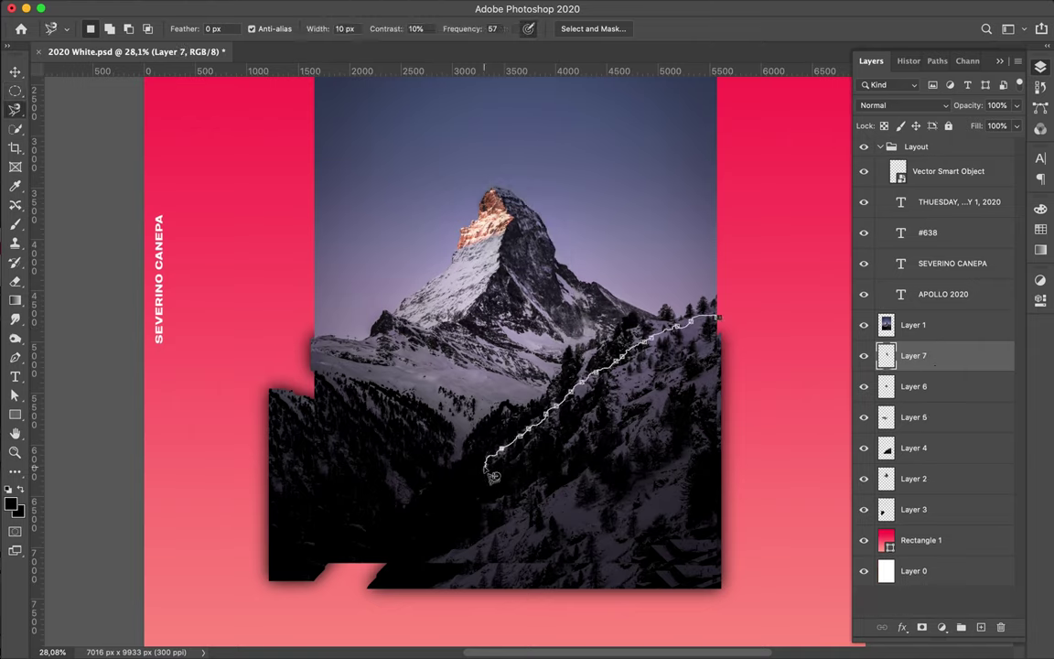
Step: Copy the traced slope onto its own layer and fill a new shadow layer black
click(732, 327)
click(913, 325)
key(ctrl+j)
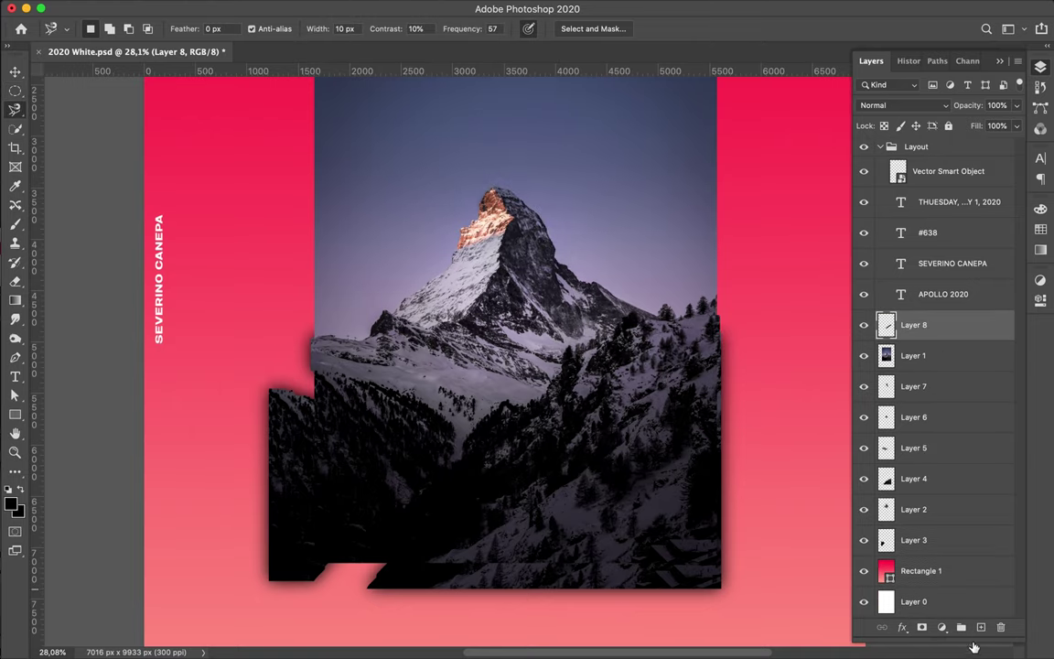
key(ctrl+shift+alt+n)
key(b)
key(alt+BackSpace)
key(ctrl+d)
key(m)
Step: Gaussian-blur the black fill, move it beneath the slope piece, and merge them
click(365, 7)
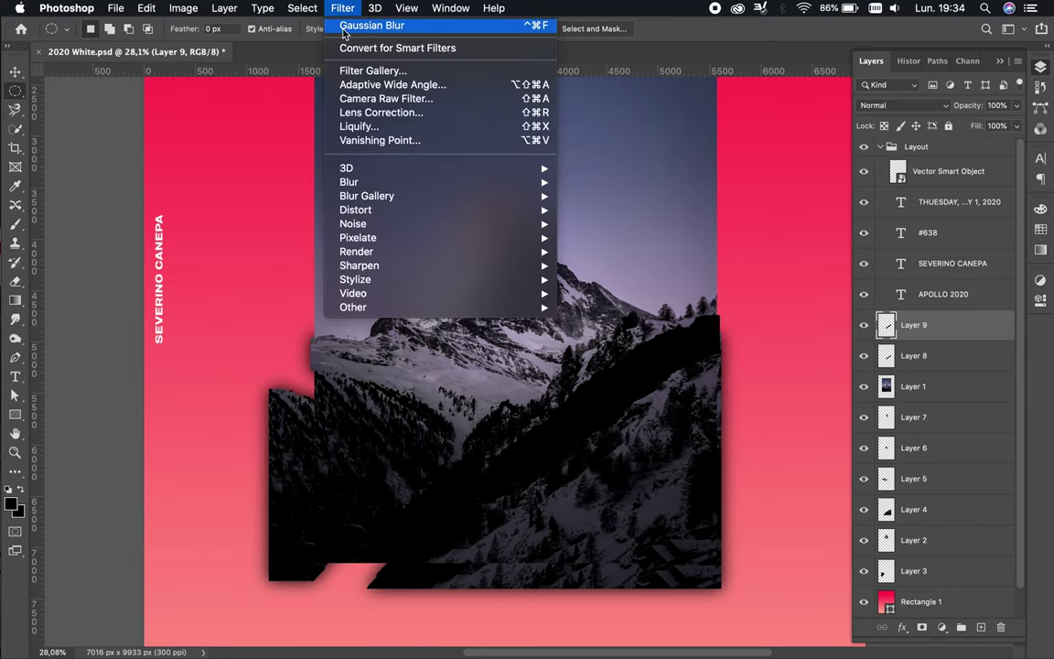
click(366, 45)
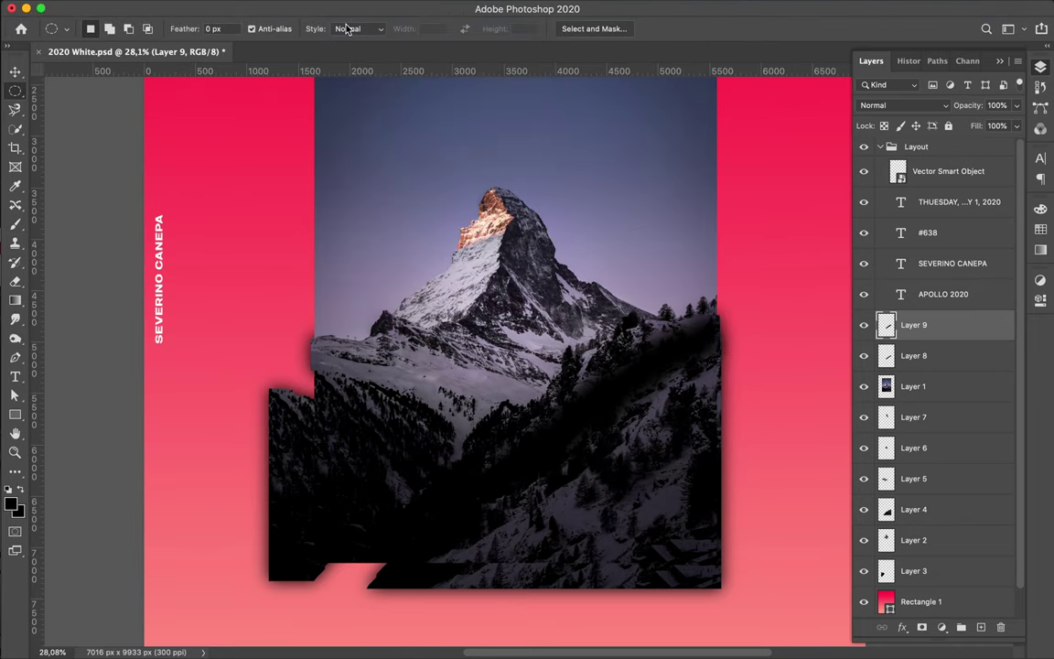
mouse_move(913, 325)
mouse_down()
mouse_move(911, 369)
mouse_move(933, 366)
mouse_up()
shift+click(915, 325)
key(ctrl+e)
Step: Copy the lower slope to its own layer and paint black on a new shadow layer
key(l)
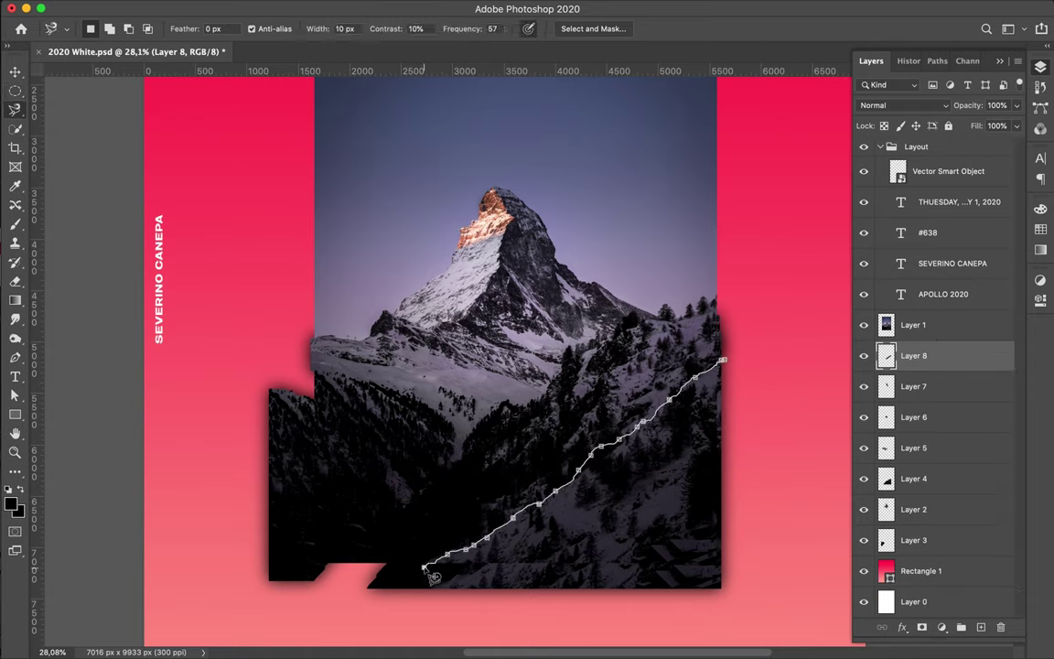
click(723, 360)
click(913, 324)
key(ctrl+j)
key(ctrl+shift+alt+n)
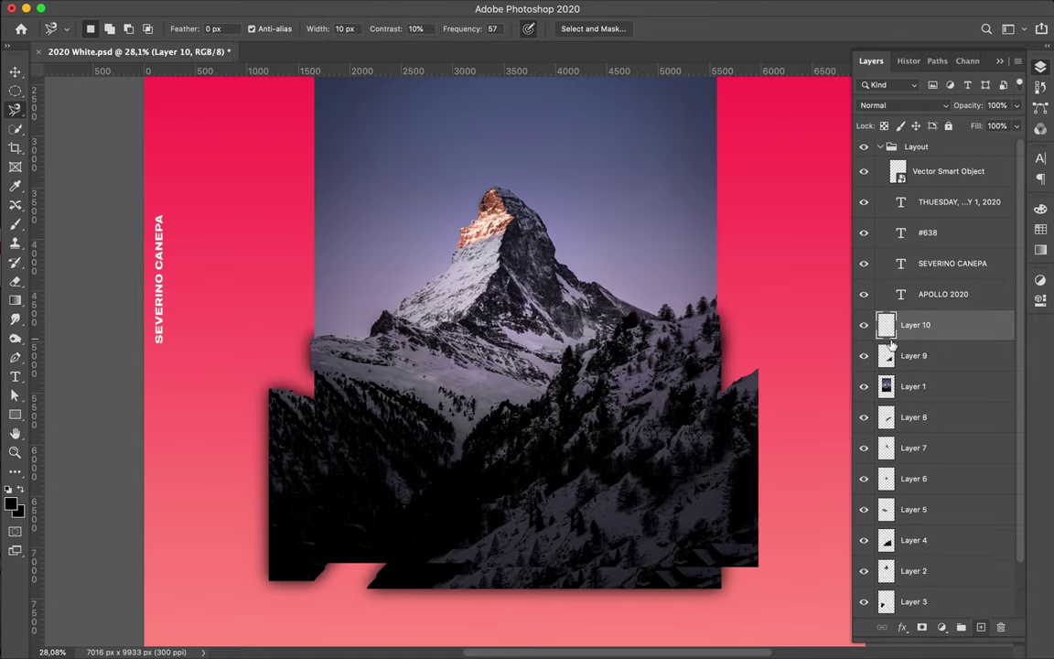
key(b)
drag(513, 494, 640, 411)
Step: Blur and merge the lower-slope shadow, then shift the piece up-right past the photo edge
click(336, 7)
key(Escape)
key(m)
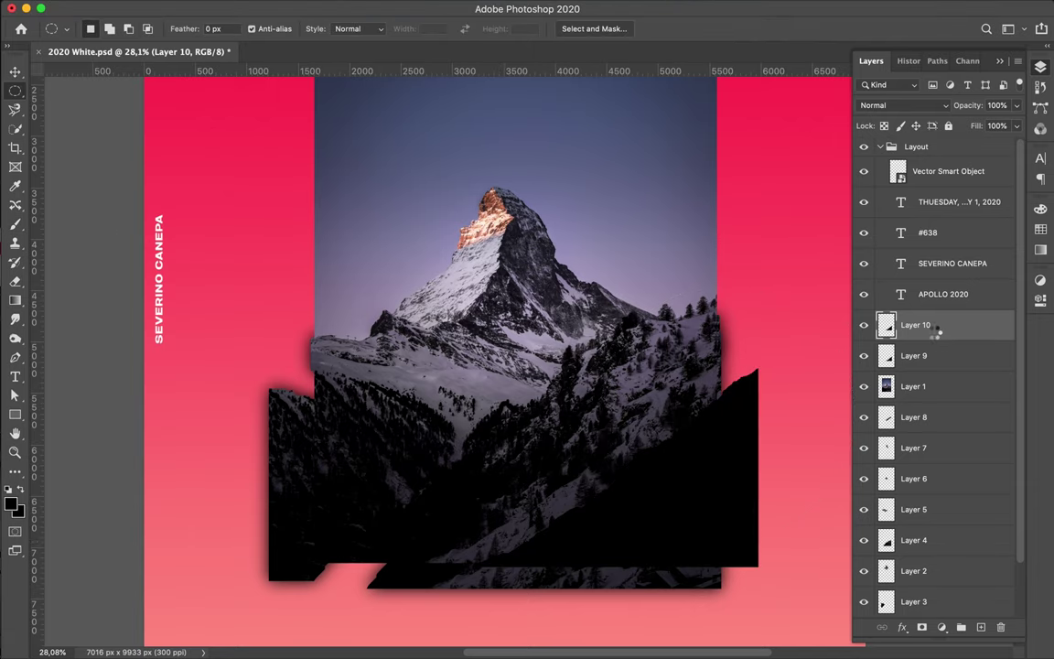
key(ctrl+f)
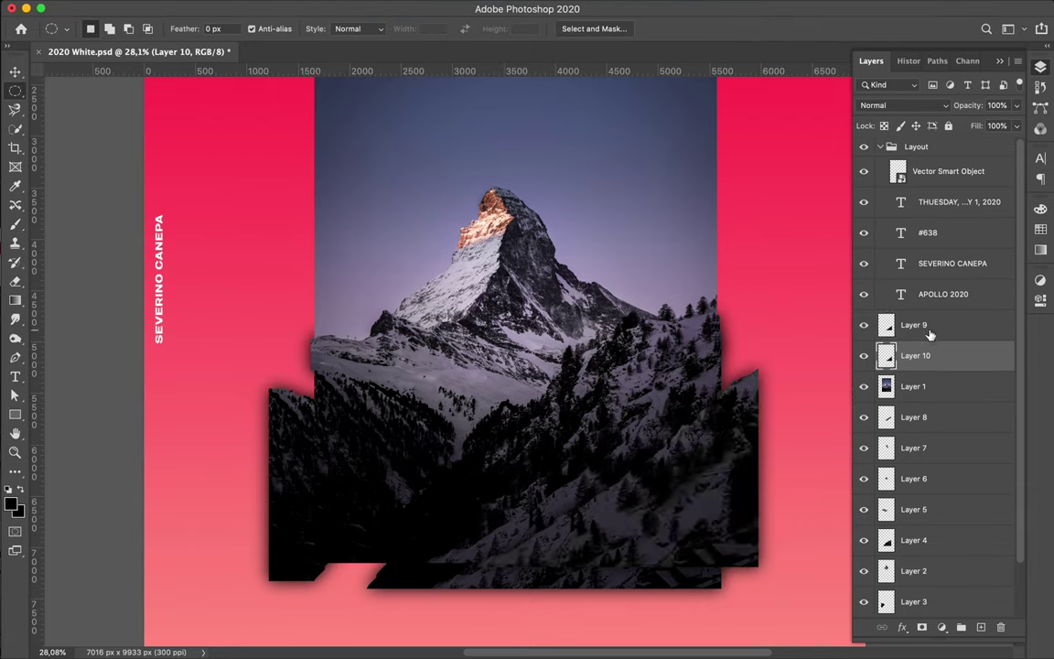
key(ctrl+e)
drag(914, 324, 921, 366)
key(v)
drag(639, 460, 664, 412)
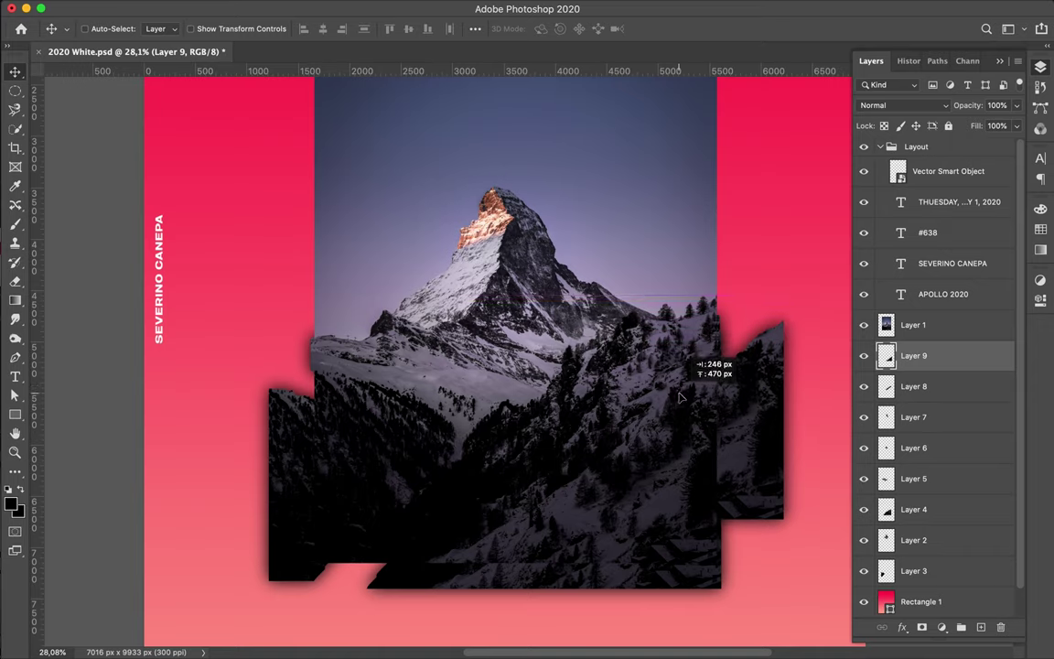
key(l)
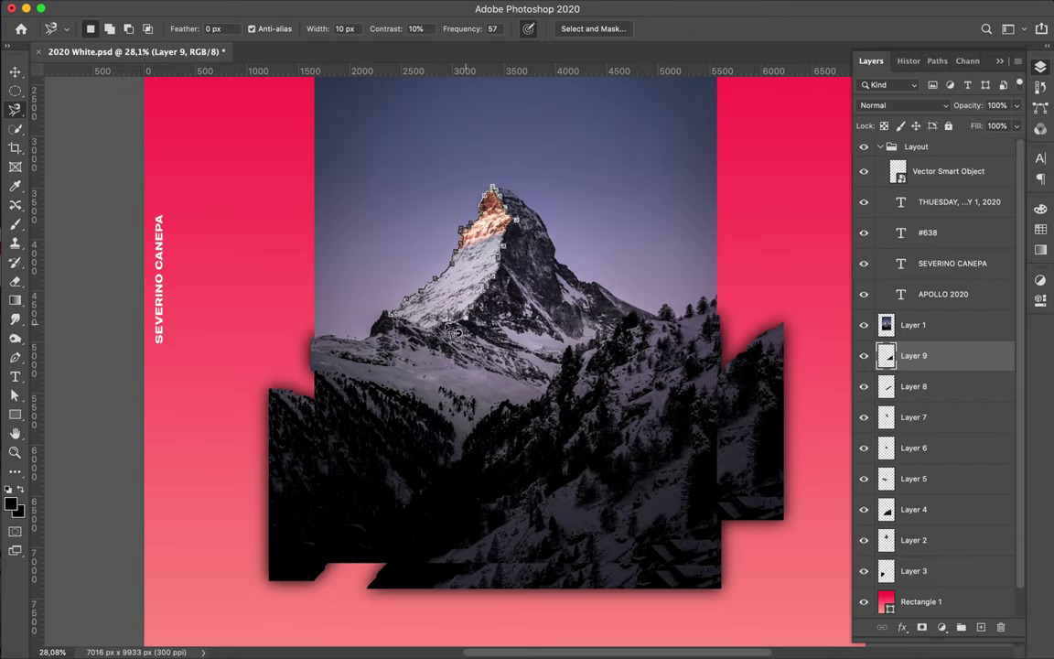
Step: Copy the traced peak area onto its own layer and add a shadow layer beneath it
click(403, 323)
key(ctrl+j)
click(651, 232)
click(915, 325)
key(ctrl+j)
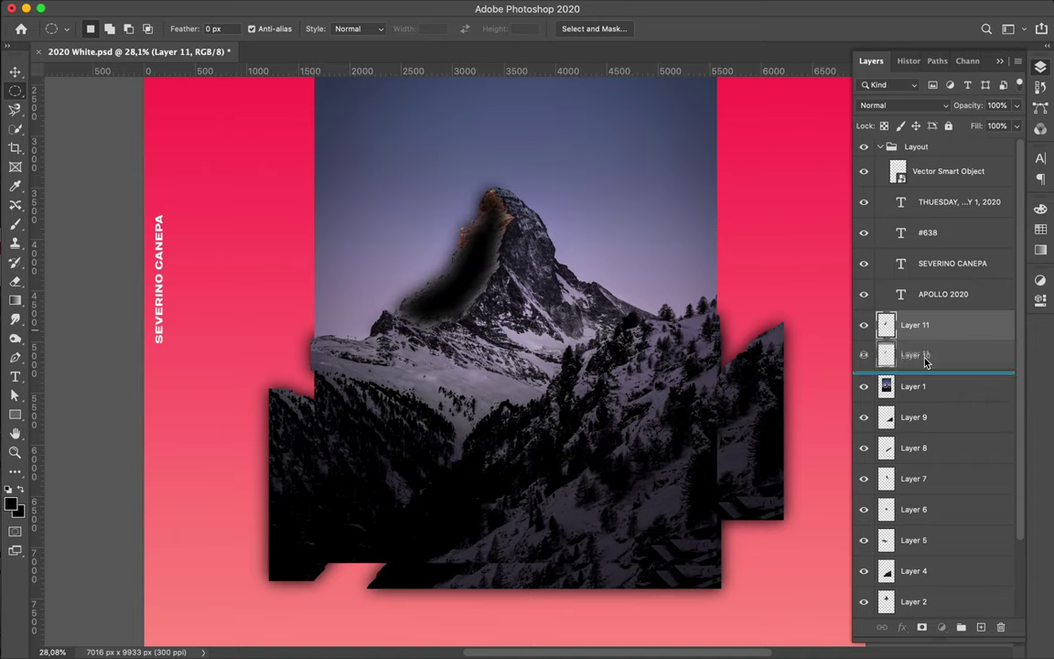
mouse_move(915, 355)
mouse_down()
mouse_move(915, 316)
mouse_move(915, 361)
mouse_up()
key(BackSpace)
Step: Copy the mountain's left shoulder to its own layer with a blurred black shadow beneath it
key(l)
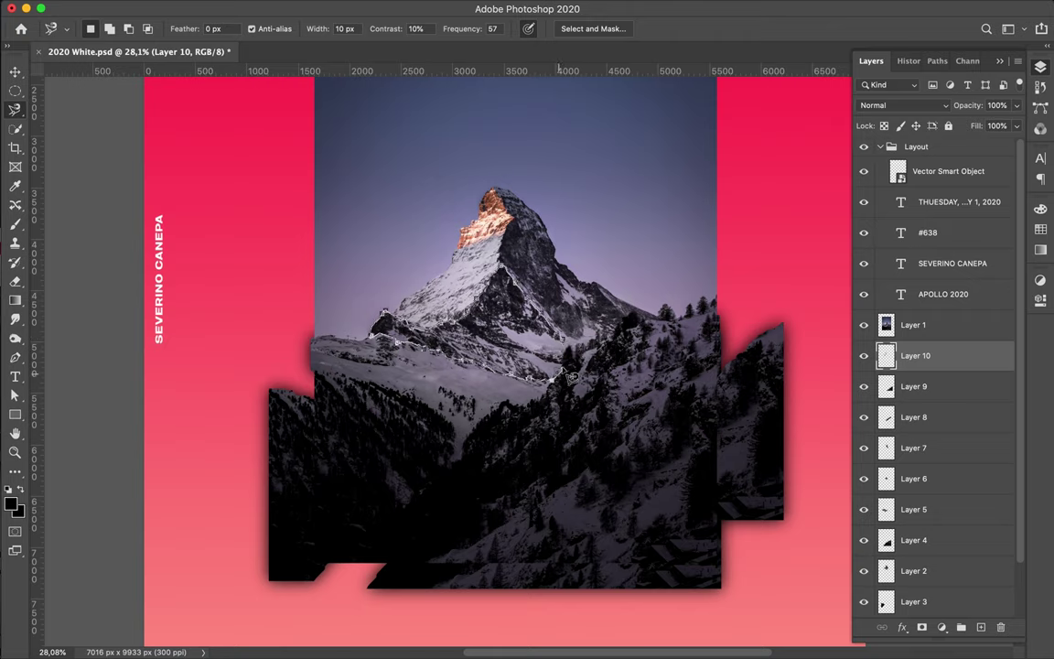
key(ctrl+j)
drag(915, 355, 904, 334)
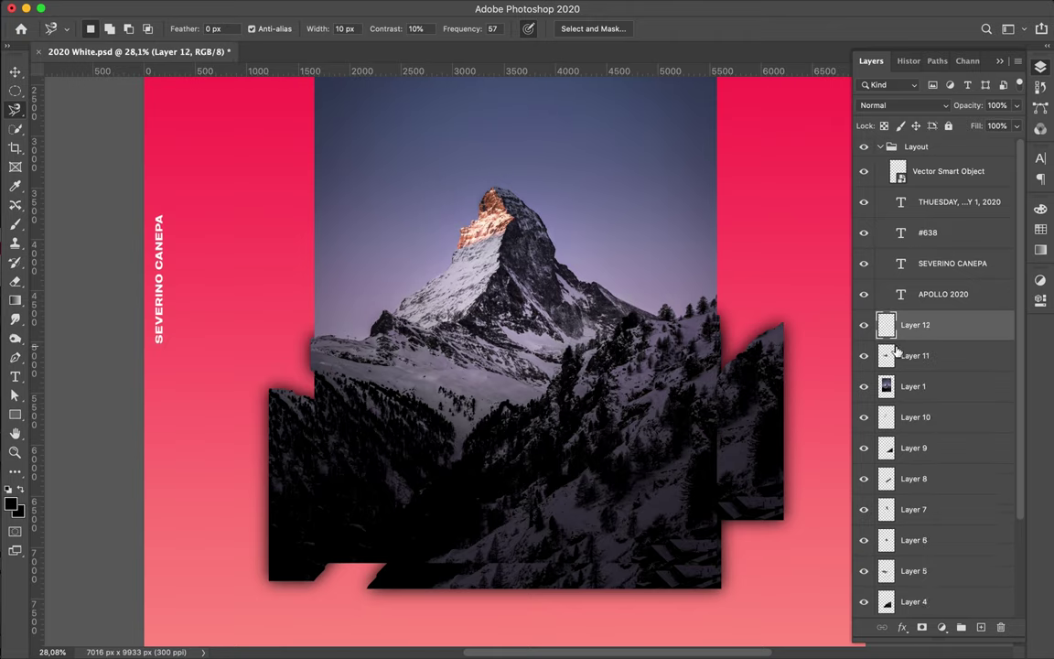
key(b)
click(457, 365)
key(m)
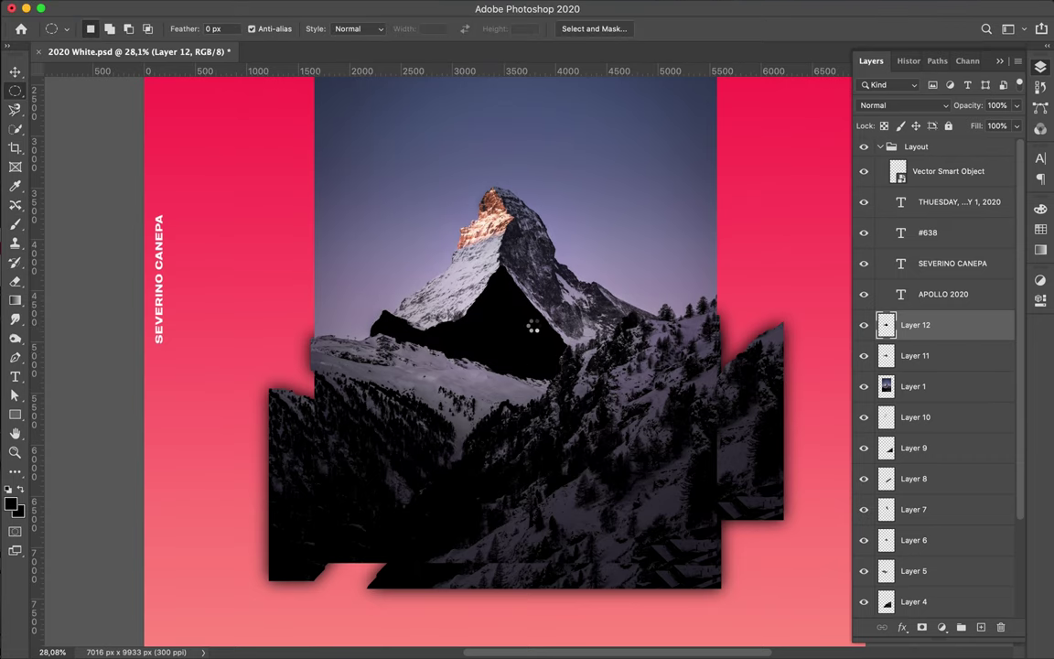
key(ctrl+e)
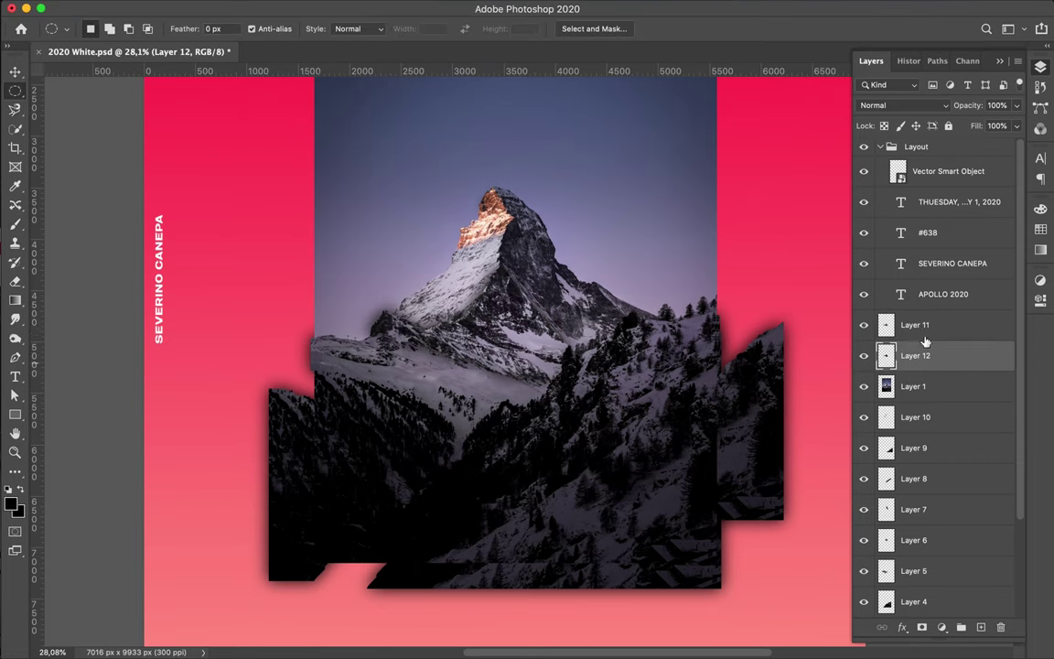
drag(915, 355, 915, 321)
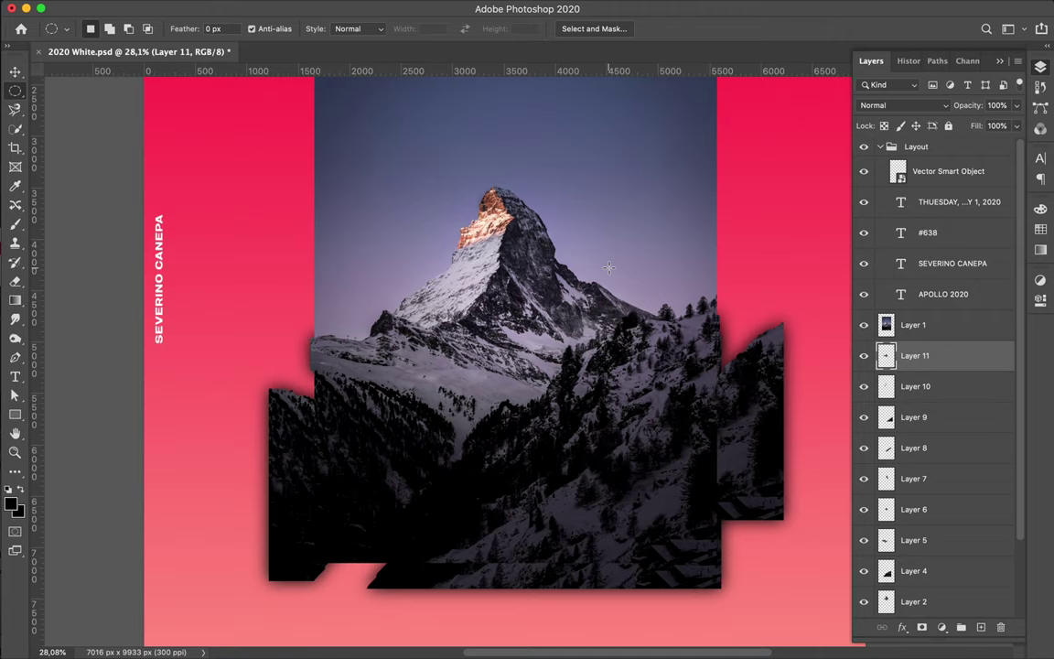
Step: Copy the traced peak from Layer 1 to its own layer and fill a new layer black
key(l)
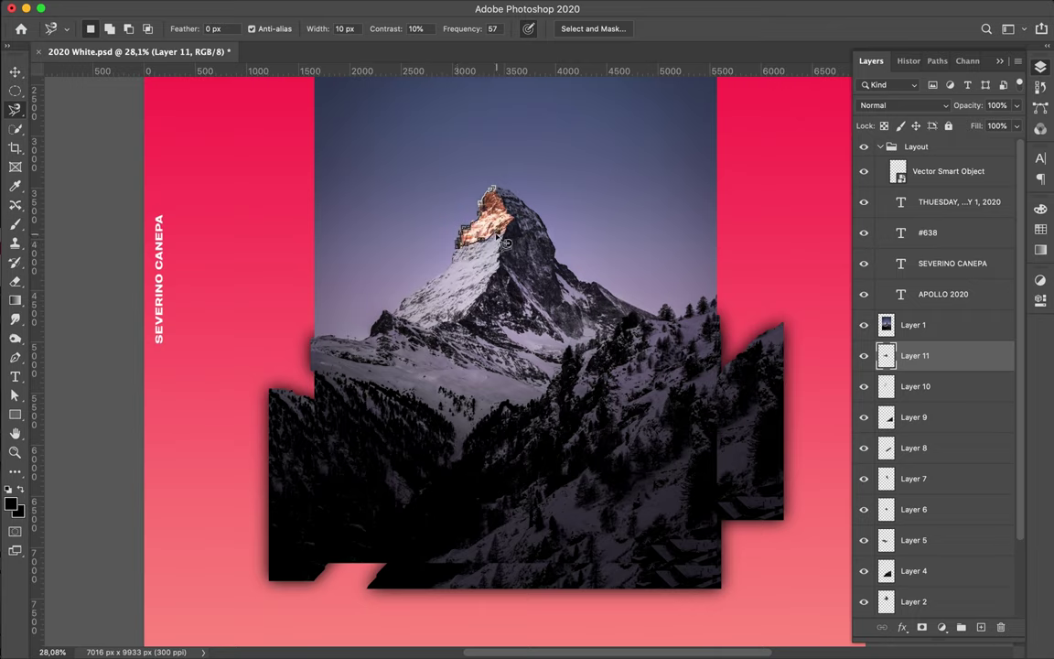
click(915, 325)
key(ctrl+j)
click(987, 346)
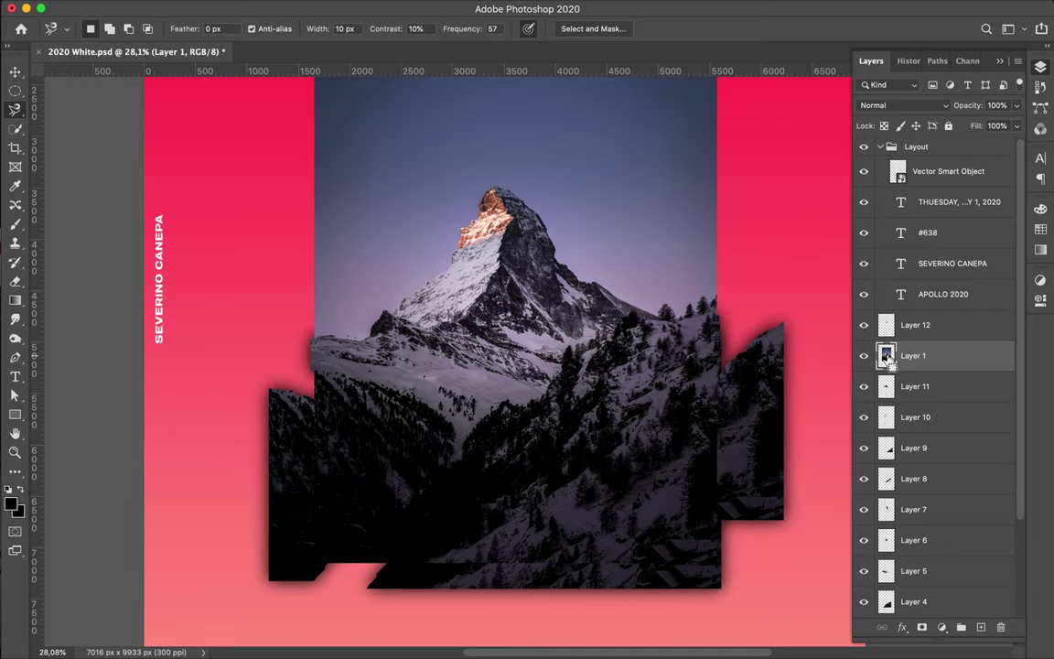
click(980, 627)
key(b)
key(m)
Step: Gaussian-blur the peak shadow, merge it into the peak piece, and place it beneath the photo layer
click(343, 7)
click(375, 29)
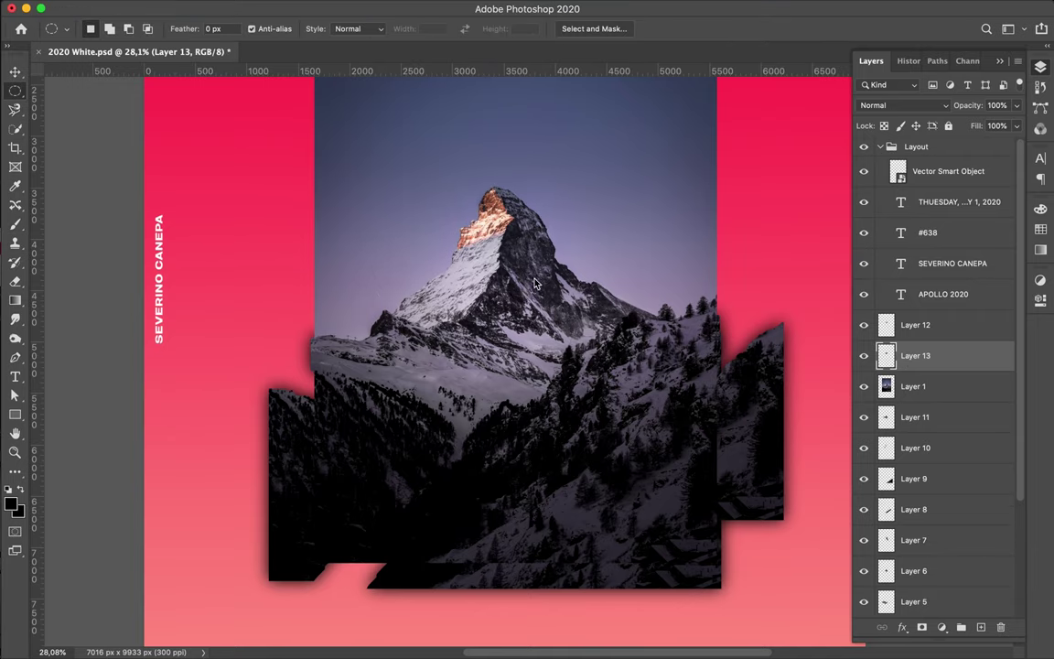
key(ctrl+e)
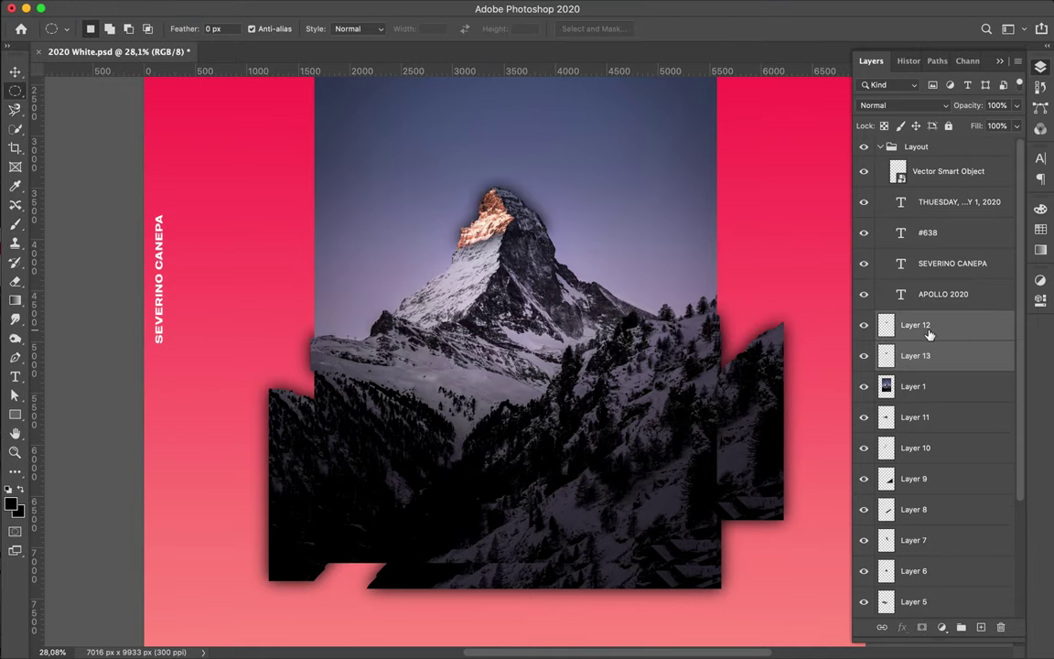
drag(915, 325, 915, 366)
key(v)
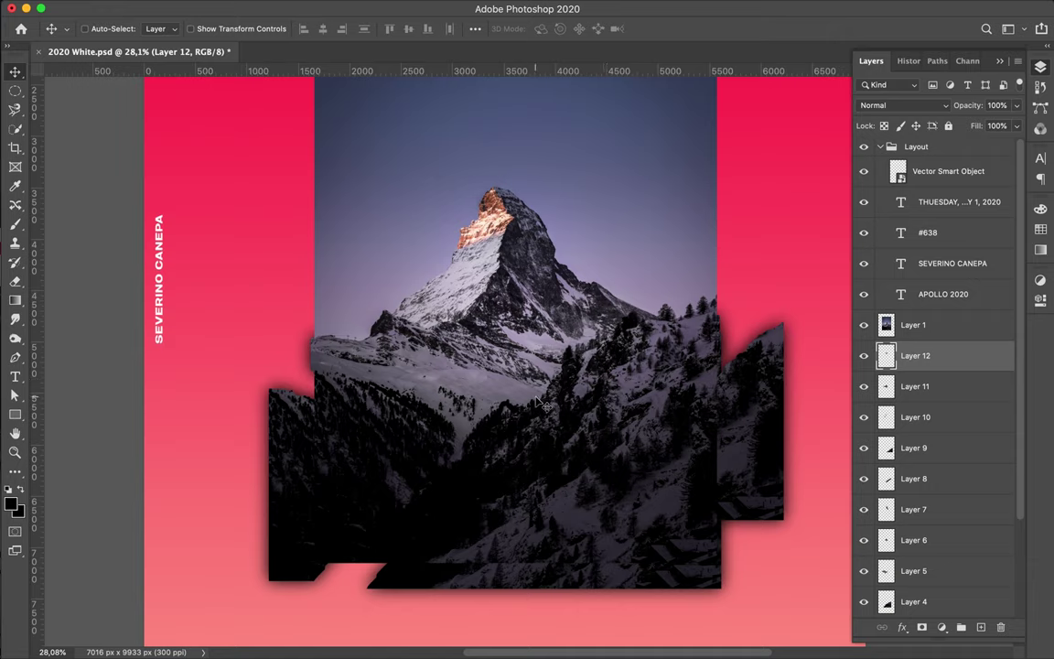
Step: Trace the peak's right ridge with the Magnetic Lasso, ready to copy it
key(l)
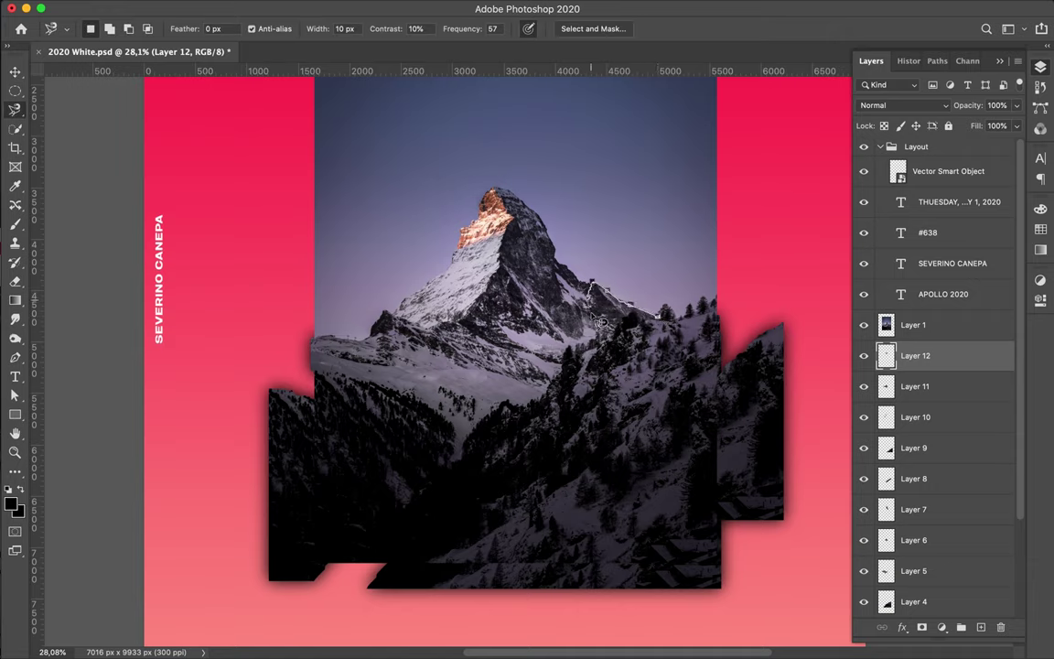
key(Return)
key(ctrl+j)
Step: Copy the right ridge to its own layer and fill a new shadow layer black
key(Return)
click(929, 327)
key(ctrl+j)
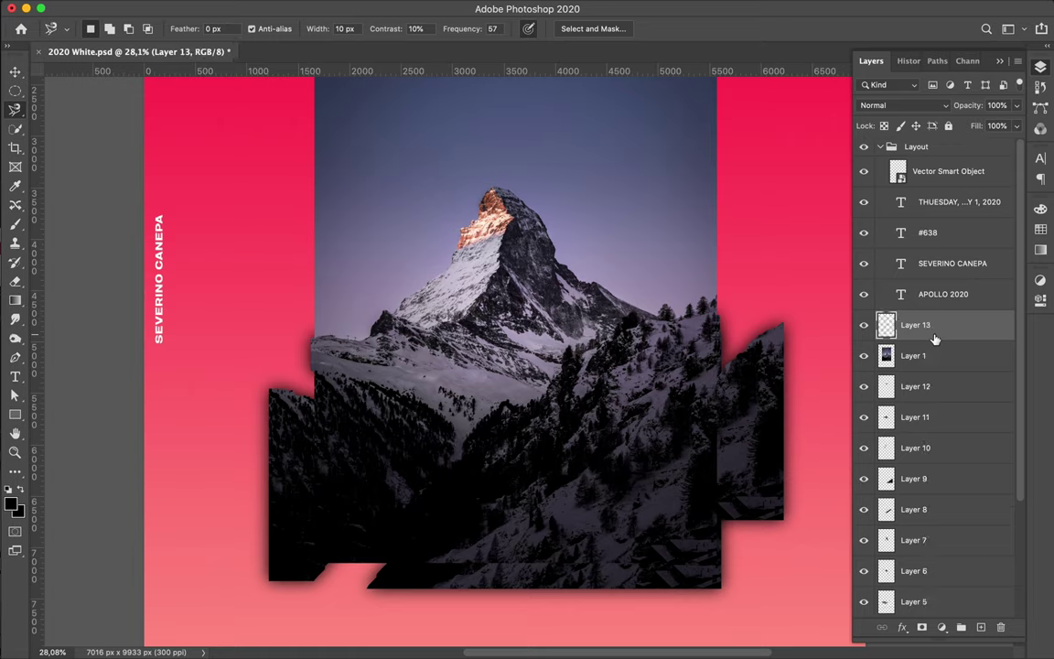
key(b)
click(604, 302)
key(m)
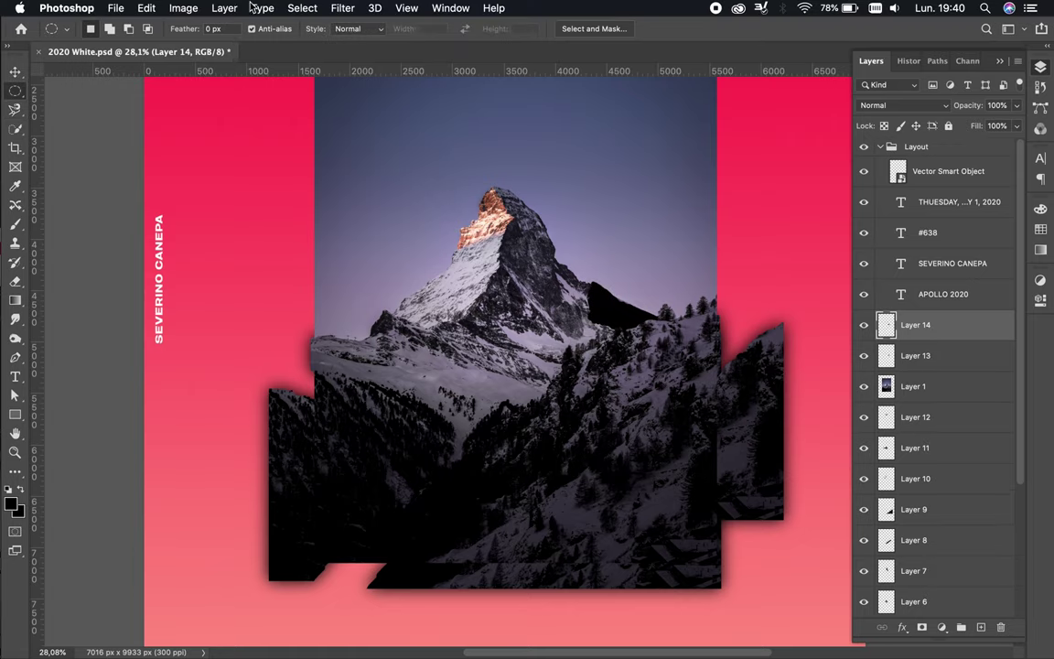
Step: Reapply Gaussian Blur to the ridge shadow and place the ridge piece beneath the photo layer
click(352, 7)
key(Escape)
key(ctrl+f)
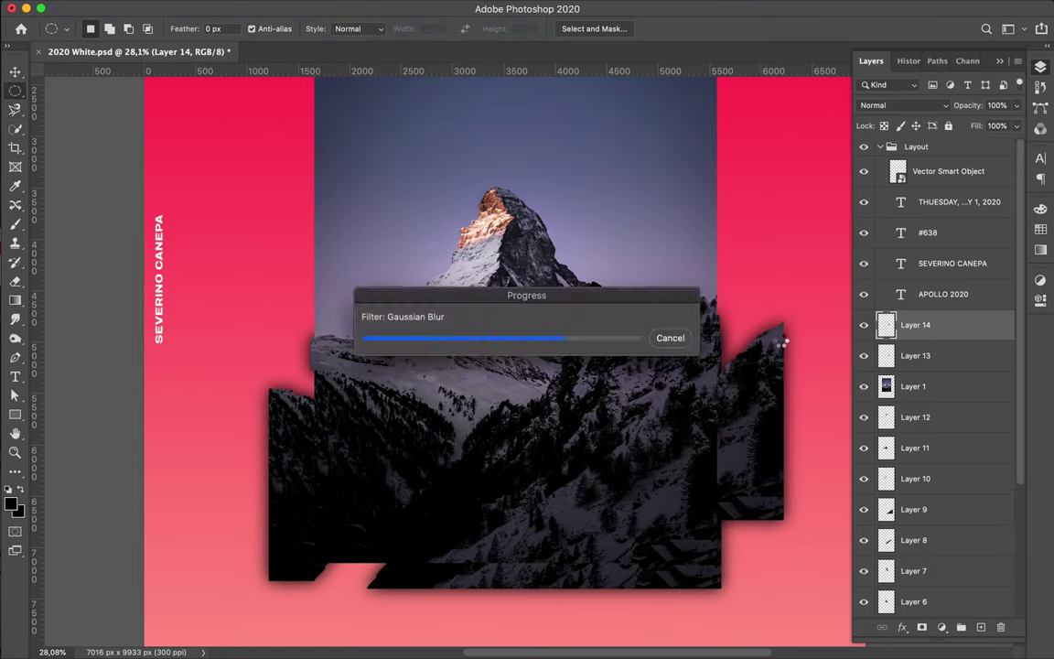
key(Delete)
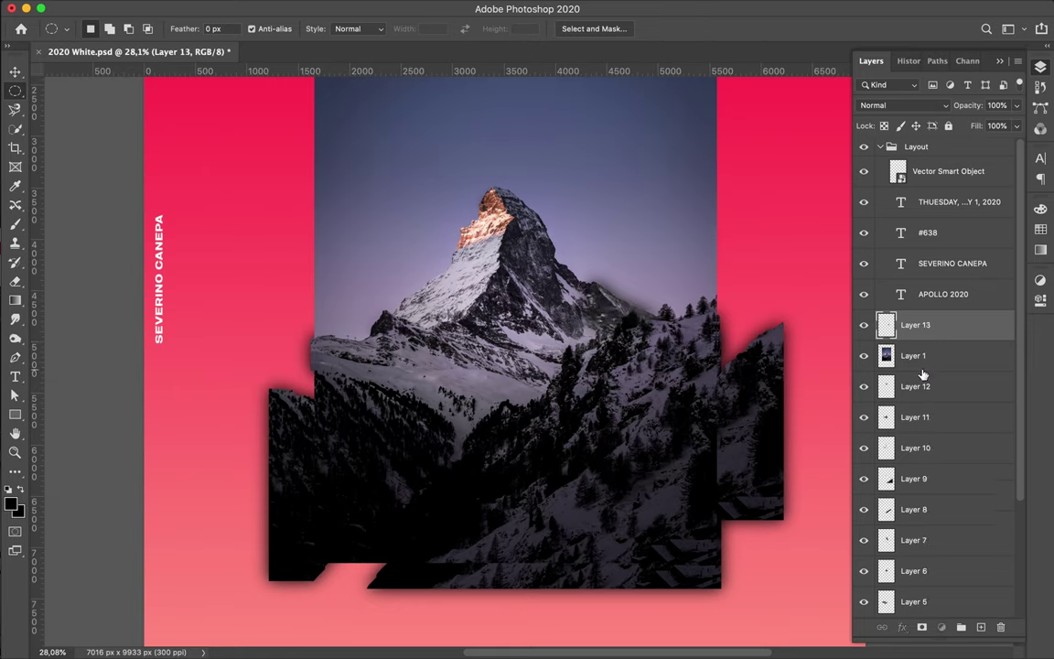
drag(915, 354, 915, 320)
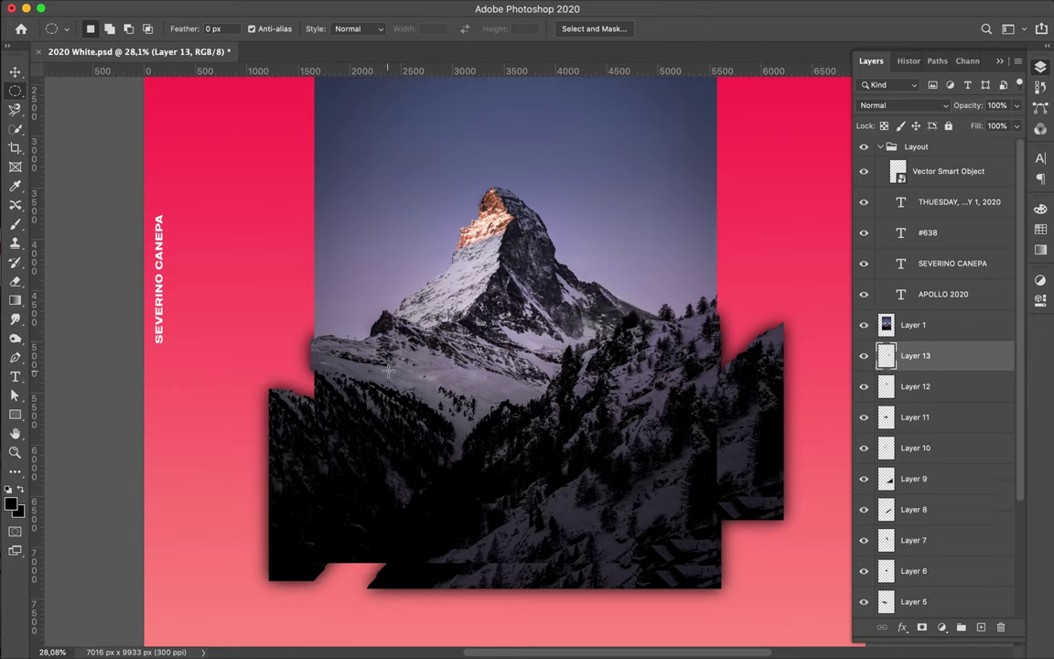
Step: Trace the mountain's left shoulder and copy it from the photo layer to its own layer
key(l)
click(305, 350)
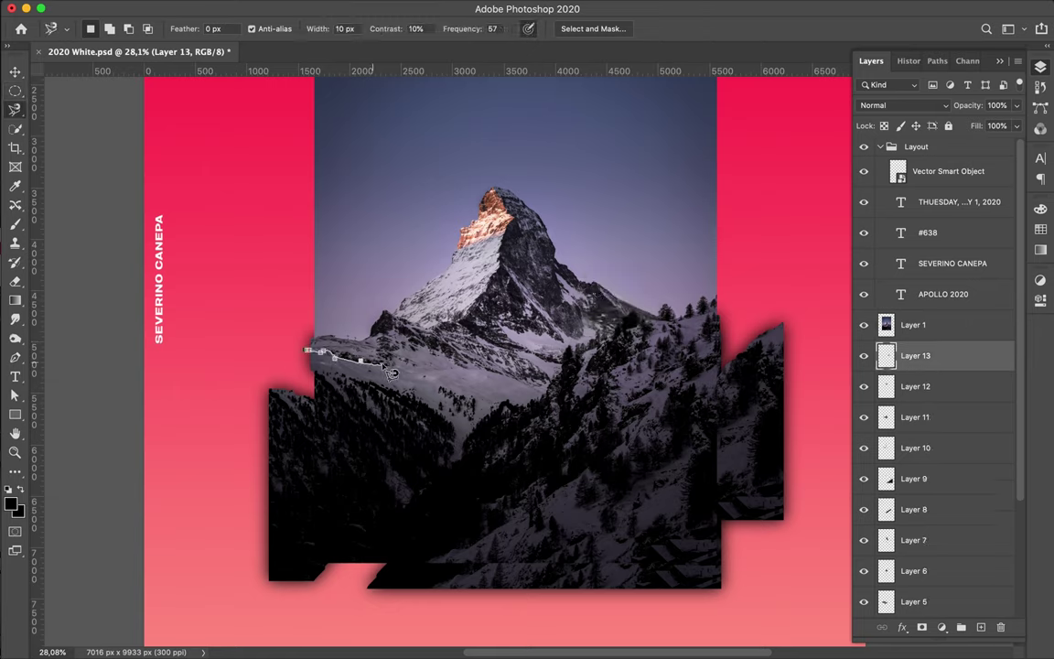
click(306, 348)
key(ctrl+j)
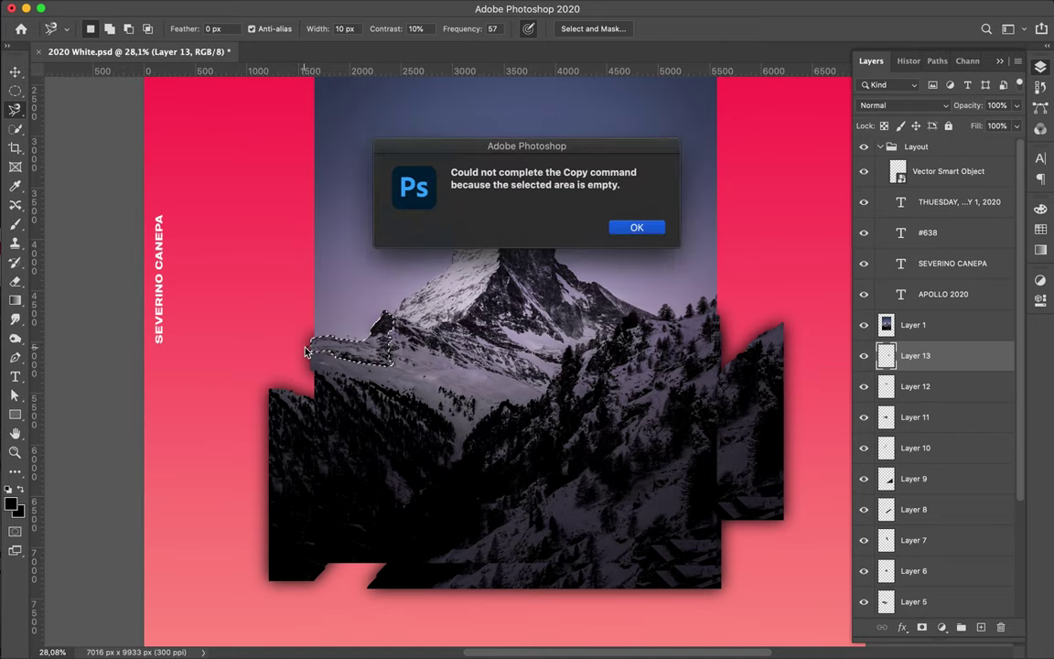
key(Return)
key(alt+bracketright)
key(ctrl+j)
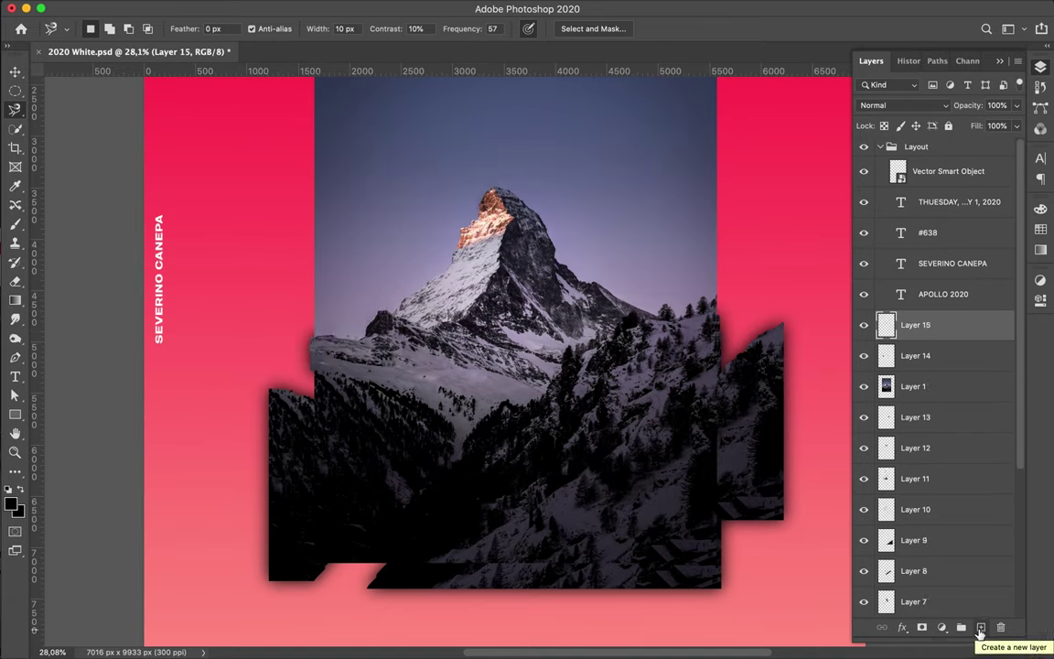
Step: Fill a black shoulder shadow, blur it, and set it just beneath the shoulder piece
key(b)
drag(352, 320, 289, 292)
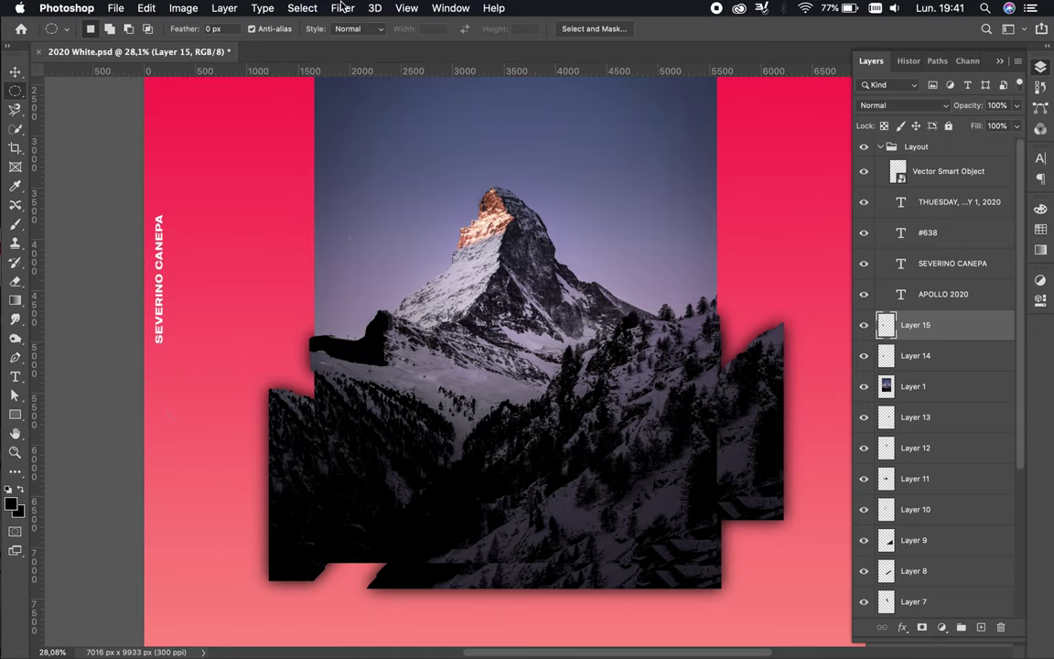
key(m)
key(ctrl+alt+f)
drag(912, 328, 885, 358)
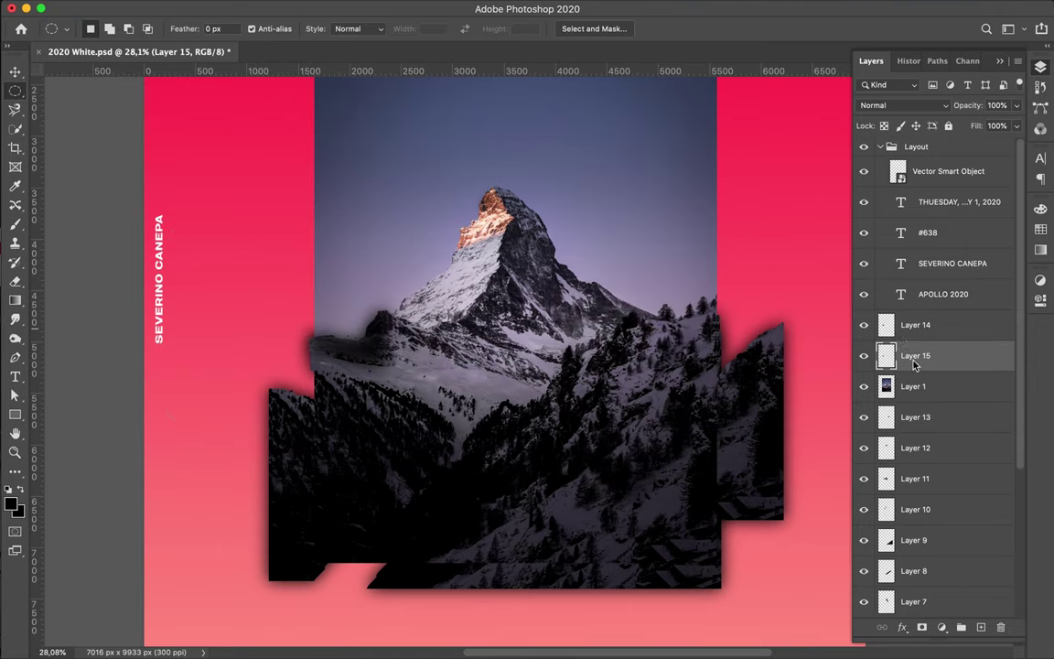
Step: Merge the shoulder shadow, hide the full mountain photo, and reposition the large lower forest piece
key(ctrl+e)
key(v)
click(864, 325)
scroll(576, 325, down, 1)
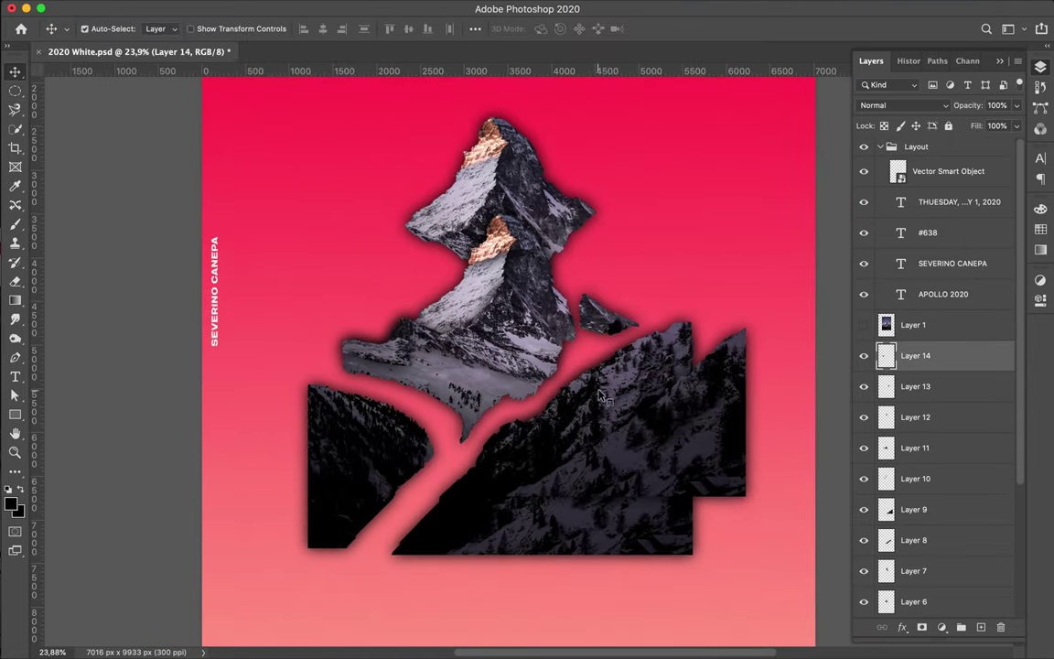
drag(567, 310, 653, 428)
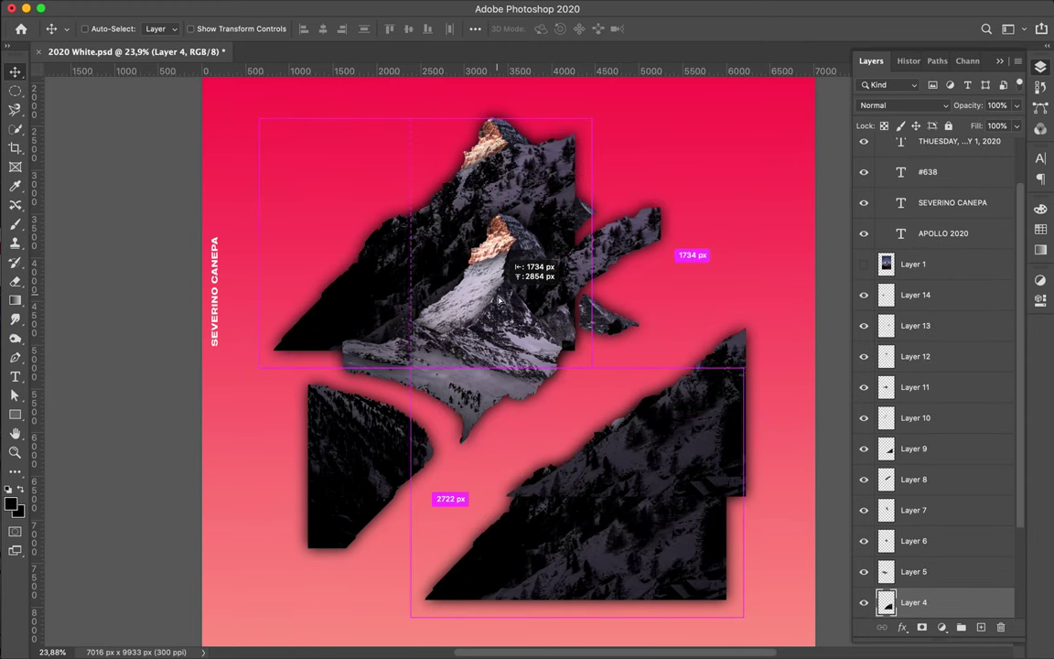
Step: Flip the copied piece horizontally, rotate it 180°, and place it in the upper left
click(147, 8)
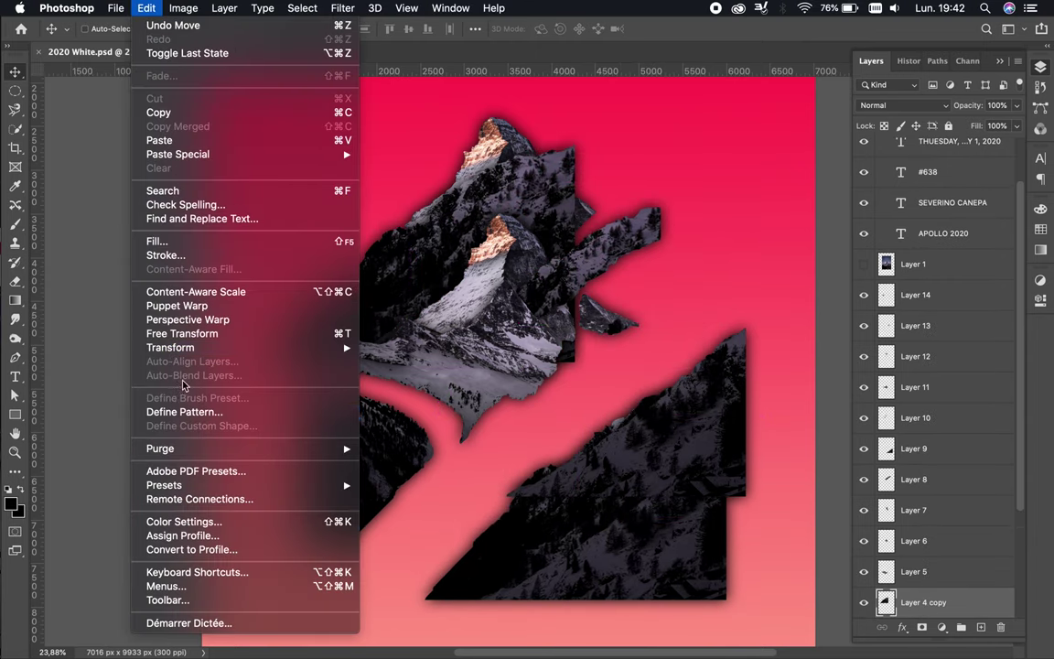
click(403, 575)
click(147, 7)
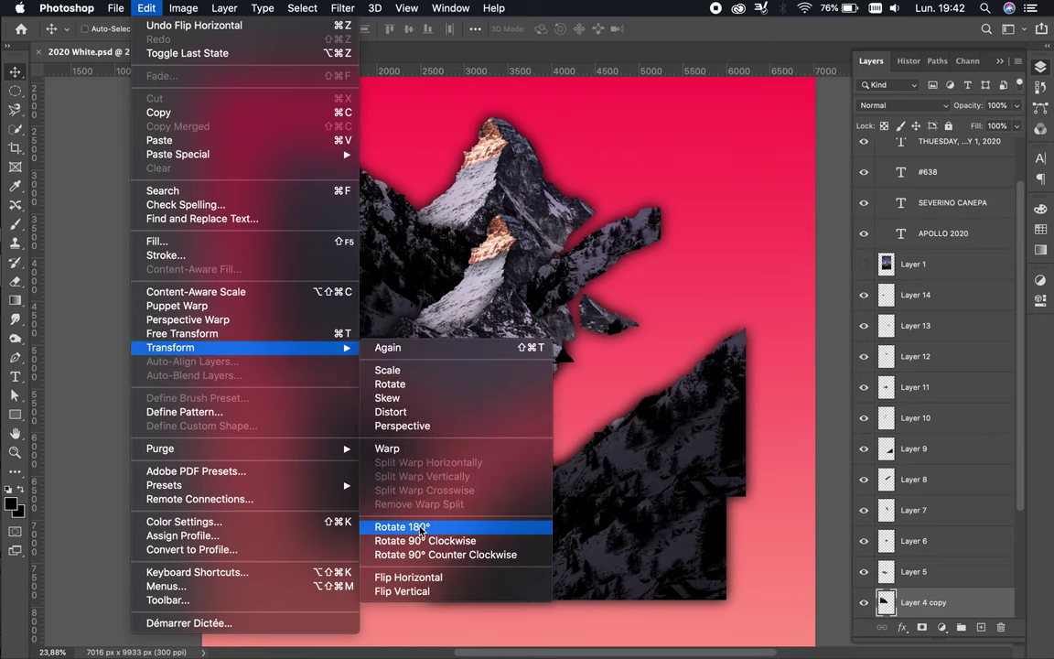
click(463, 524)
drag(419, 247, 488, 192)
Step: Rotate the peak piece and move it to the upper left
drag(880, 434, 880, 547)
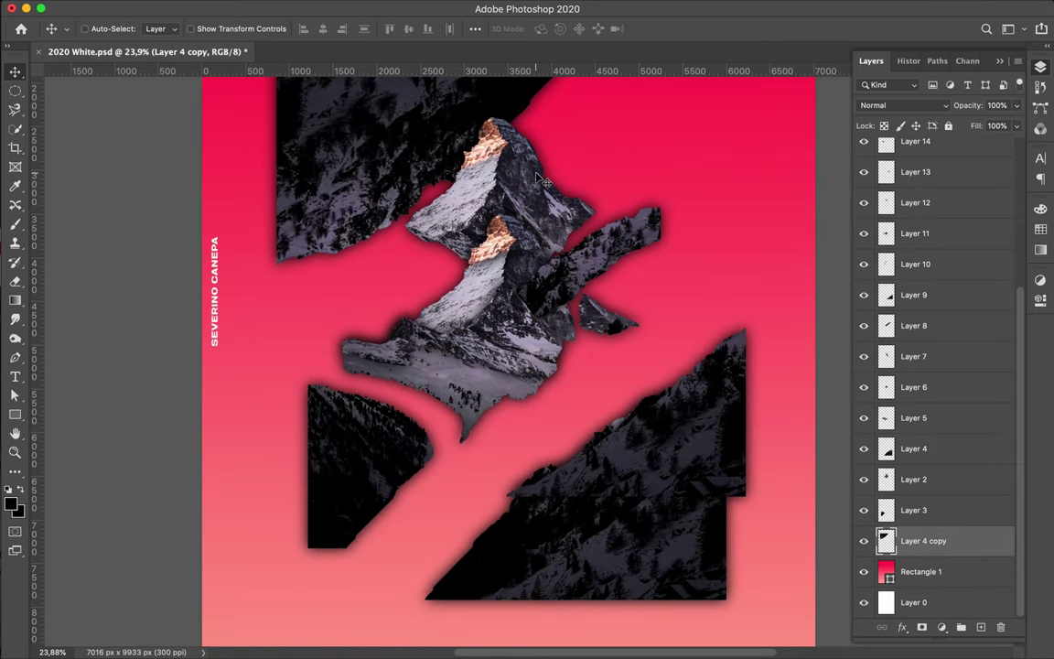
scroll(512, 366, up, 5)
mouse_move(548, 302)
mouse_down()
mouse_move(514, 402)
mouse_move(379, 346)
mouse_up()
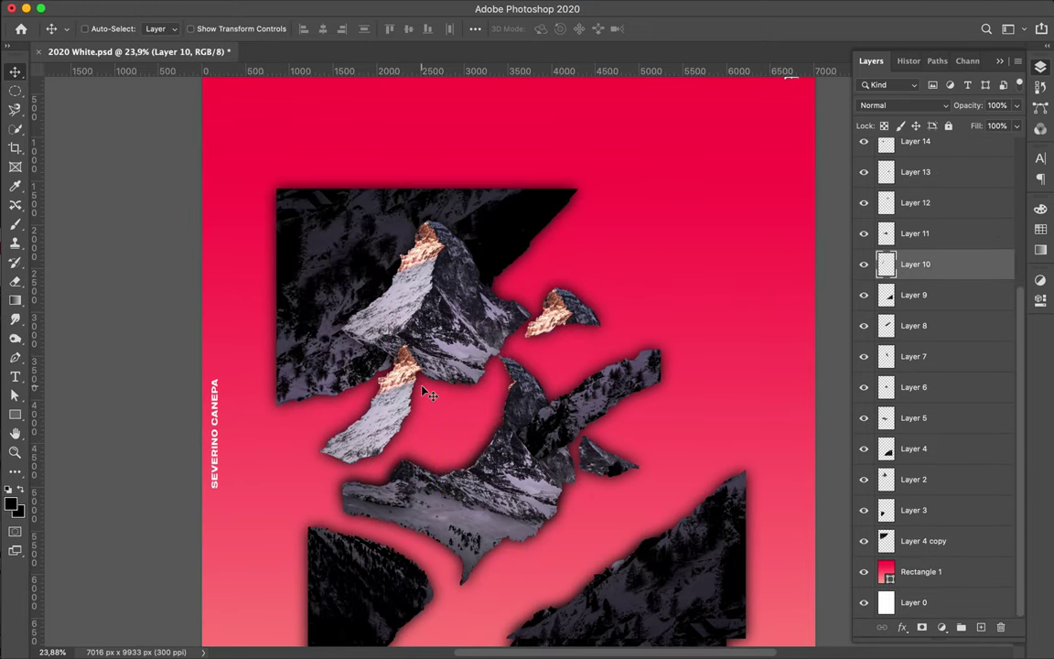
key(ctrl+t)
drag(301, 512, 274, 476)
key(Return)
drag(365, 385, 416, 360)
Step: Move and rotate the small peak piece on Layer 12 toward the lower right
click(526, 285)
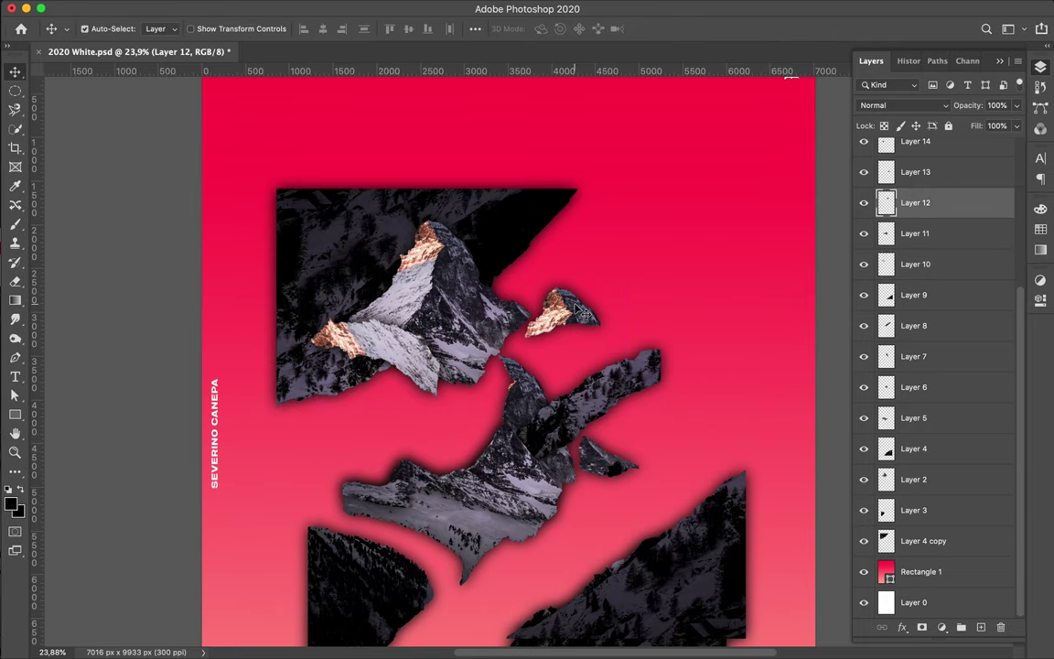
key(ctrl+t)
drag(604, 256, 631, 234)
drag(567, 311, 688, 552)
key(Return)
Step: Restack Layer 11 between Layers 7 and 6, reposition it, and raise Layer 5 under Layer 9
scroll(688, 551, down, 3)
click(915, 233)
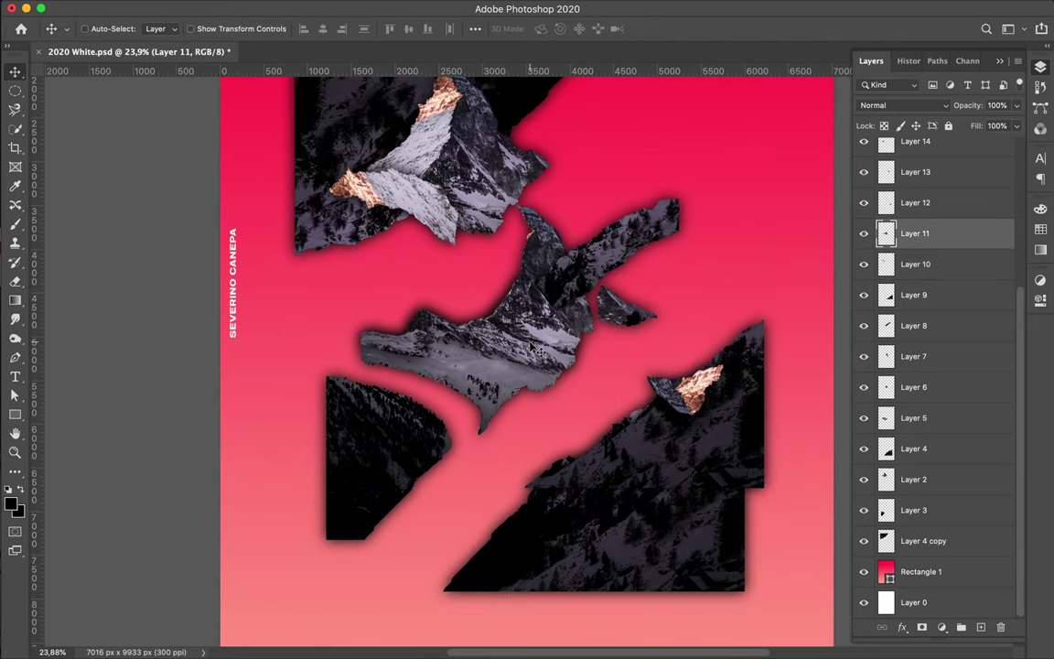
drag(475, 384, 512, 366)
drag(915, 234, 915, 356)
mouse_move(549, 384)
mouse_down()
mouse_move(600, 418)
mouse_move(625, 359)
mouse_up()
ctrl+click(626, 360)
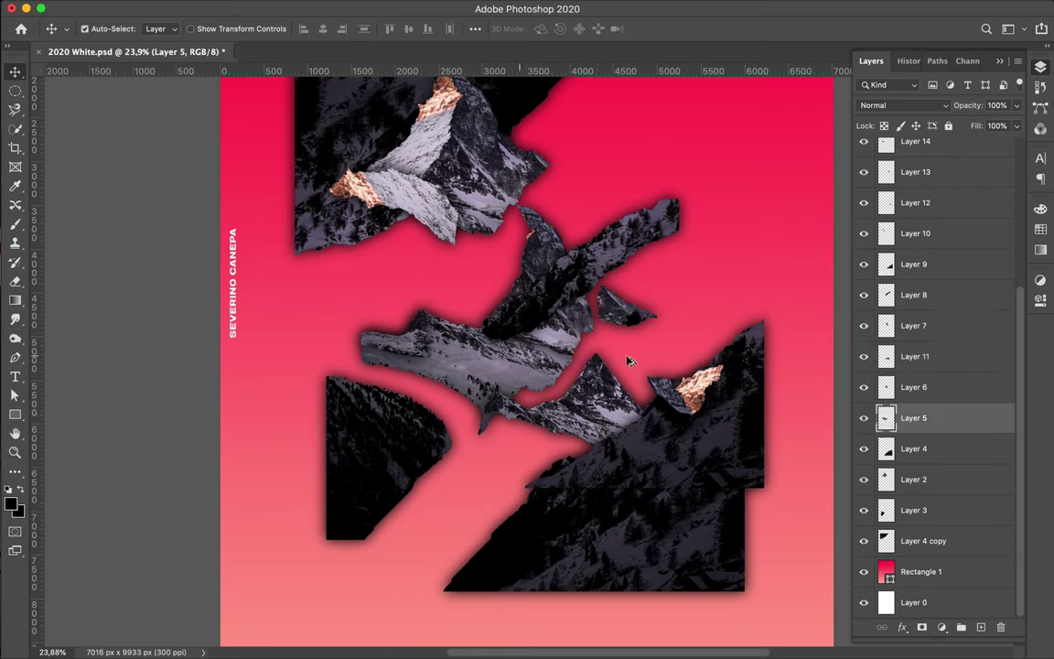
key(ctrl+bracketright)
key(ctrl+bracketright)
key(ctrl+bracketright)
mouse_move(513, 366)
mouse_down()
mouse_move(429, 360)
mouse_move(454, 393)
mouse_up()
Step: Shift the Layer 14 and Layer 3 pieces, and move the Layer 7 and 6 pieces toward the centre
ctrl+click(430, 359)
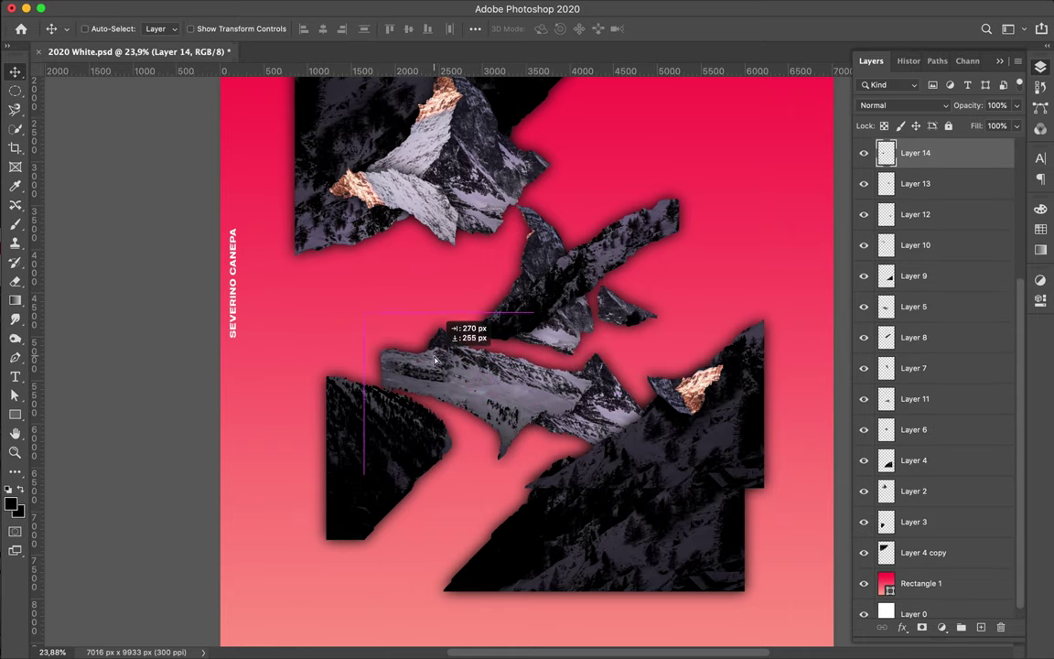
drag(395, 415, 453, 408)
mouse_move(914, 429)
mouse_down()
mouse_move(917, 440)
mouse_move(921, 335)
mouse_up()
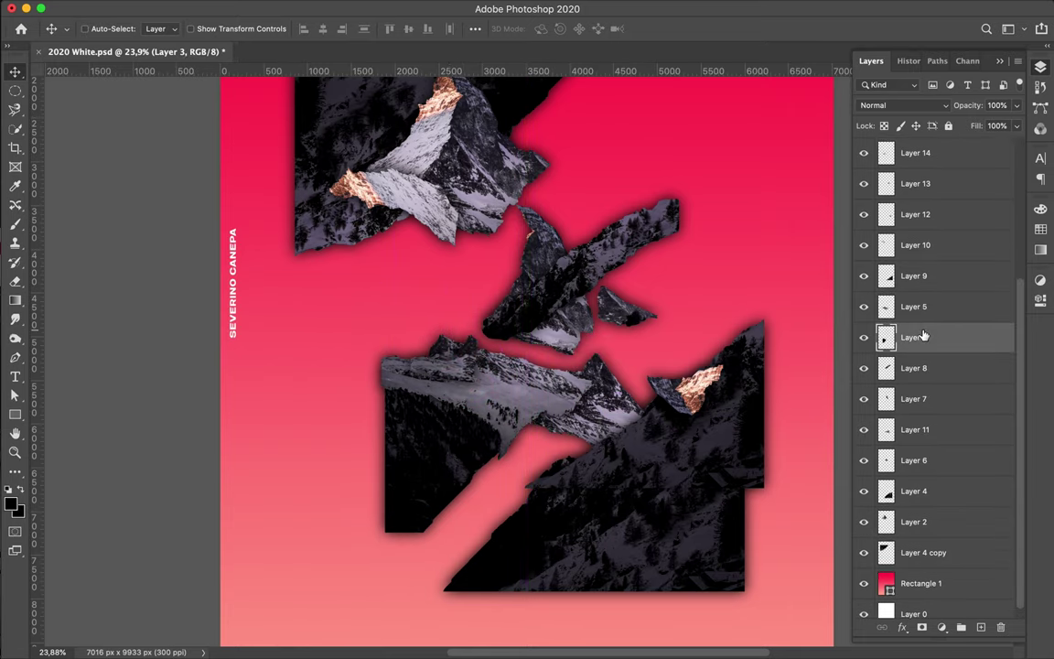
drag(430, 365, 446, 388)
drag(921, 336, 921, 231)
scroll(529, 423, up, 3)
drag(529, 422, 658, 523)
drag(632, 485, 600, 442)
Step: Move the Layer 8 strip and duplicate it, placing the Layer 8 copy beneath Layer 8
click(592, 403)
drag(593, 403, 640, 476)
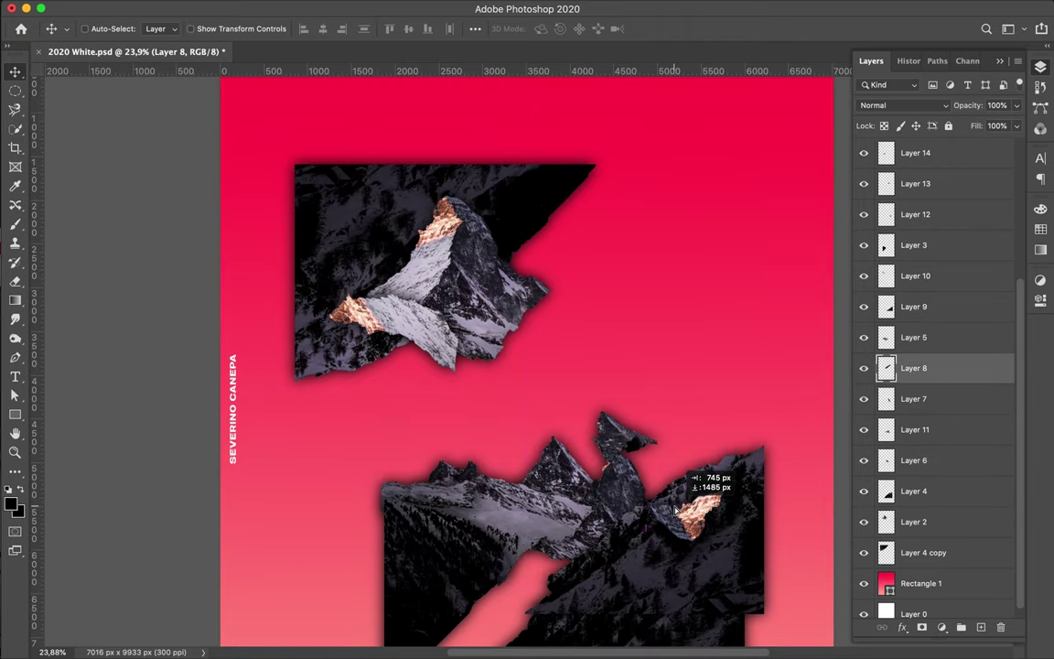
key(ctrl+bracketleft)
key(ctrl+bracketleft)
key(ctrl+bracketleft)
scroll(806, 498, down, 3)
key(ctrl+j)
drag(915, 553, 948, 594)
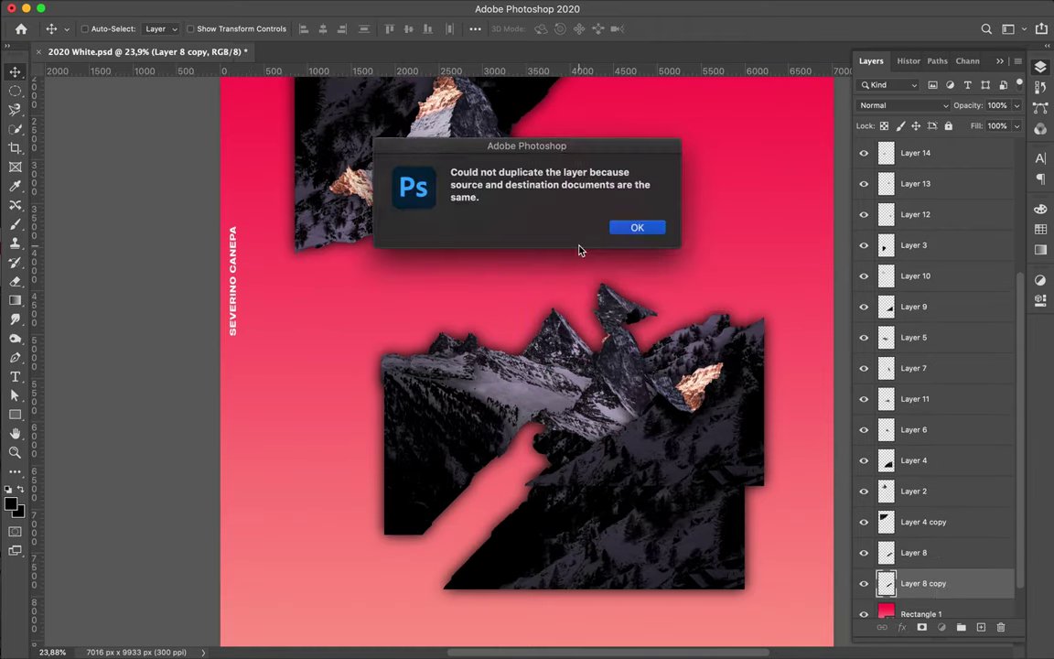
Step: Duplicate the Layer 8 strip and place its copies beside the top mountain
key(Return)
scroll(617, 282, up, 5)
scroll(617, 283, down, 8)
key(ctrl+j)
key(ctrl+t)
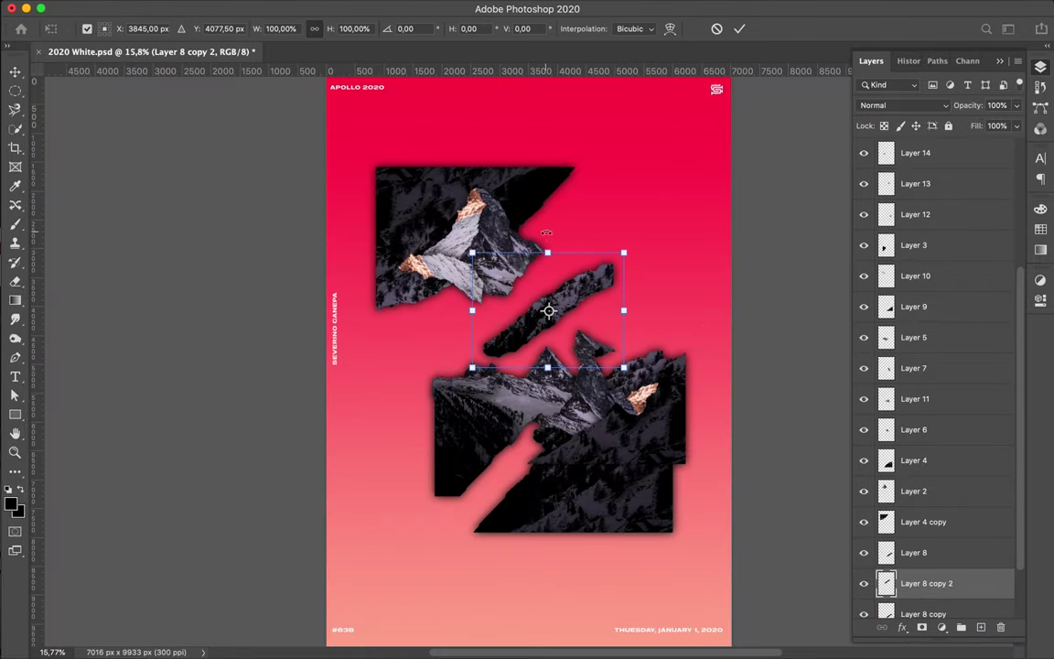
key(Return)
drag(590, 285, 553, 225)
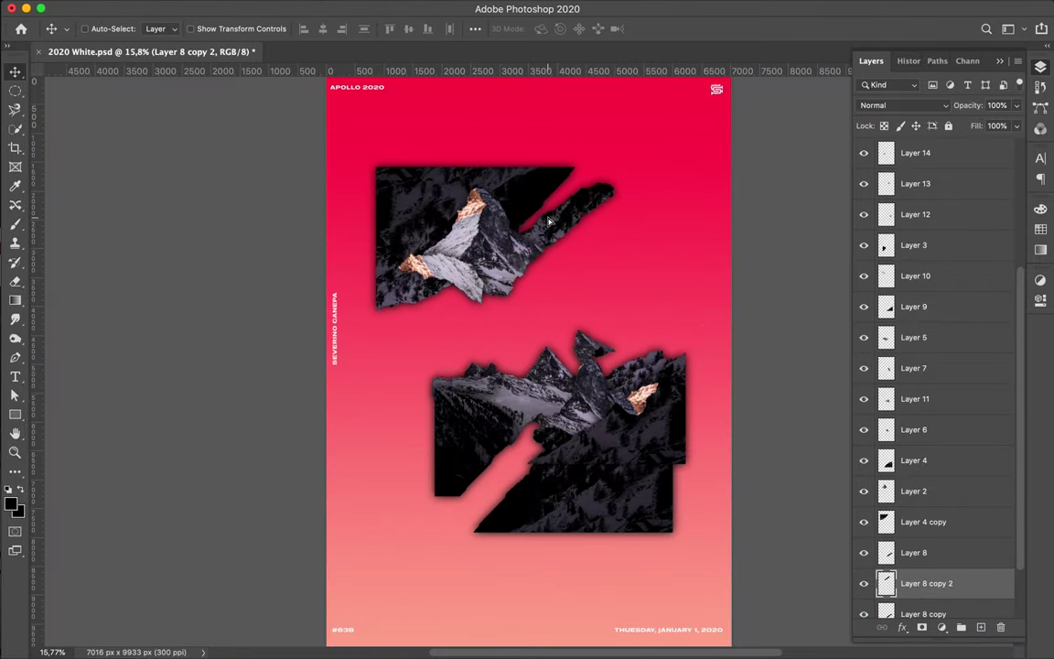
drag(924, 583, 913, 169)
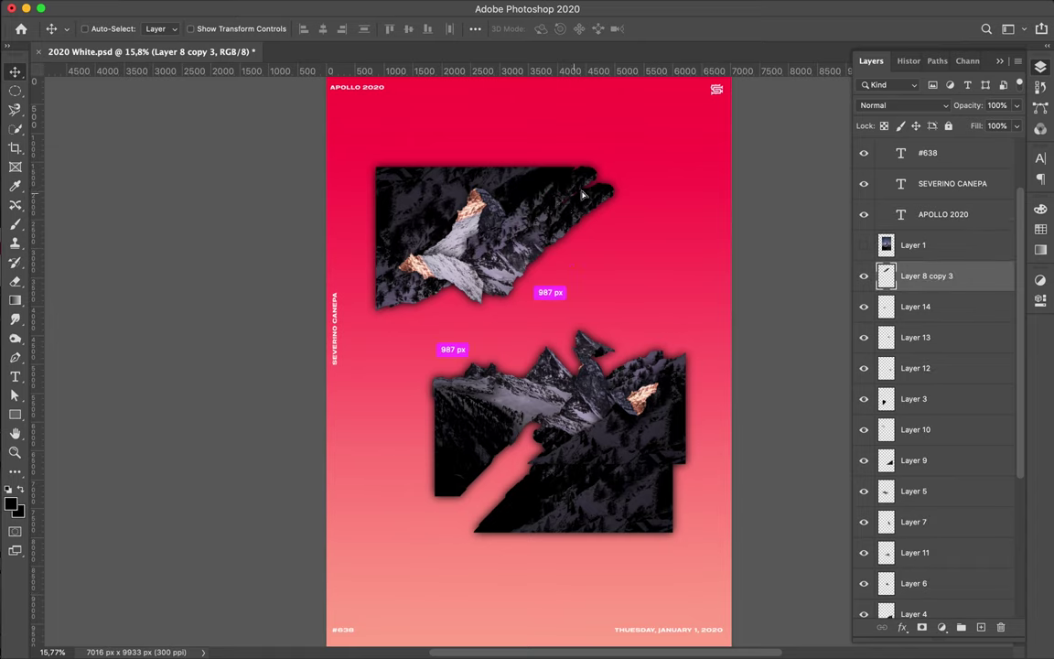
drag(582, 194, 615, 203)
Step: Check the full Matterhorn photo for reference, then place a Layer 2 peak copy mid-poster
click(864, 245)
scroll(578, 313, up, 3)
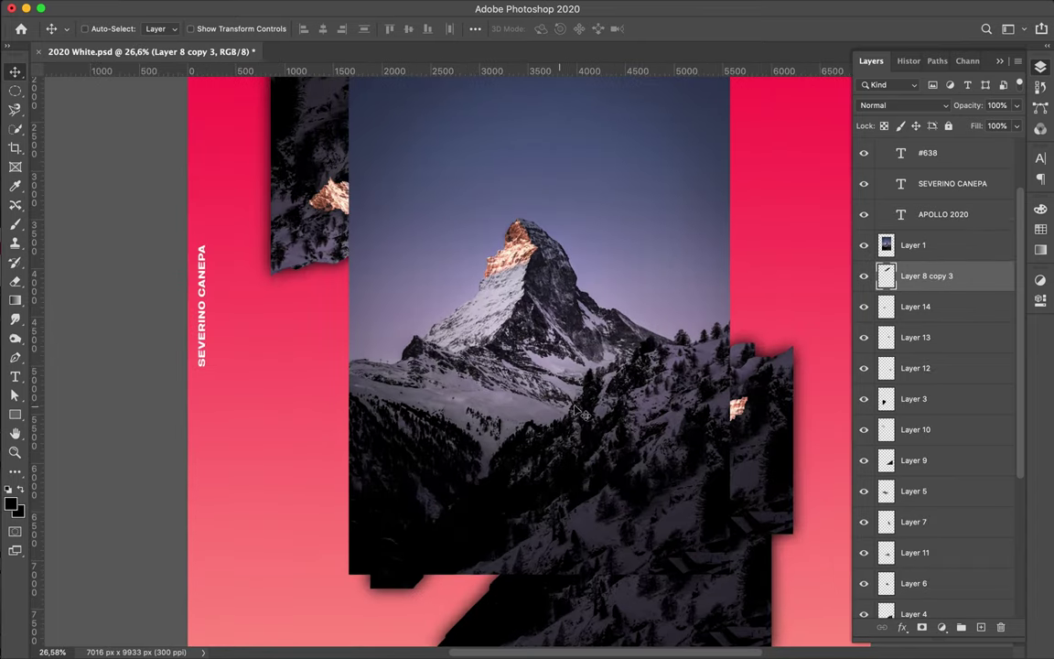
click(864, 245)
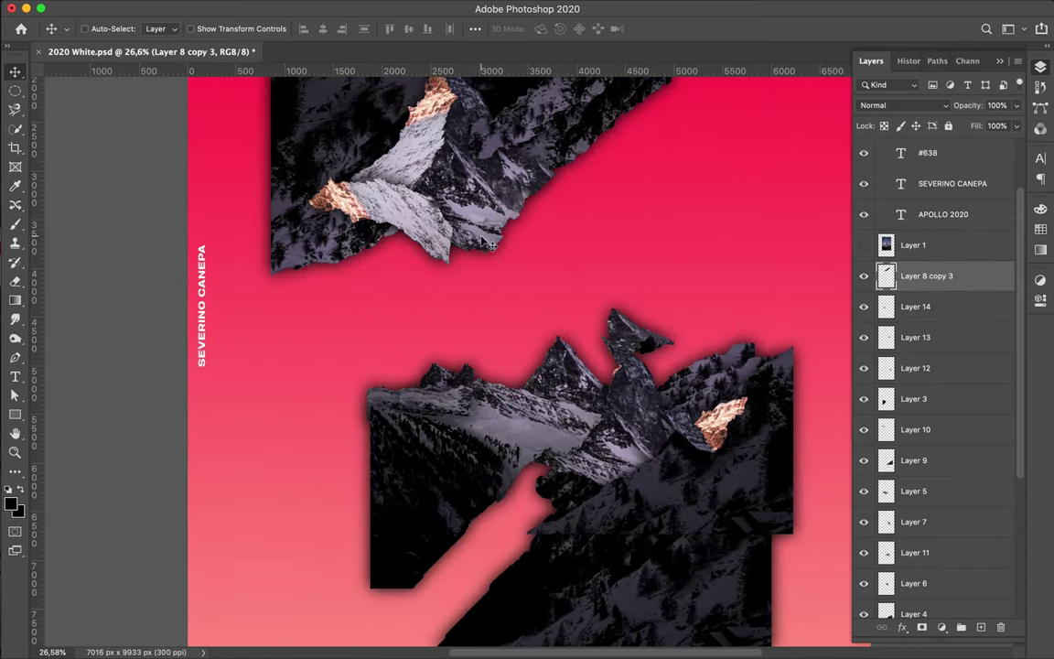
click(915, 602)
scroll(543, 365, down, 2)
drag(540, 384, 560, 325)
Step: Add another Layer 2 peak copy, rotated 75 degrees, onto the upper fragment
key(ctrl+j)
key(ctrl+t)
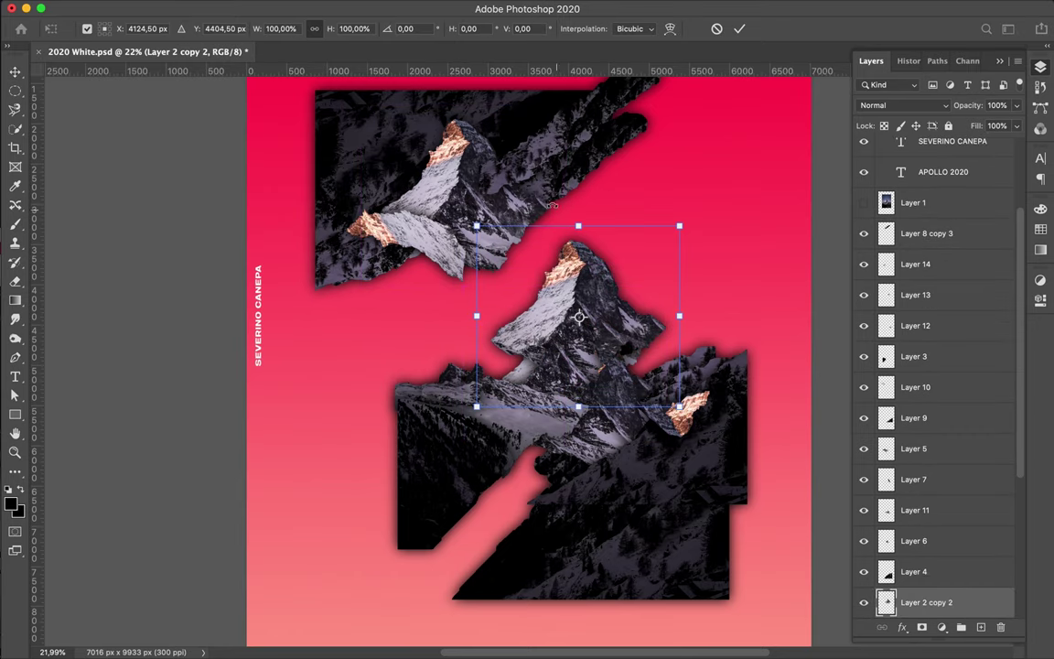
drag(499, 115, 700, 169)
drag(562, 288, 543, 246)
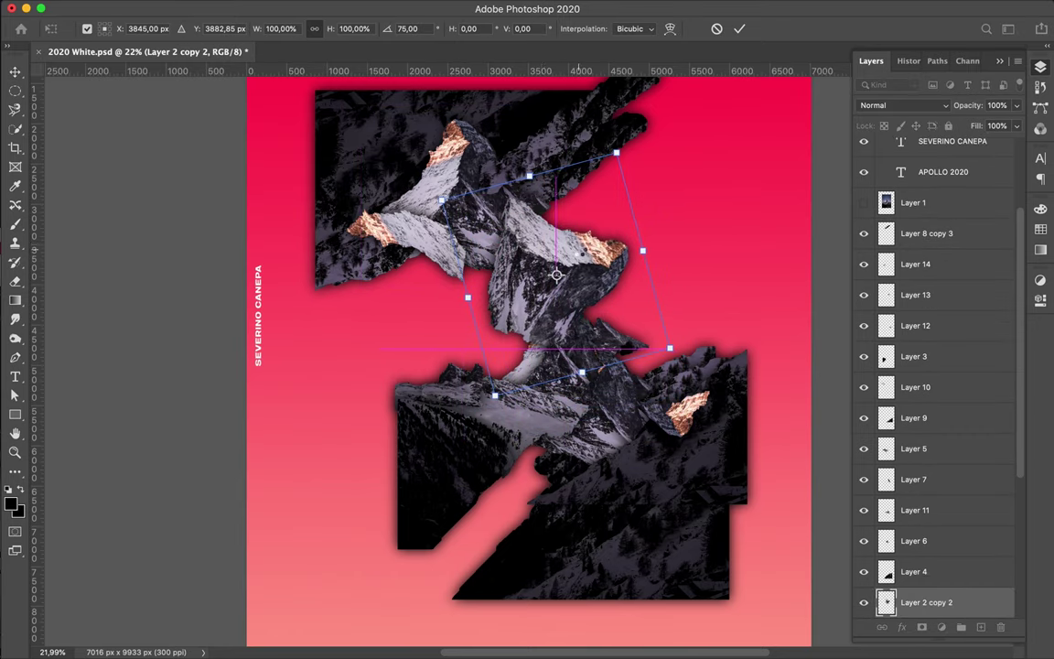
key(Return)
Step: Place a flipped Layer 3 copy at the upper right, stacked just above Rectangle 1
drag(458, 430, 462, 366)
click(183, 8)
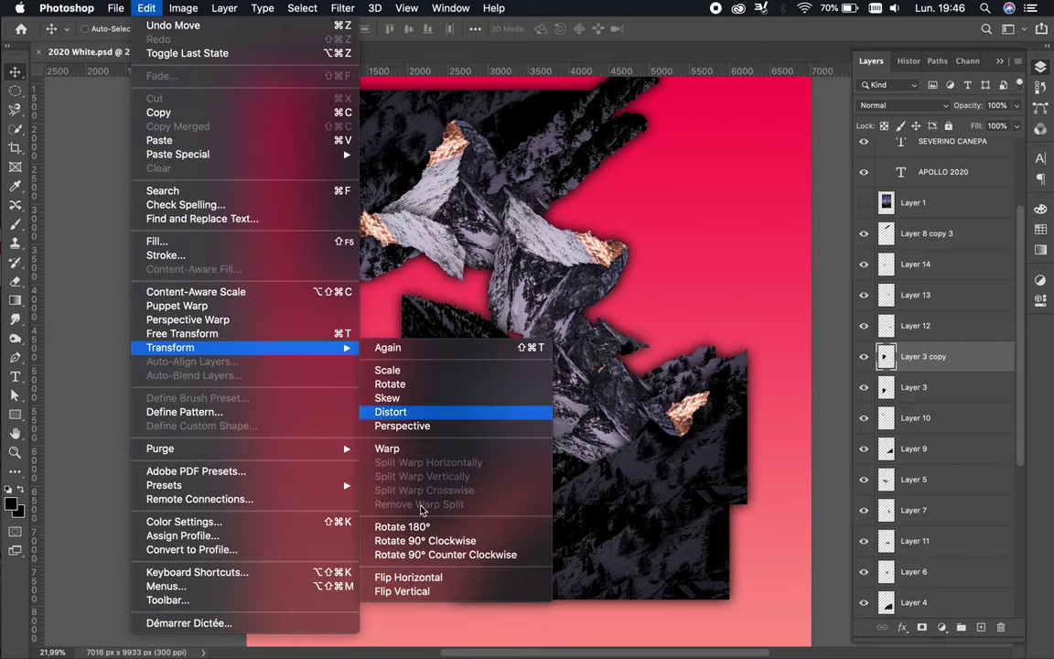
click(394, 639)
click(146, 7)
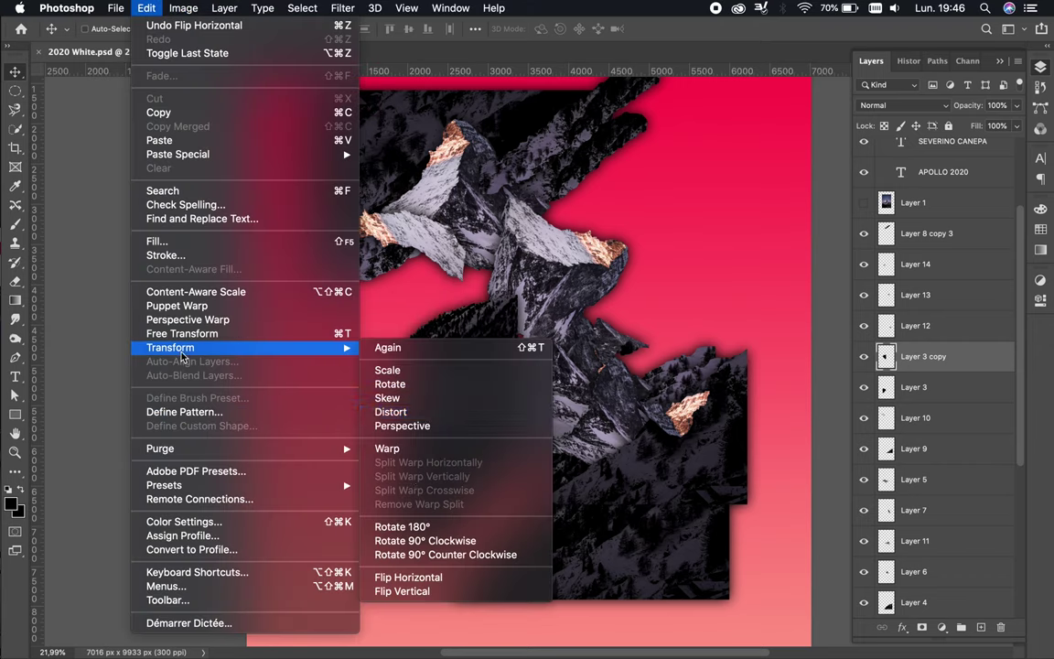
click(403, 574)
mouse_move(419, 389)
mouse_down()
mouse_move(669, 204)
mouse_move(618, 196)
mouse_up()
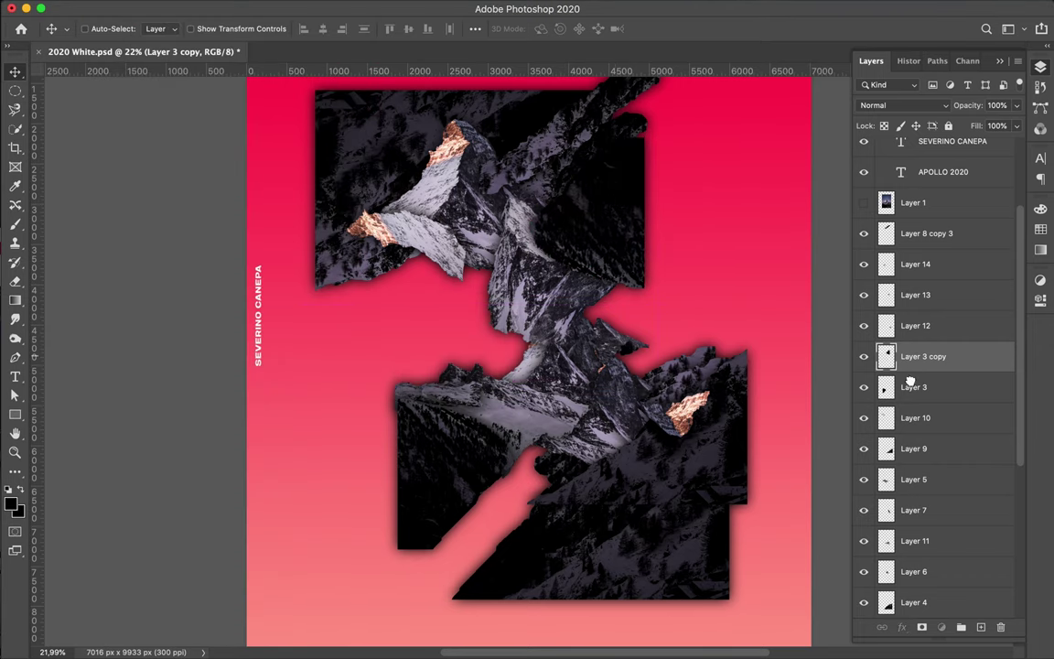
drag(923, 355, 927, 573)
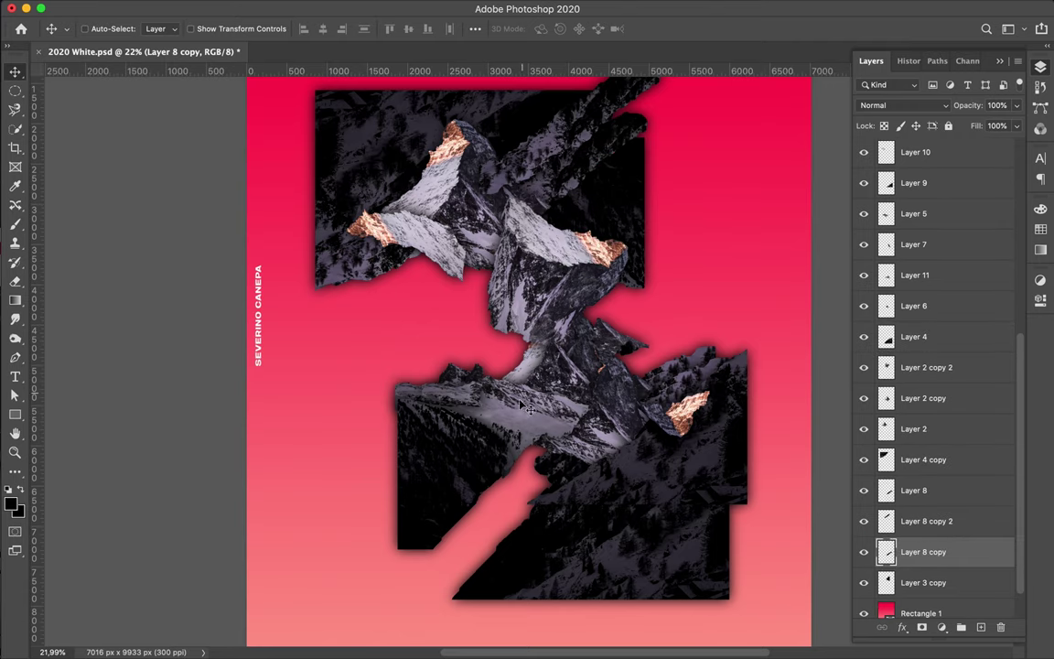
Step: Add Layer 5 and Layer 14 piece copies and raise the peak pieces to the top
drag(512, 293, 458, 250)
scroll(684, 419, down, 1)
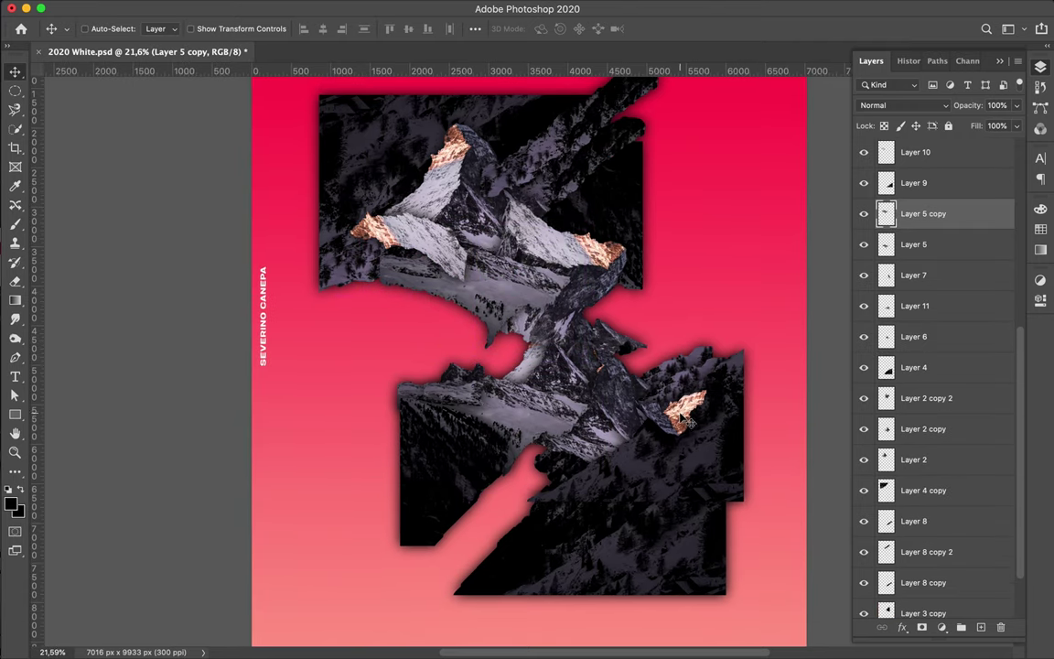
key(ctrl+v)
key(ctrl+t)
key(Return)
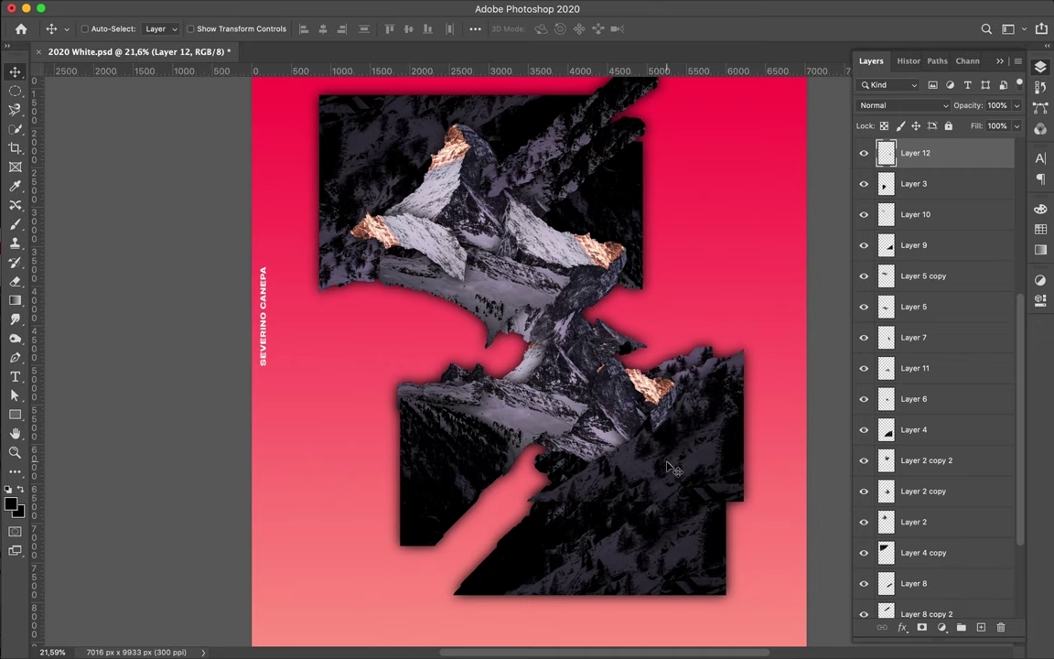
key(ctrl+v)
key(ctrl+v)
mouse_move(476, 401)
mouse_down()
mouse_move(480, 236)
mouse_move(439, 293)
mouse_up()
Step: Add a Layer 2 peak copy rotated to -165 degrees and moved up
scroll(479, 236, down, 2)
ctrl+click(479, 236)
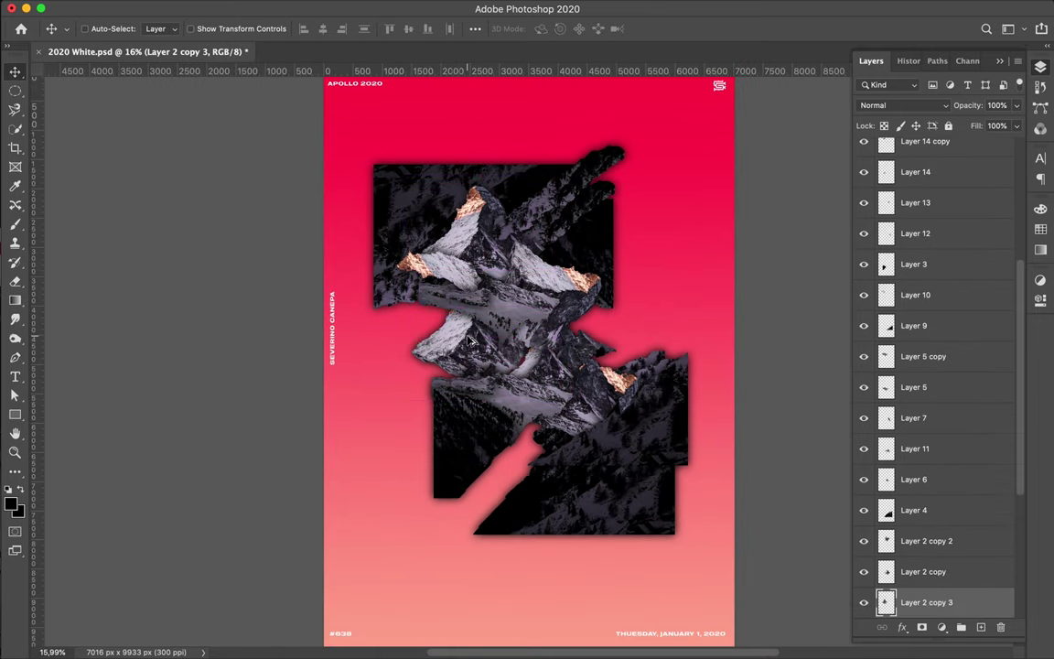
key(ctrl+j)
key(ctrl+t)
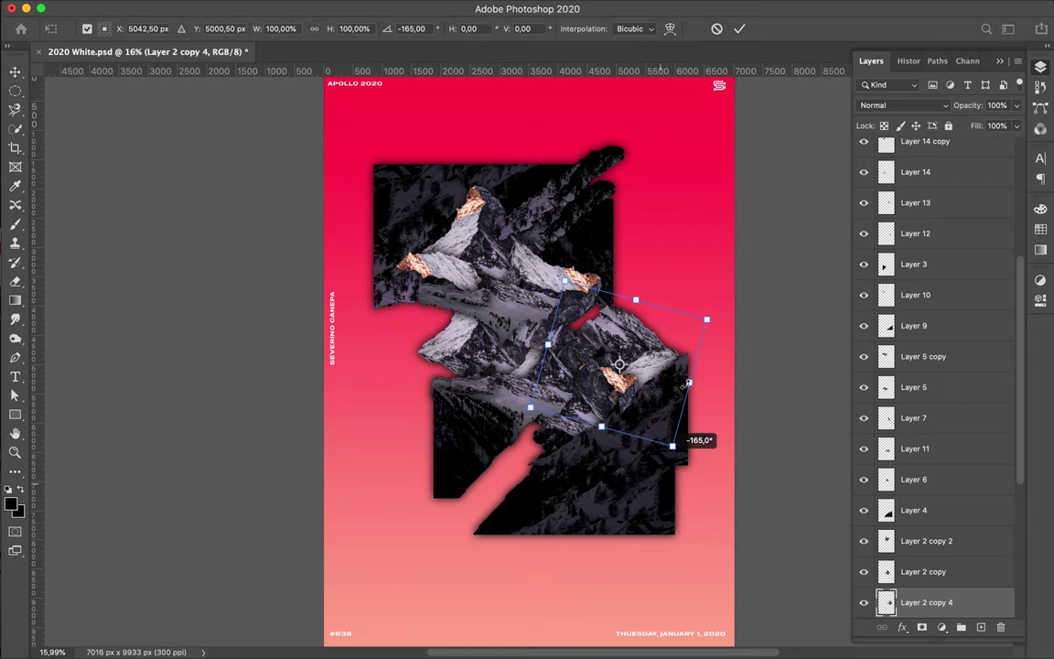
drag(698, 431, 713, 381)
key(Return)
drag(622, 366, 628, 327)
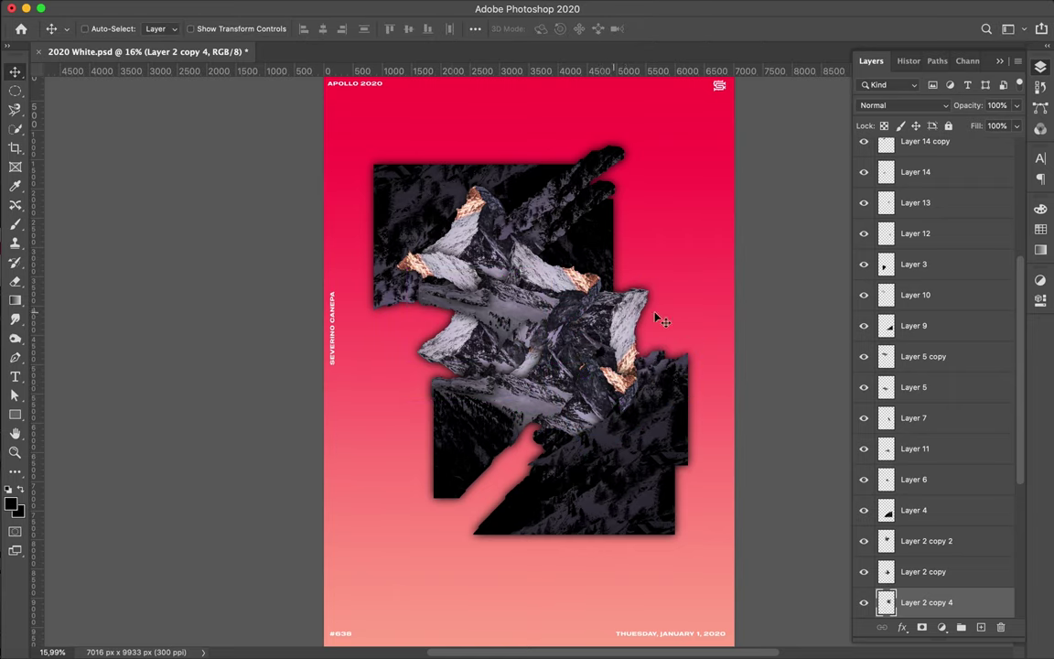
Step: Place a Layer 4 copy rotated -60 degrees at the left, stacked just above Rectangle 1
drag(475, 430, 429, 375)
key(ctrl+t)
drag(394, 222, 287, 301)
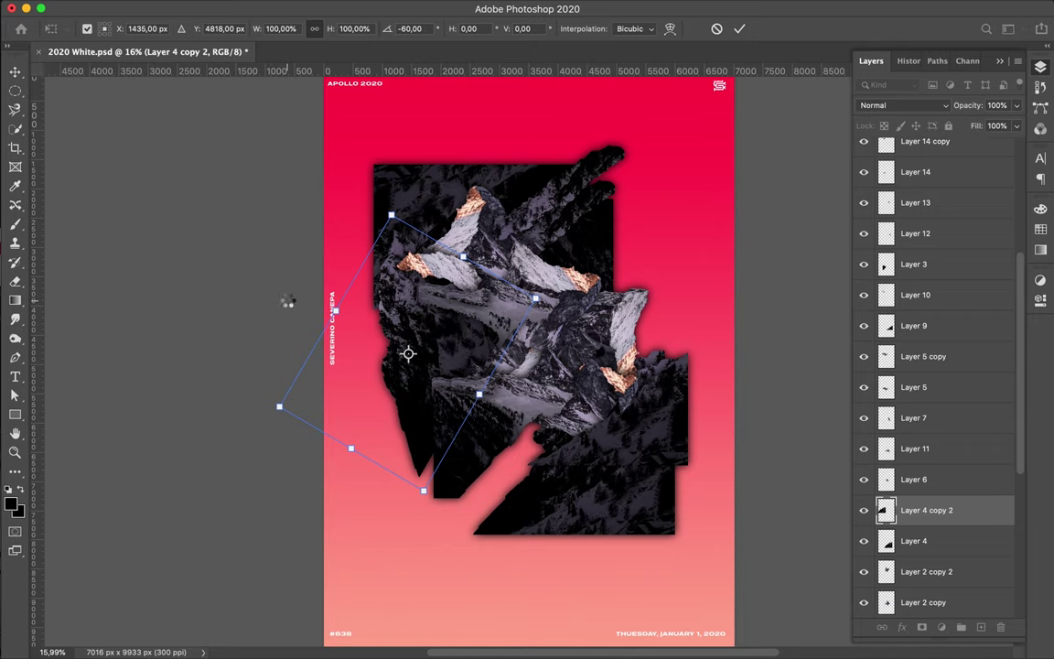
key(Return)
drag(951, 509, 951, 553)
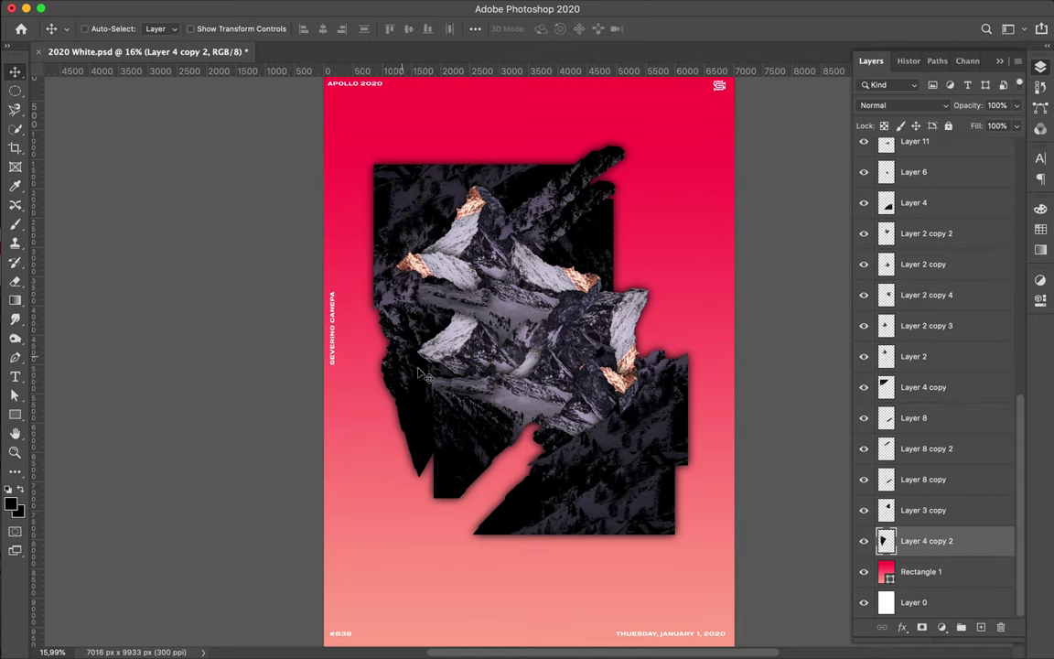
drag(382, 339, 421, 382)
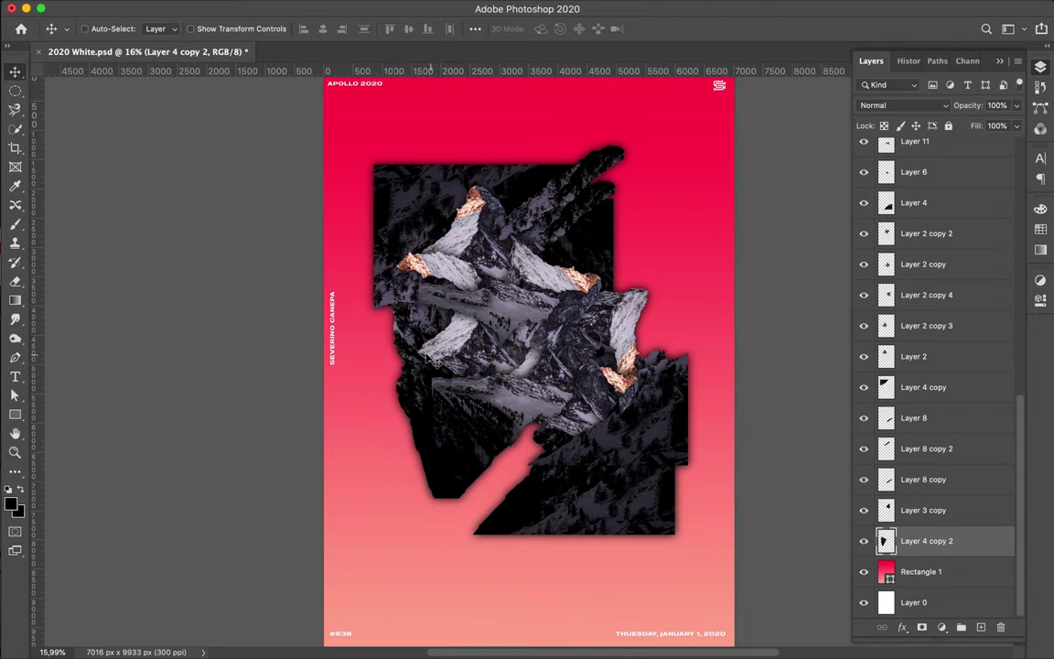
Step: Reposition a fragment low in the stack and duplicate one to the upper right
drag(602, 240, 595, 178)
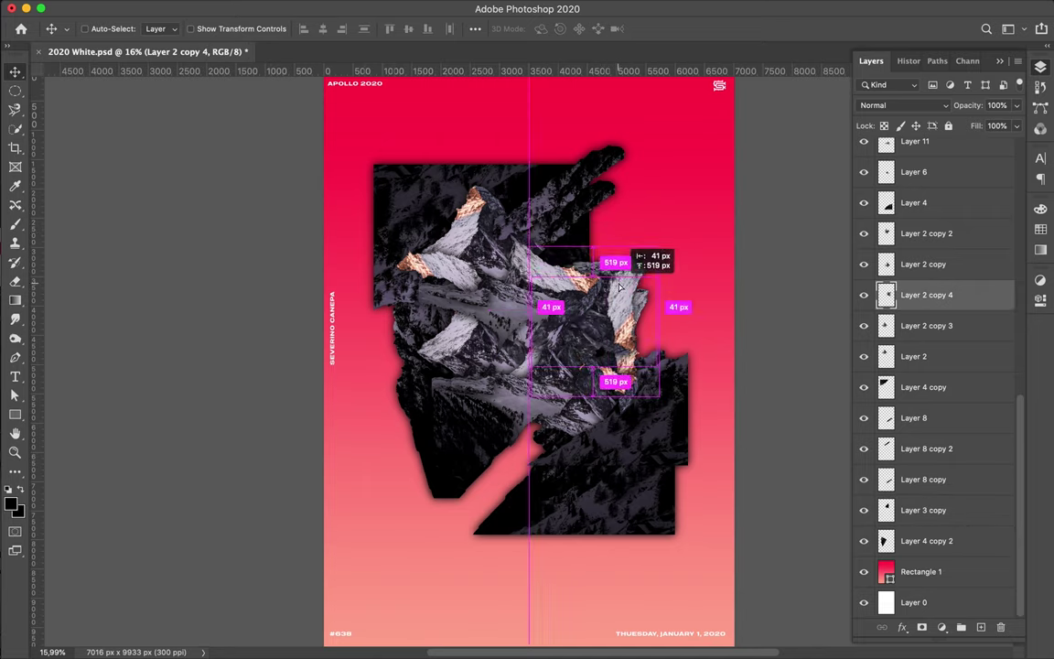
drag(964, 427, 952, 570)
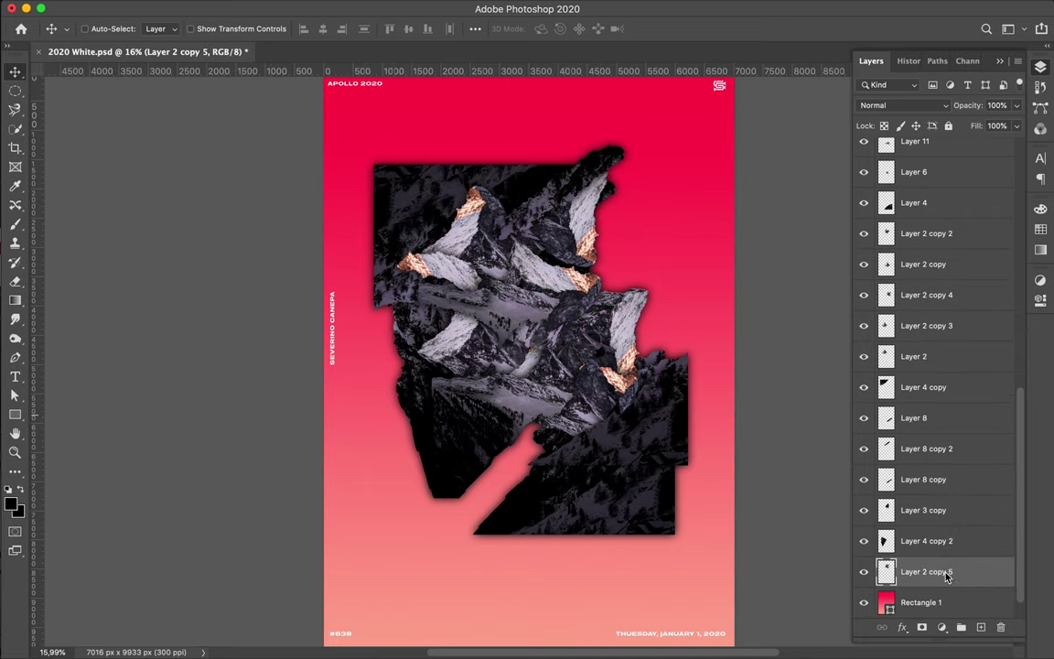
mouse_move(584, 225)
mouse_down()
mouse_move(611, 269)
mouse_move(640, 233)
mouse_up()
mouse_move(926, 571)
mouse_down()
mouse_move(923, 618)
mouse_move(929, 601)
mouse_up()
Step: Rotate the upper-right fragment to about -165 degrees and nudge another into the right side
key(ctrl+t)
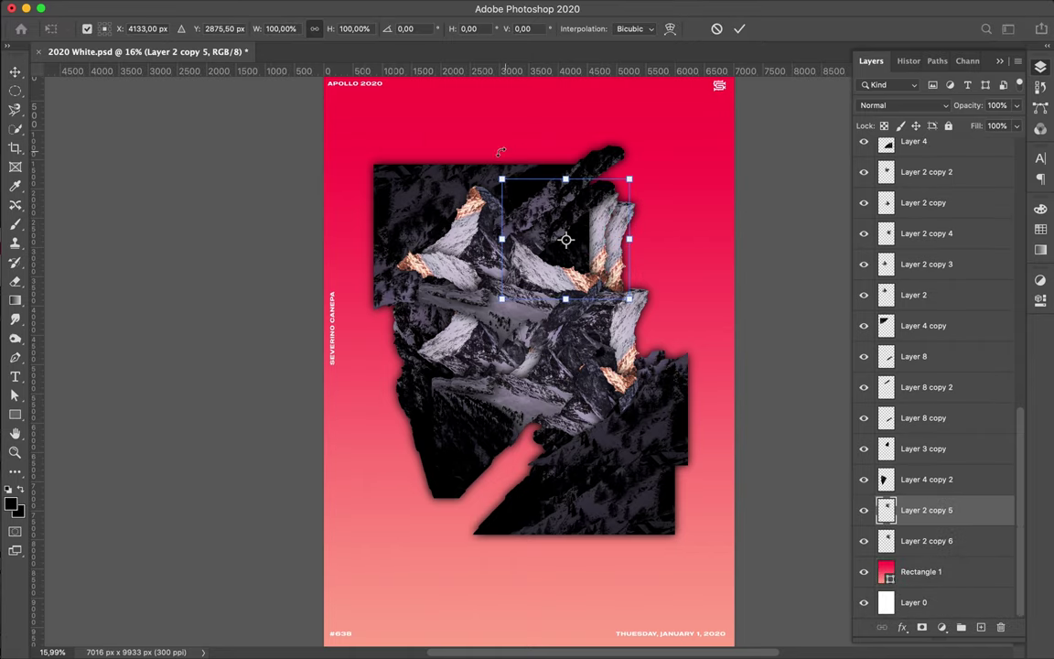
drag(666, 172, 645, 355)
key(Return)
drag(565, 240, 639, 319)
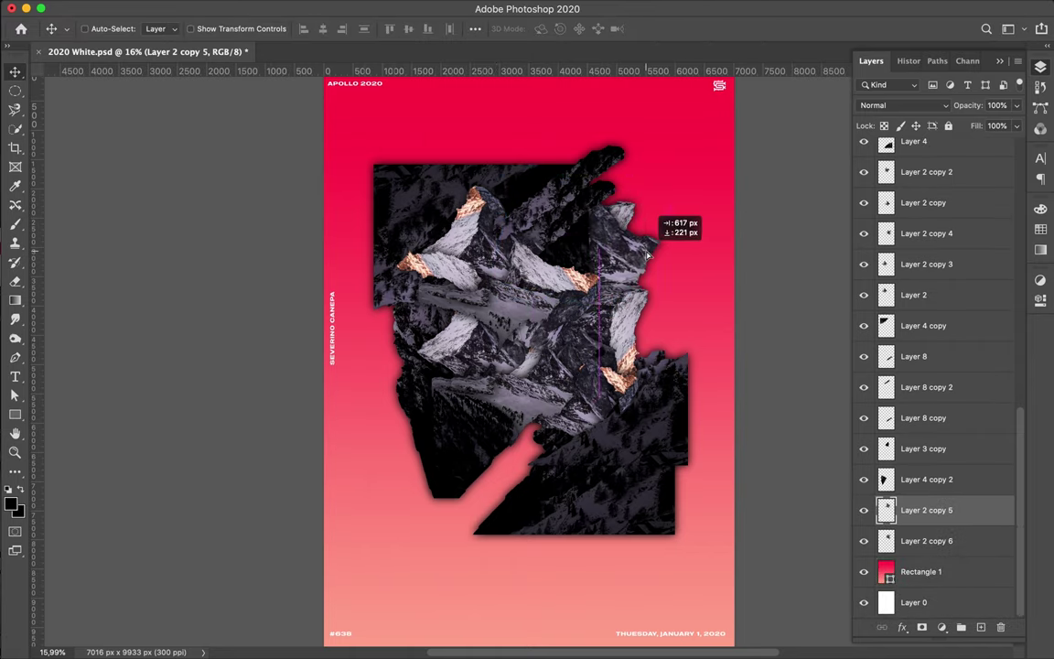
drag(632, 228, 661, 177)
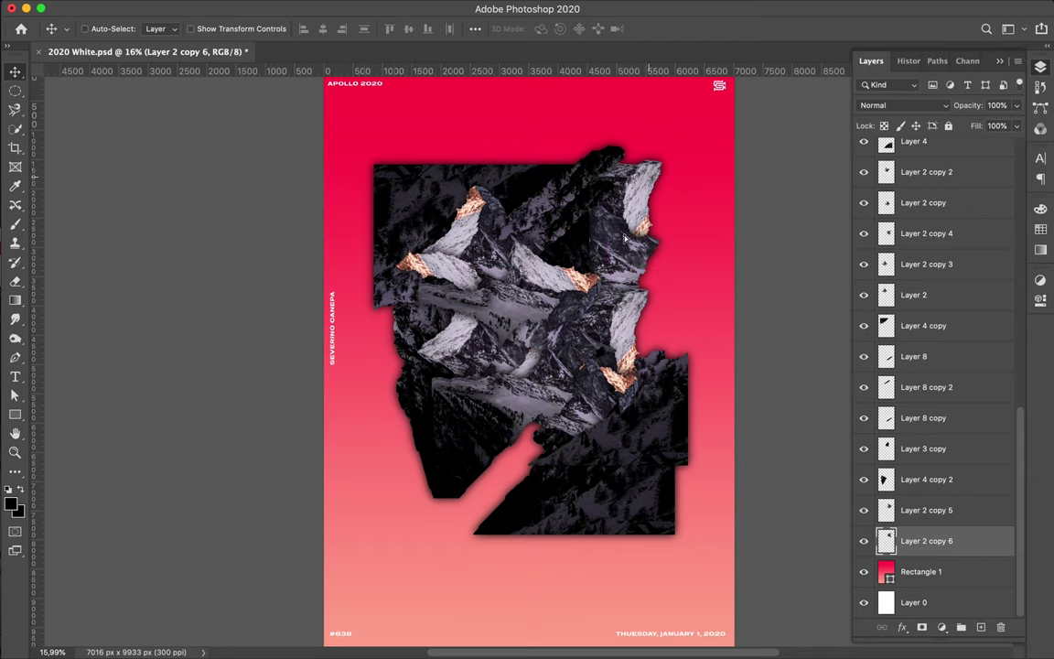
Step: Duplicate fragments lower in the collage and to the poster's lower left
drag(625, 237, 559, 439)
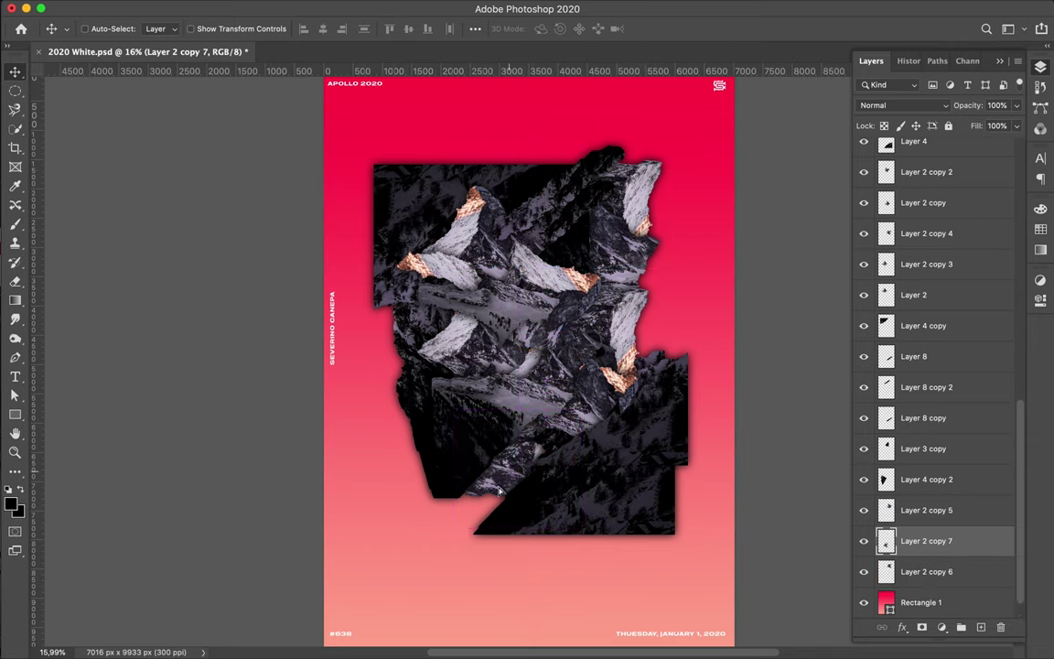
drag(499, 491, 432, 530)
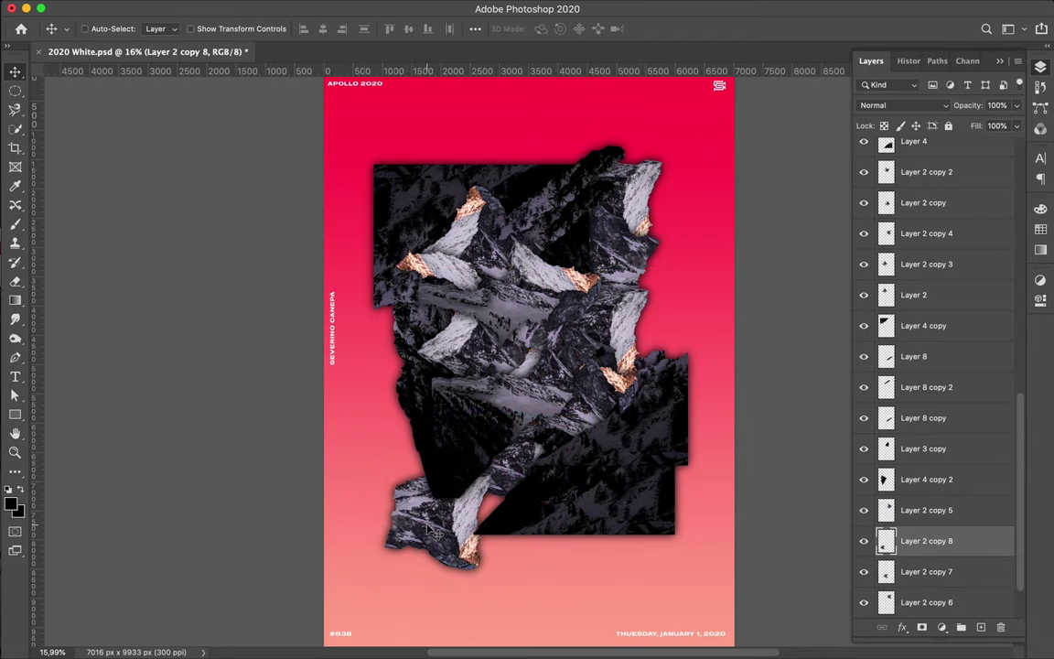
drag(674, 452, 512, 494)
Step: Send the newest fragment copy behind the other fragments
key(ctrl+t)
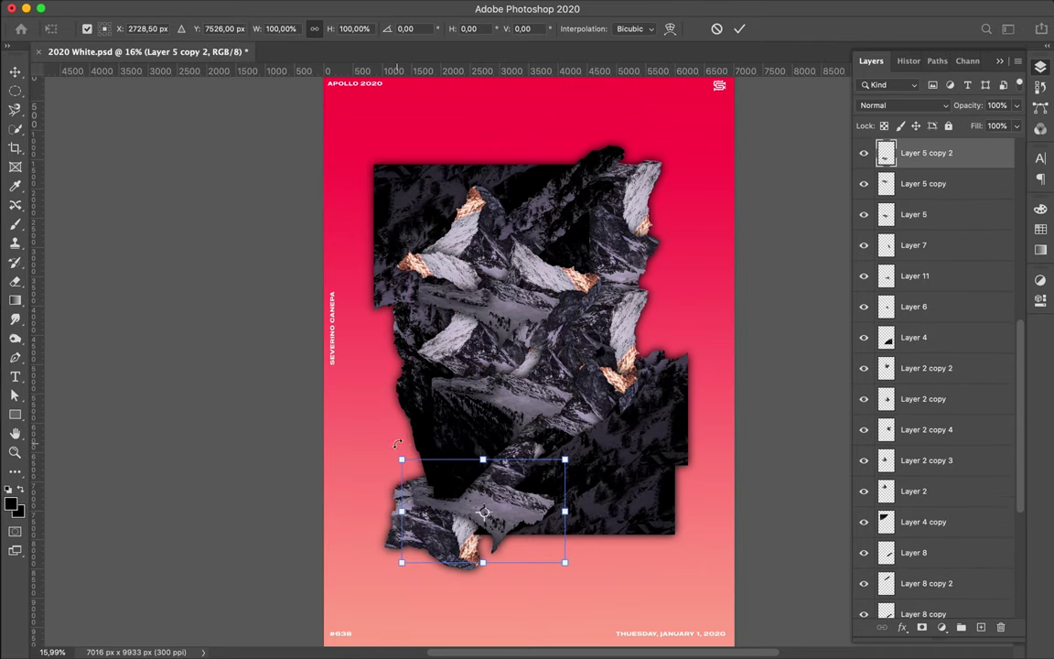
key(Return)
drag(924, 152, 915, 212)
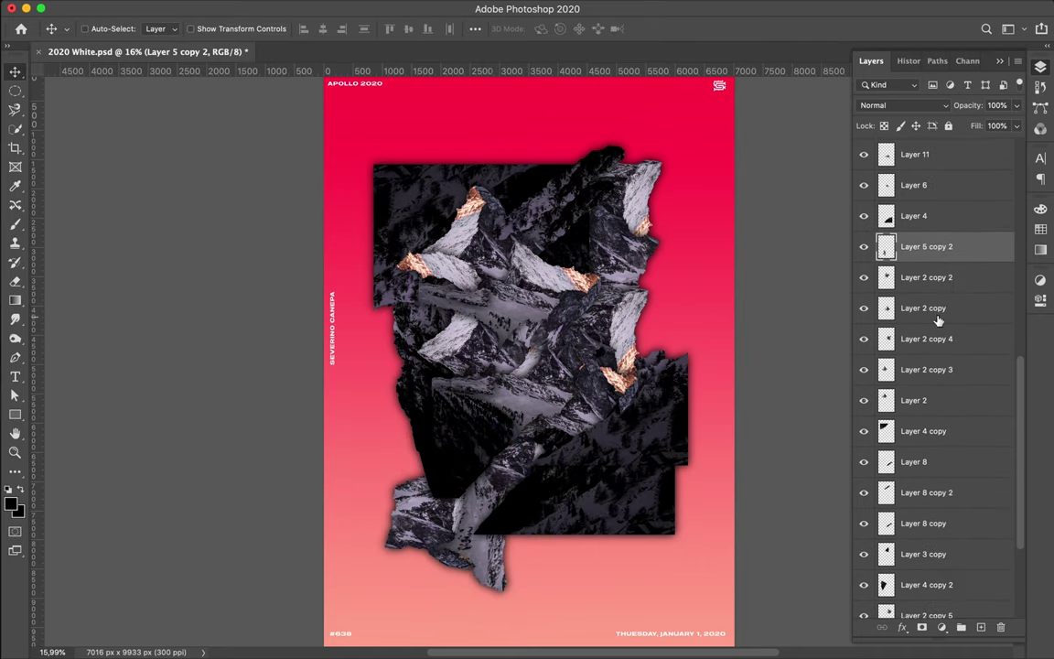
Step: Add a fragment copy at the upper collage rotated about -75 degrees, tucked beneath Layer 2
alt+drag(474, 345, 512, 220)
key(ctrl+t)
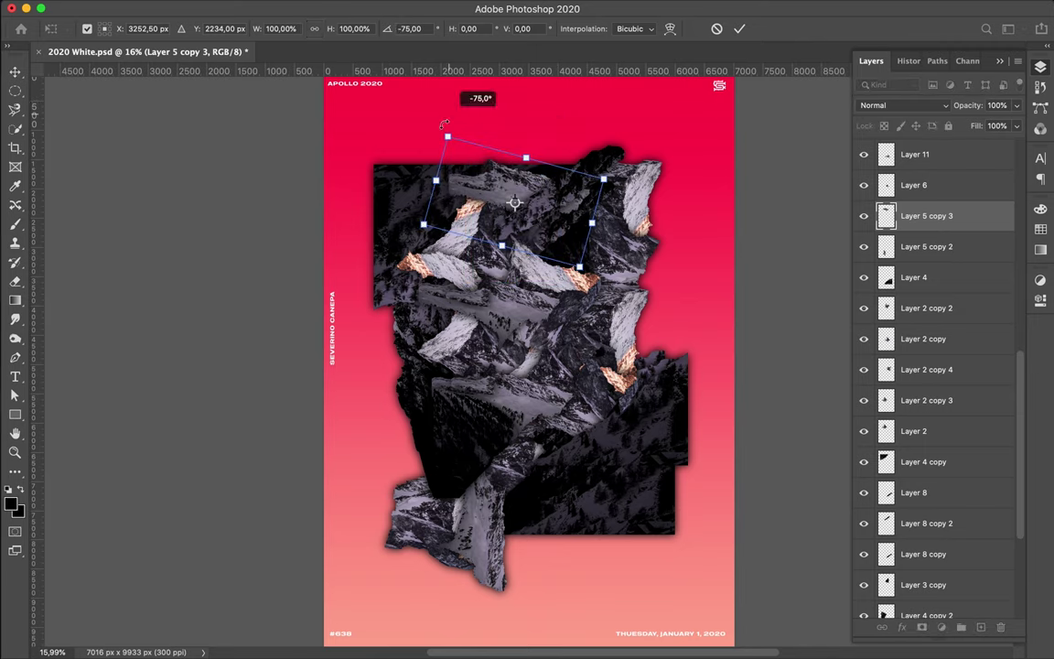
mouse_move(576, 112)
mouse_down()
mouse_move(510, 178)
mouse_move(468, 158)
mouse_move(478, 147)
mouse_up()
key(Return)
drag(924, 216, 940, 425)
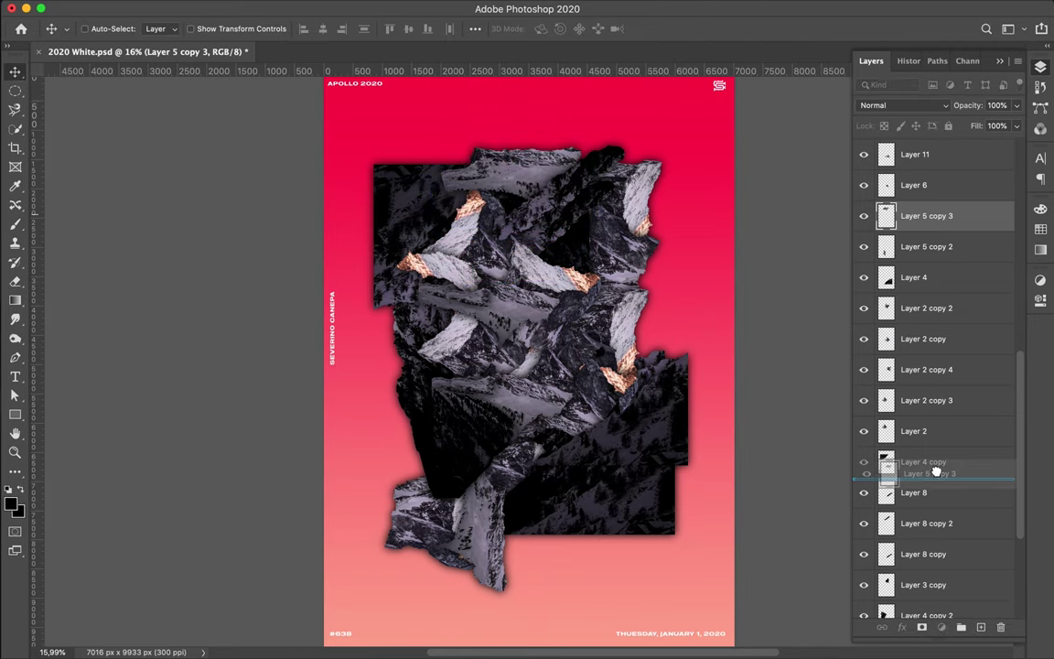
alt+drag(439, 160, 564, 499)
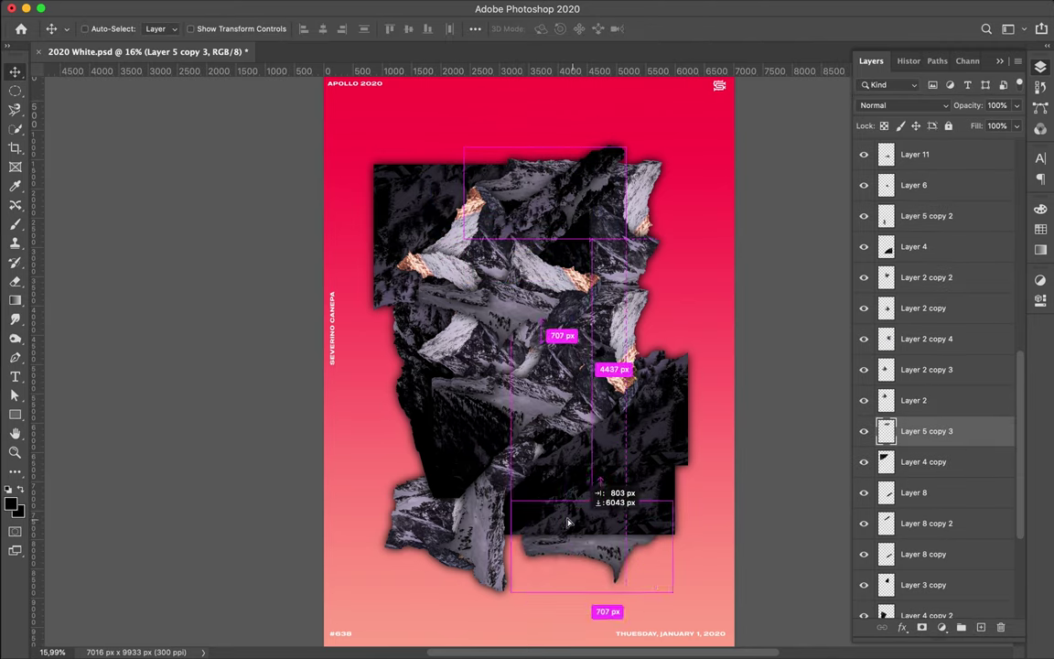
Step: Add a lower-right fragment copy rotated about -105 degrees and nudged into place
key(ctrl+t)
drag(695, 585, 741, 511)
mouse_move(578, 544)
mouse_down()
mouse_move(553, 322)
mouse_move(679, 497)
mouse_up()
key(Return)
key(ctrl+t)
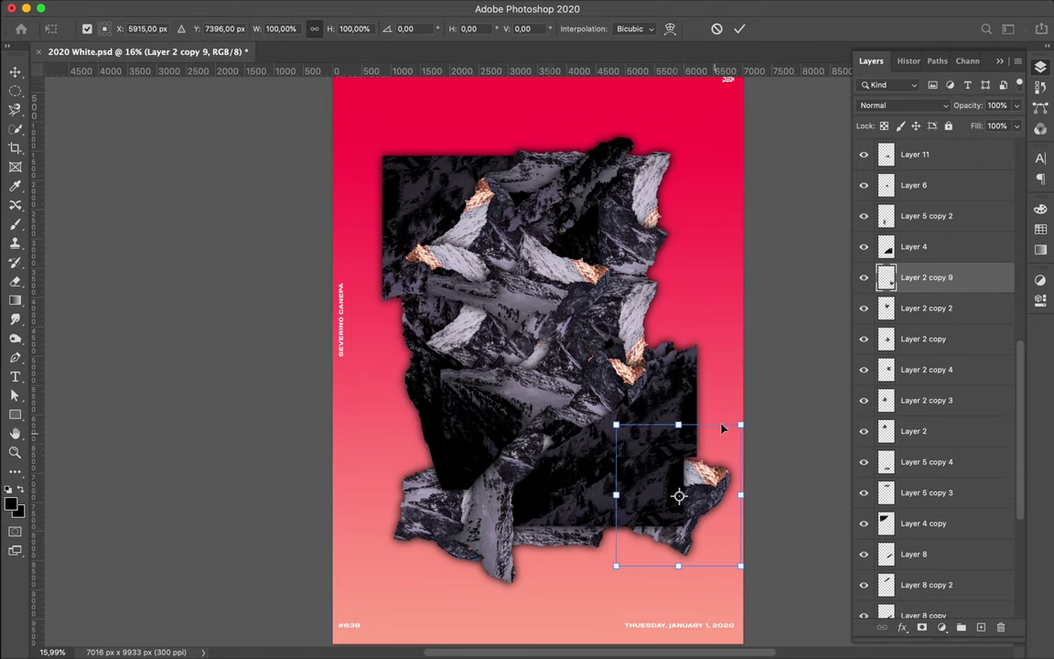
mouse_move(717, 414)
mouse_down()
mouse_move(590, 479)
mouse_move(765, 470)
mouse_up()
key(Return)
drag(677, 499, 691, 538)
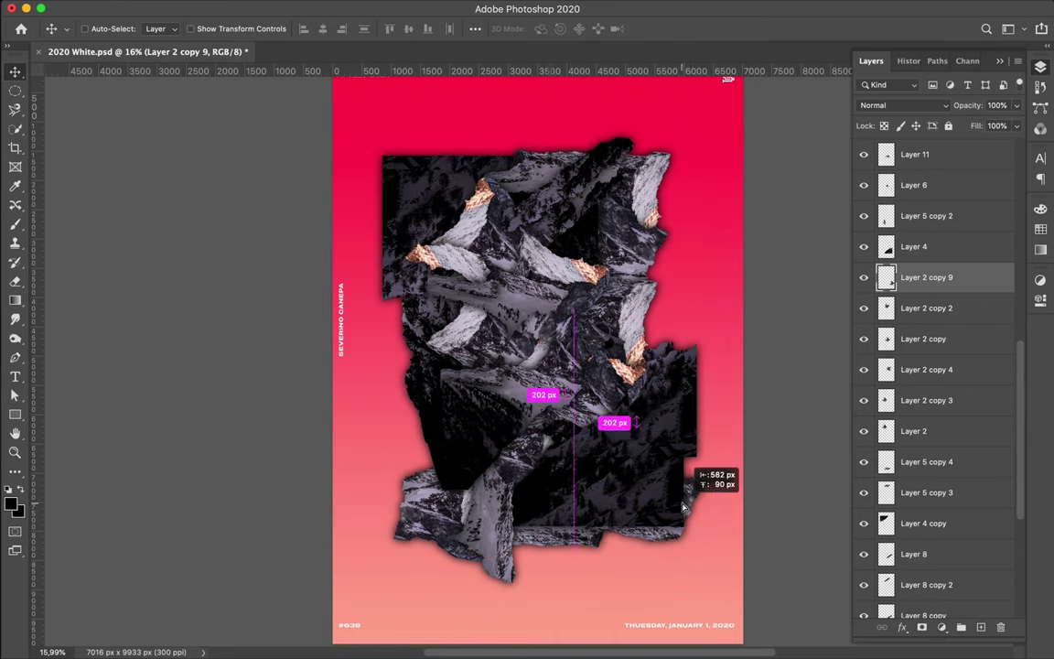
Step: Duplicate the peaks fragment twice to crest the collage top, lower in the stack
mouse_move(494, 432)
alt+mouse_down()
mouse_move(458, 137)
mouse_move(542, 157)
mouse_move(527, 163)
alt+mouse_up()
key(ctrl+j)
drag(924, 153, 930, 422)
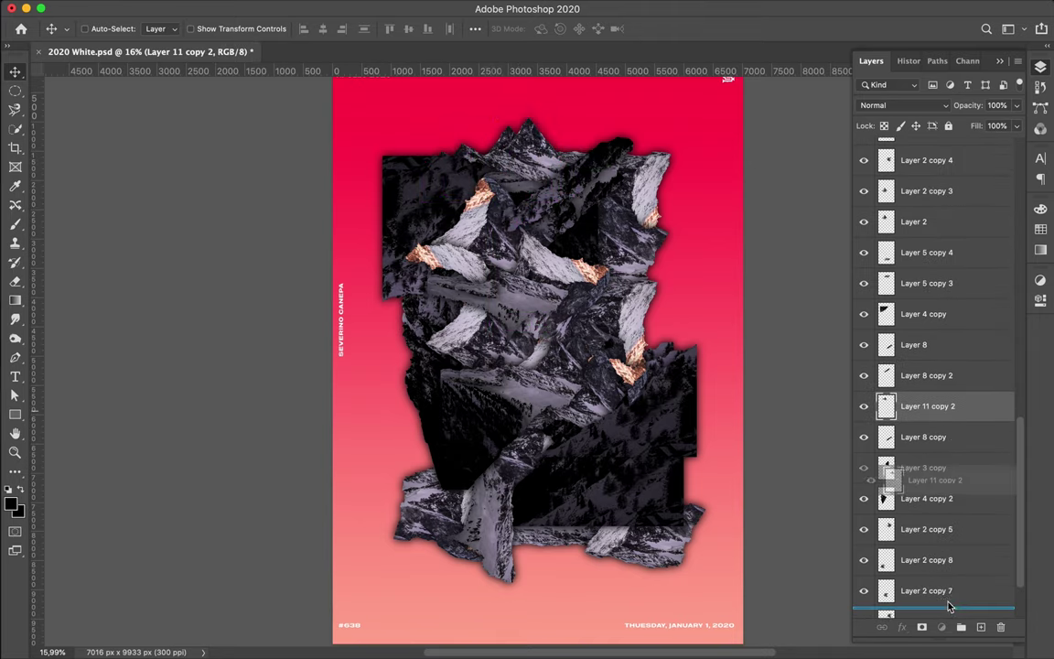
drag(930, 422, 937, 520)
drag(529, 111, 592, 133)
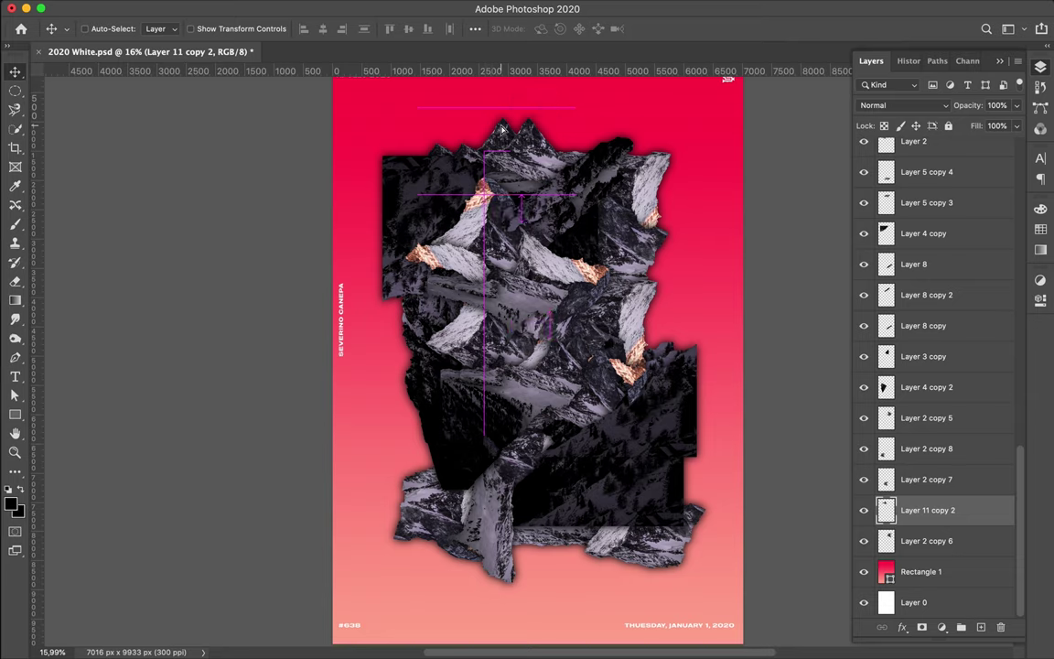
Step: Place an upside-down Layer 2 fragment copy jutting below the poster bottom
ctrl+click(457, 194)
drag(479, 205, 544, 520)
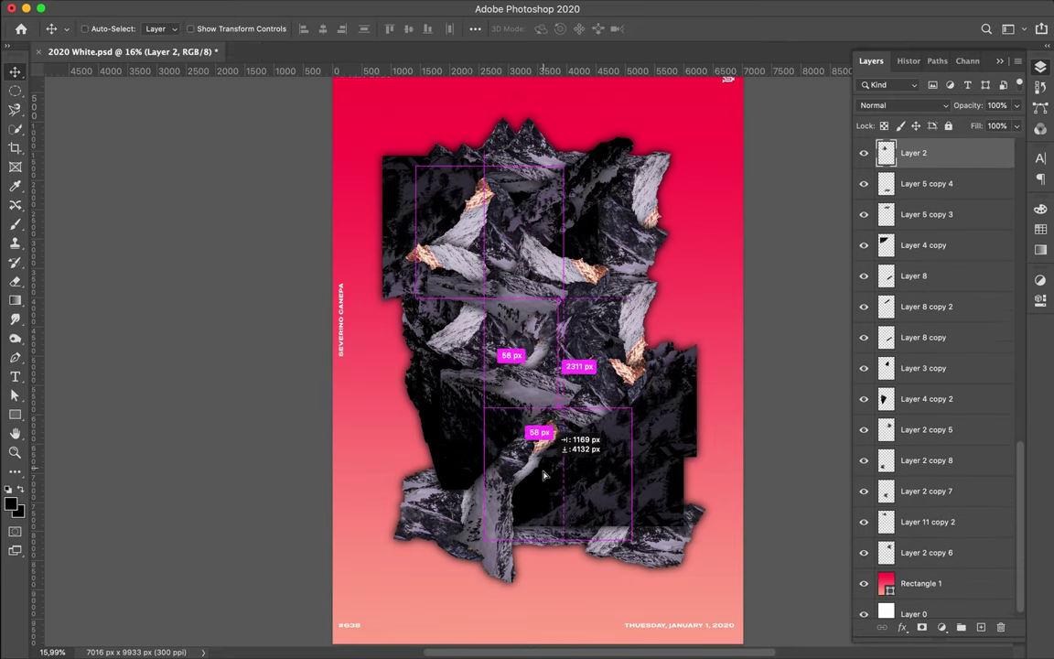
key(ctrl+t)
drag(549, 611, 572, 600)
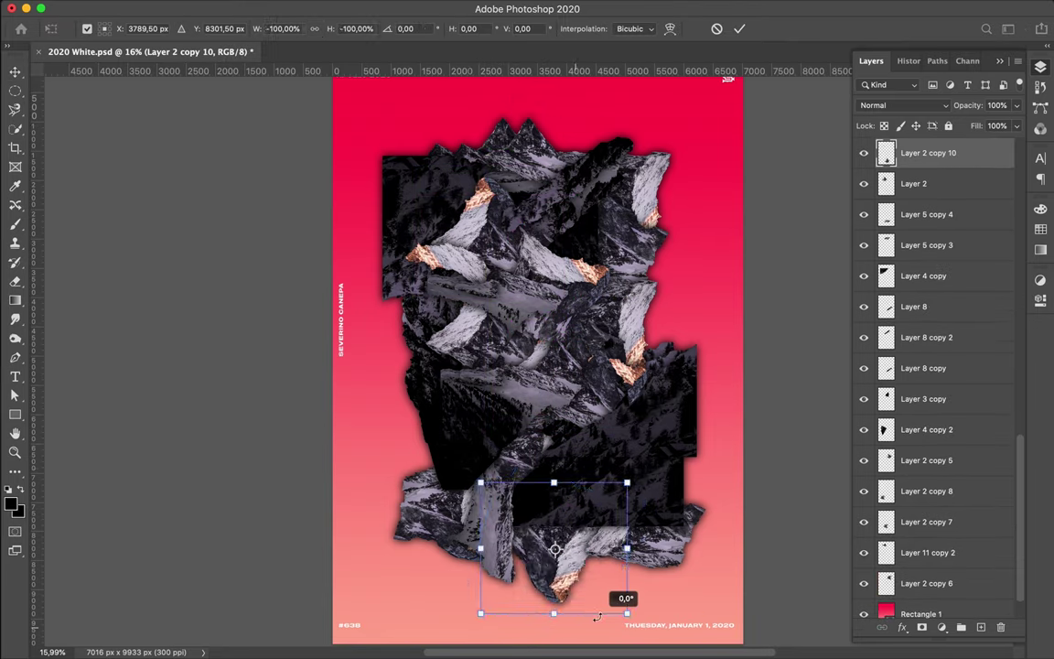
key(Return)
scroll(924, 389, down, 2)
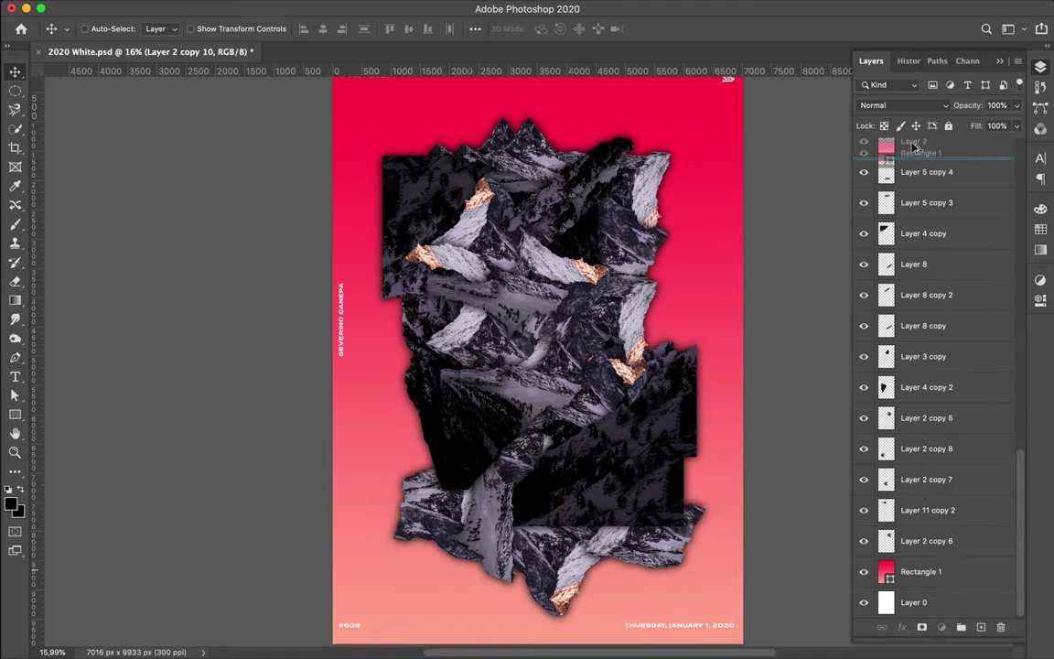
Step: Set Rectangle 1 copy to Saturation blend mode and make the Layer 1 Matterhorn photo visible
drag(913, 146, 915, 240)
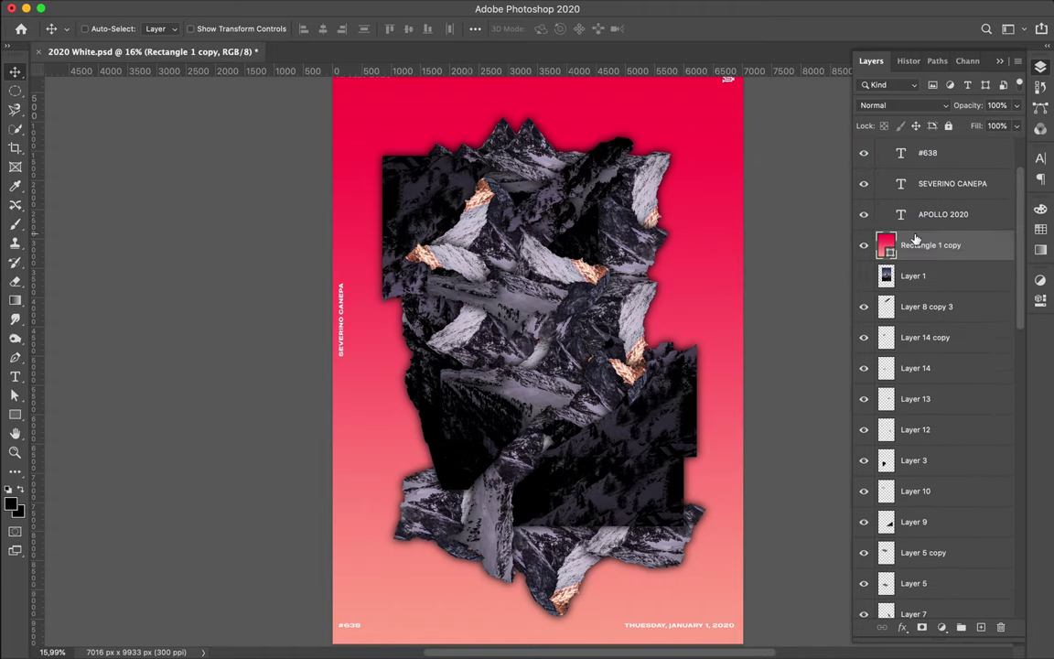
click(892, 105)
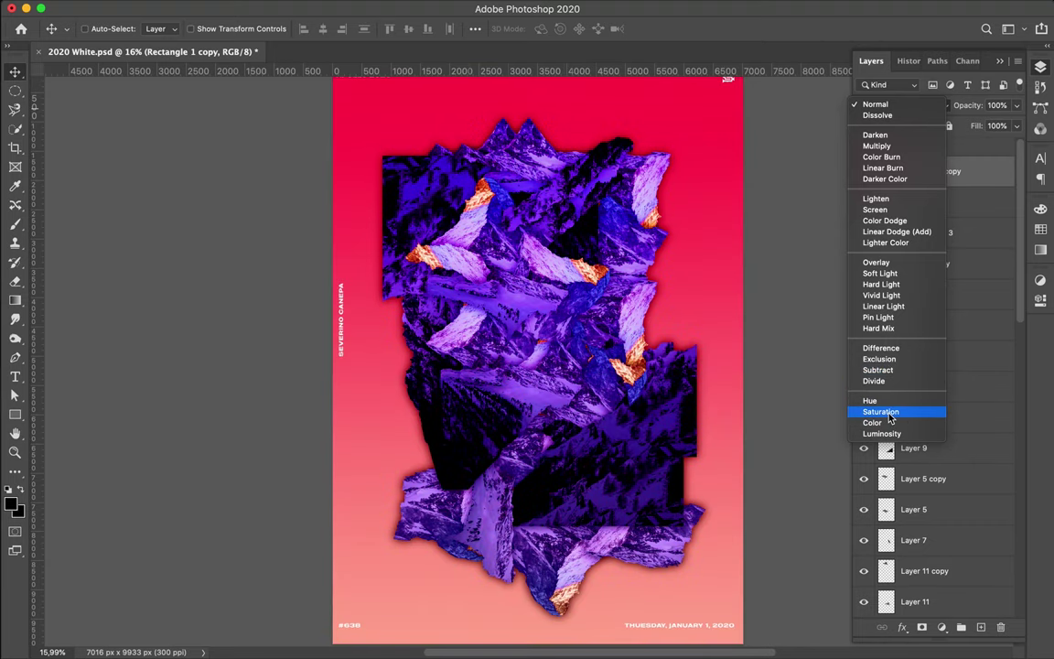
click(888, 411)
click(924, 202)
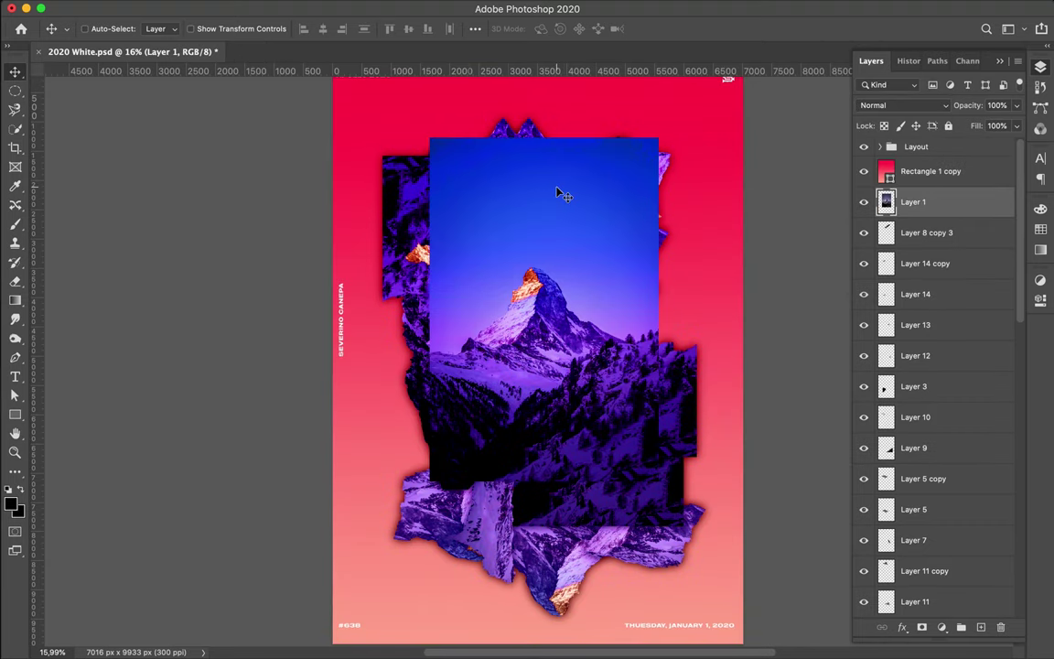
key(l)
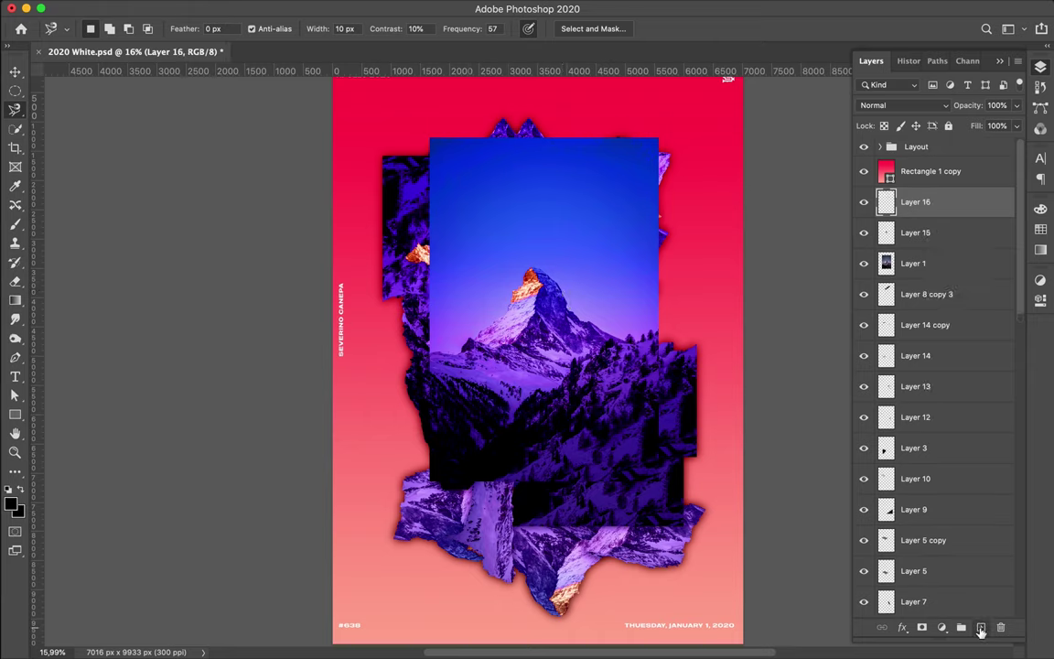
Step: Copy a selected piece of the photo to a new layer and merge it into Layer 15
key(m)
key(ctrl+f)
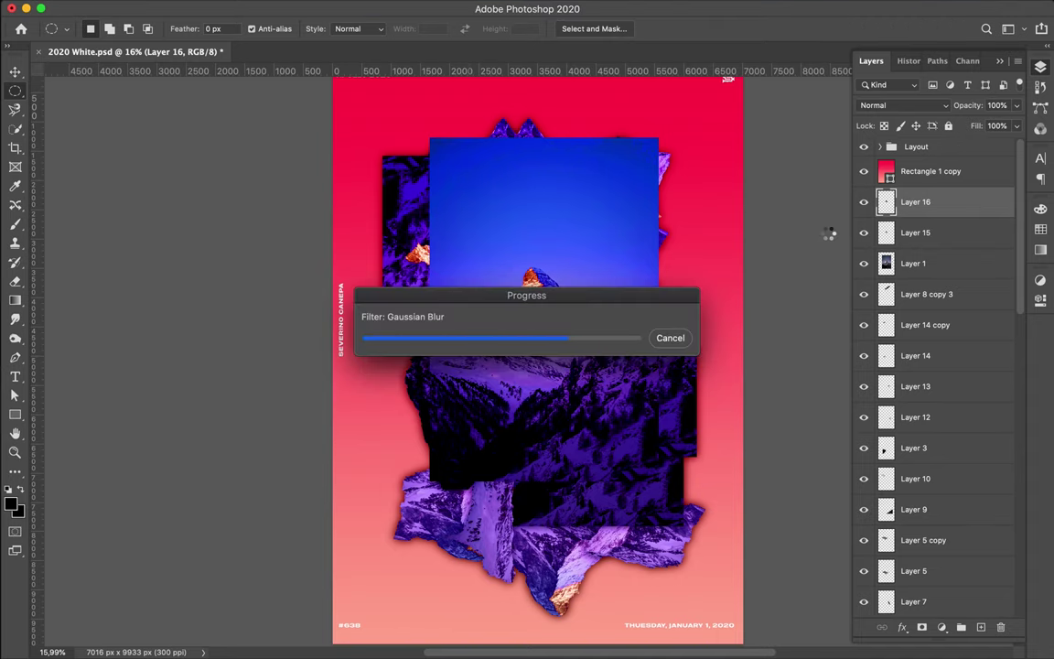
drag(930, 224, 929, 219)
key(ctrl+e)
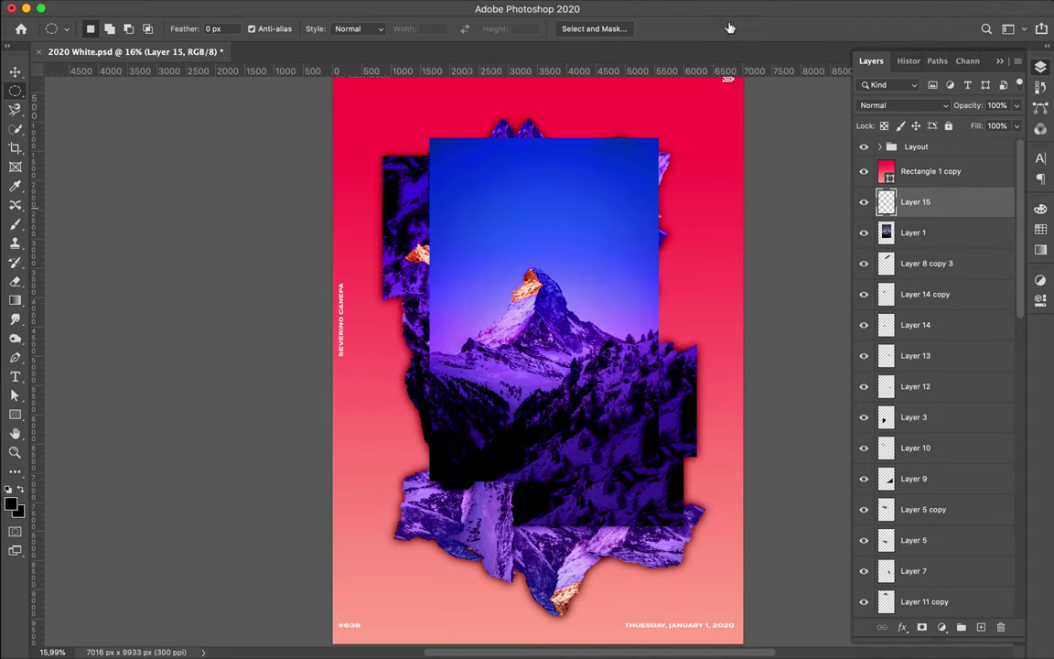
key(v)
scroll(567, 314, up, 3)
Step: Trace a second piece from the Matterhorn photo layer with the Magnetic Lasso and merge extras
key(l)
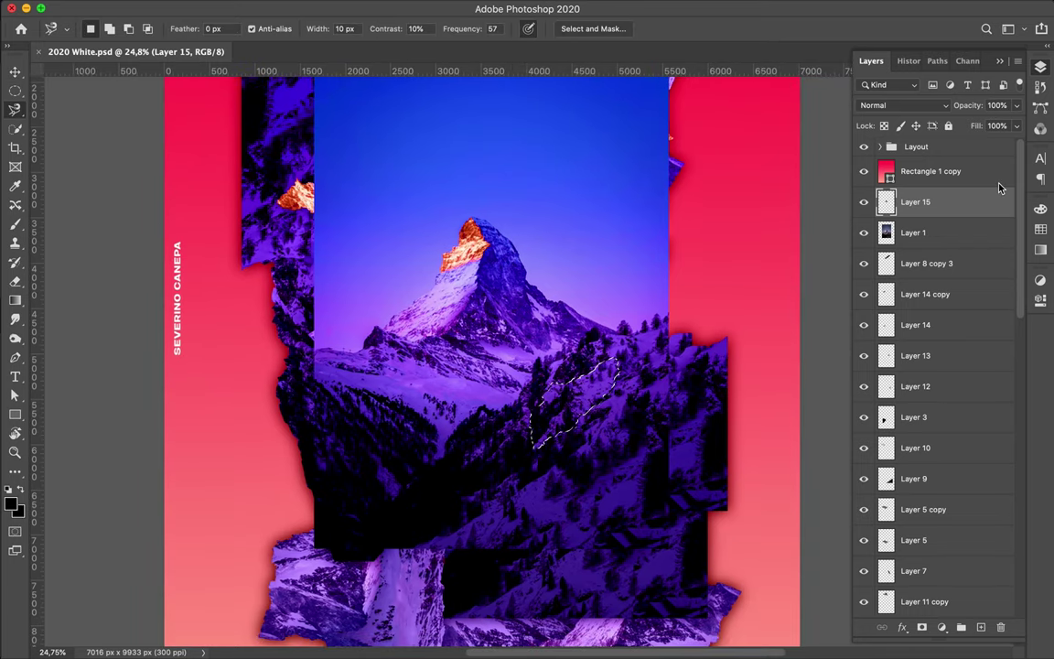
click(939, 234)
key(b)
key(m)
click(343, 8)
mouse_move(349, 182)
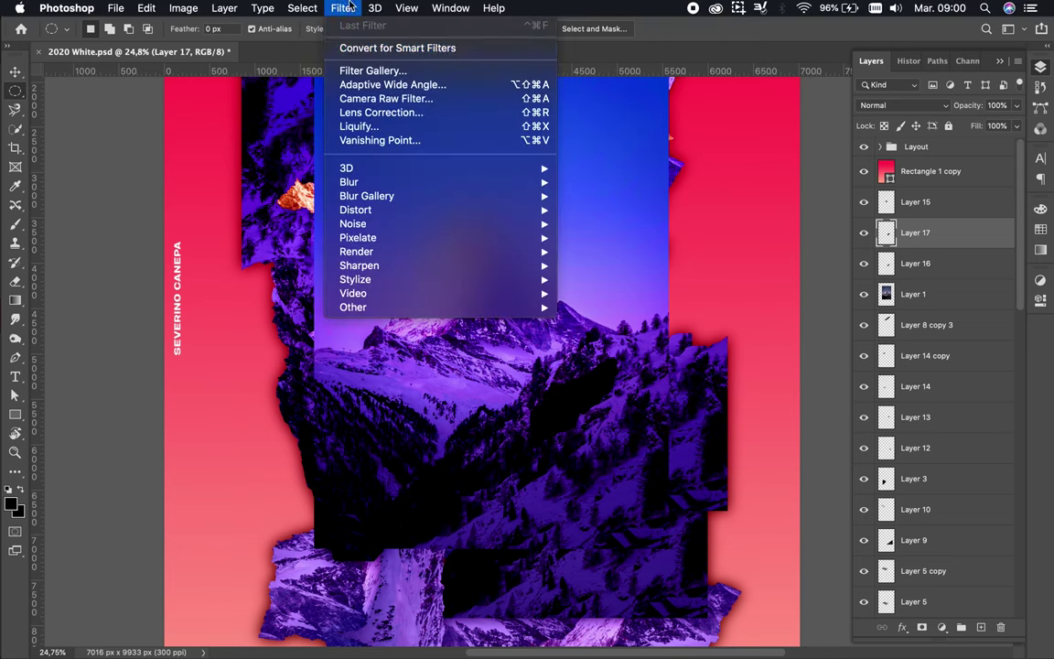
click(620, 245)
key(Return)
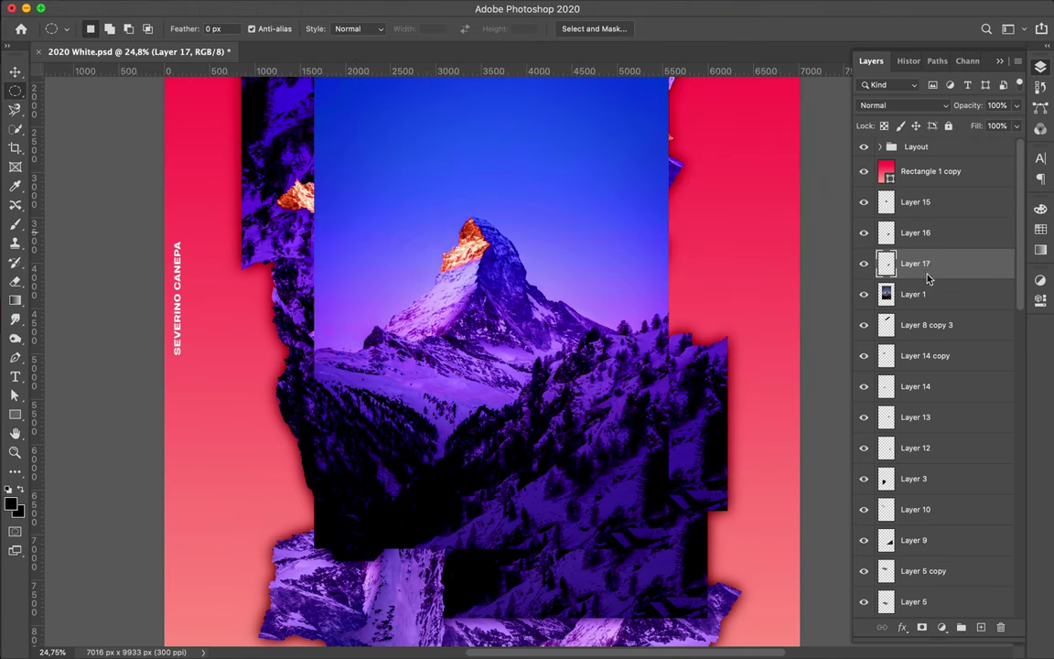
key(Delete)
Step: Move the photo layer above the new pieces and place the Layer 15 fragment in the collage
drag(915, 262, 915, 192)
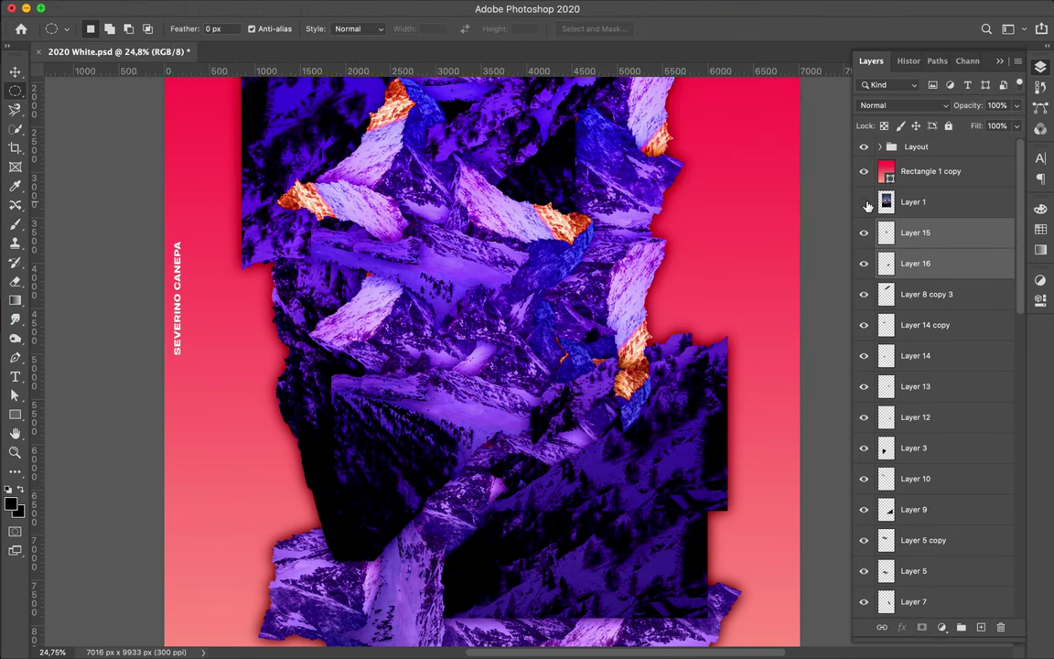
key(v)
click(914, 233)
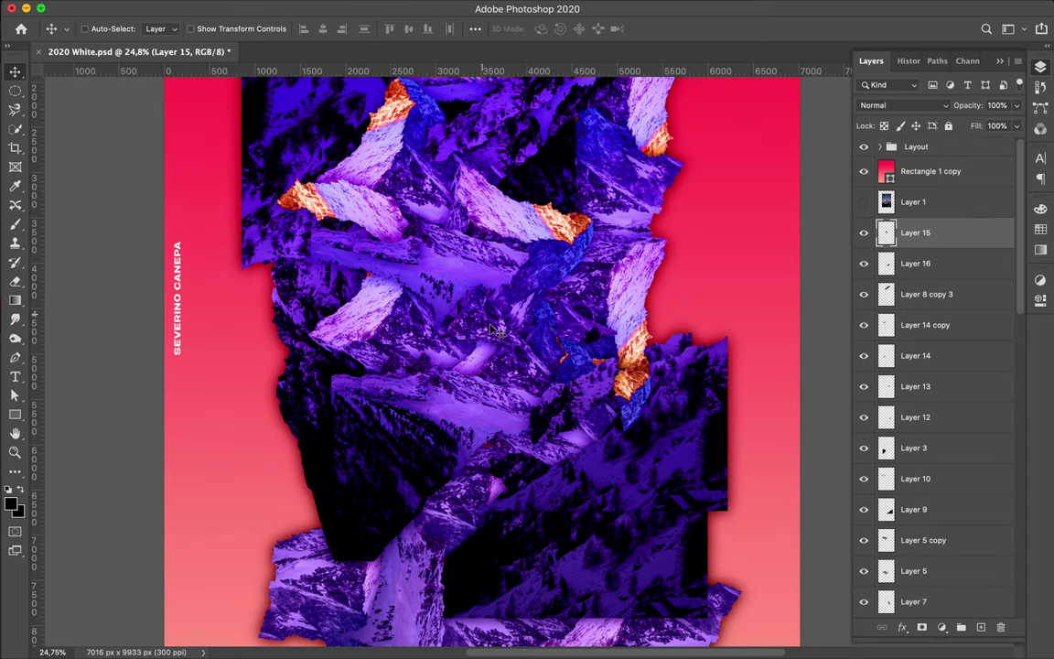
drag(444, 292, 514, 186)
Step: Duplicate the Layer 16 fragment up and left, stacked between Layer 9 and Layer 5 copy
ctrl+click(556, 285)
drag(555, 285, 346, 251)
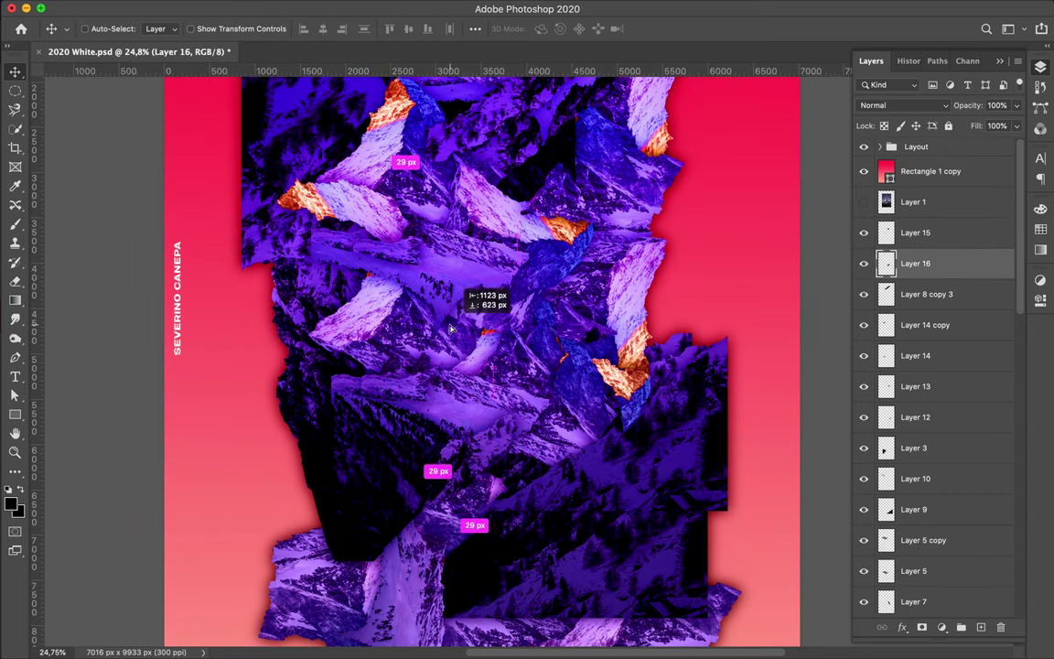
scroll(385, 238, up, 3)
drag(915, 262, 924, 545)
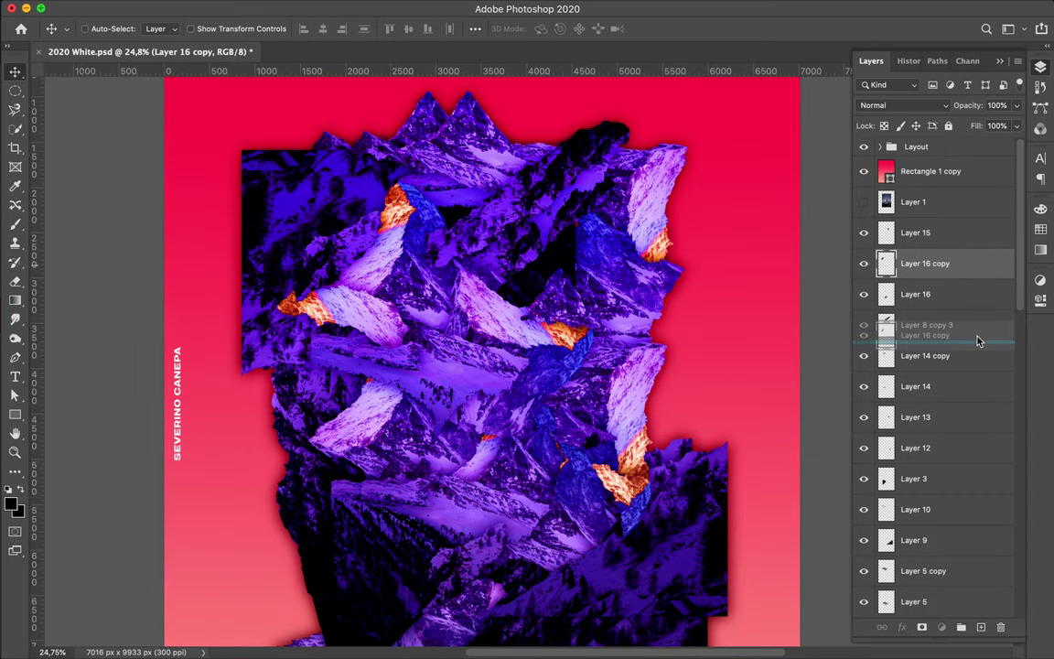
Step: Hide the purple overlay and add a Layer 15 copy rotated -90 degrees at the lower left
ctrl+click(550, 368)
key(ctrl+comma)
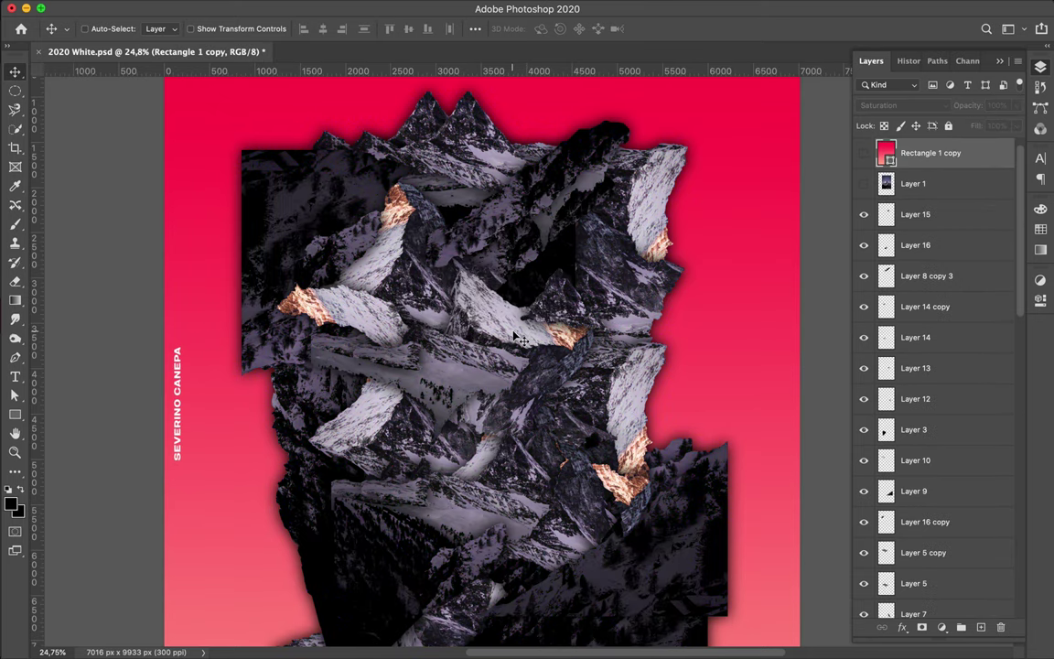
ctrl+click(518, 339)
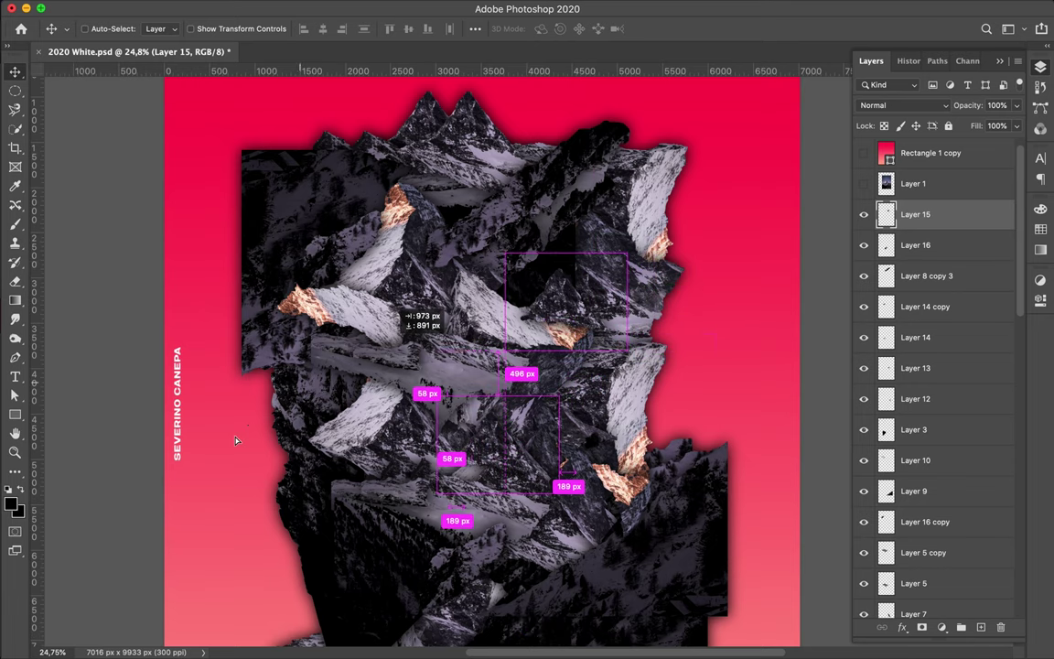
drag(235, 441, 470, 401)
drag(291, 497, 274, 437)
key(ctrl+t)
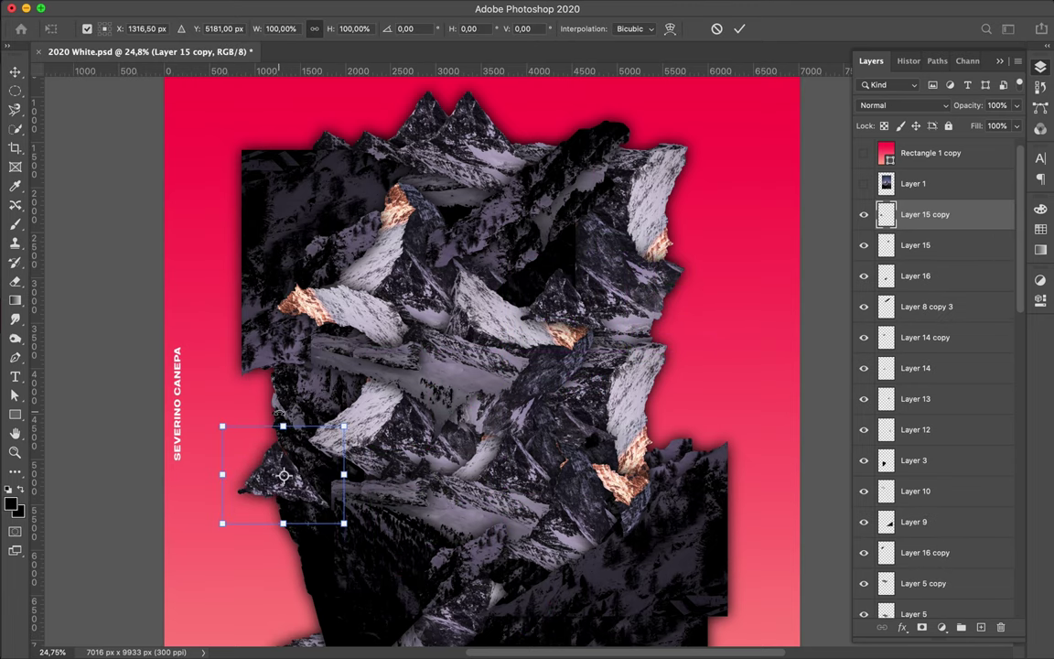
mouse_move(299, 398)
mouse_down()
mouse_move(203, 479)
mouse_move(222, 473)
mouse_up()
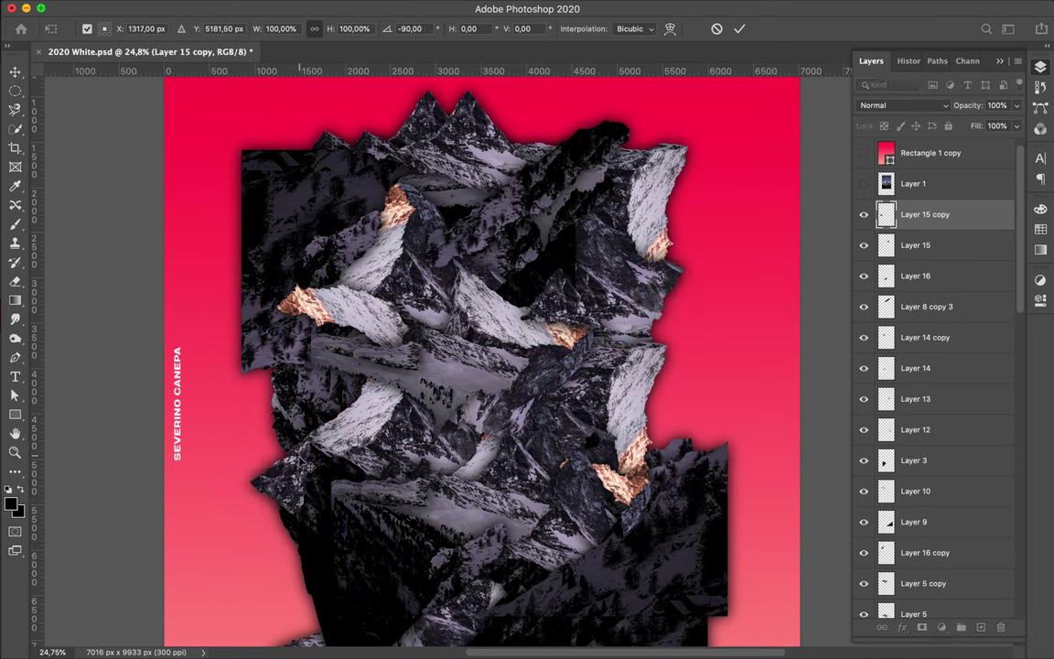
key(Return)
drag(308, 466, 293, 478)
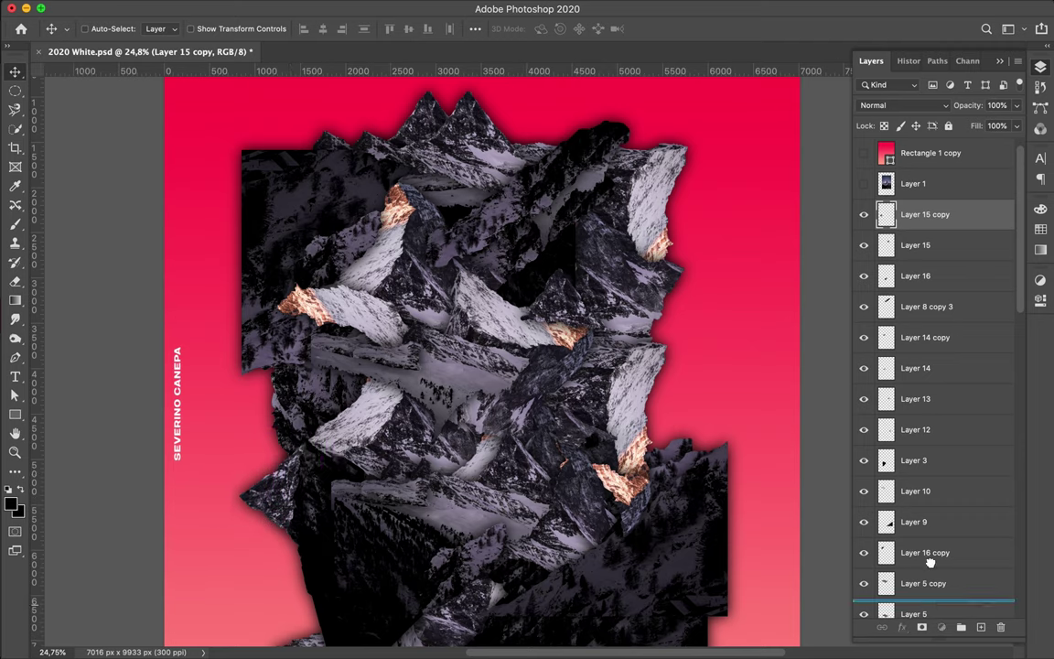
Step: Send the rotated copy behind all mountain fragments, just above Rectangle 1
drag(930, 561, 935, 599)
scroll(896, 477, down, 3)
scroll(963, 212, down, 3)
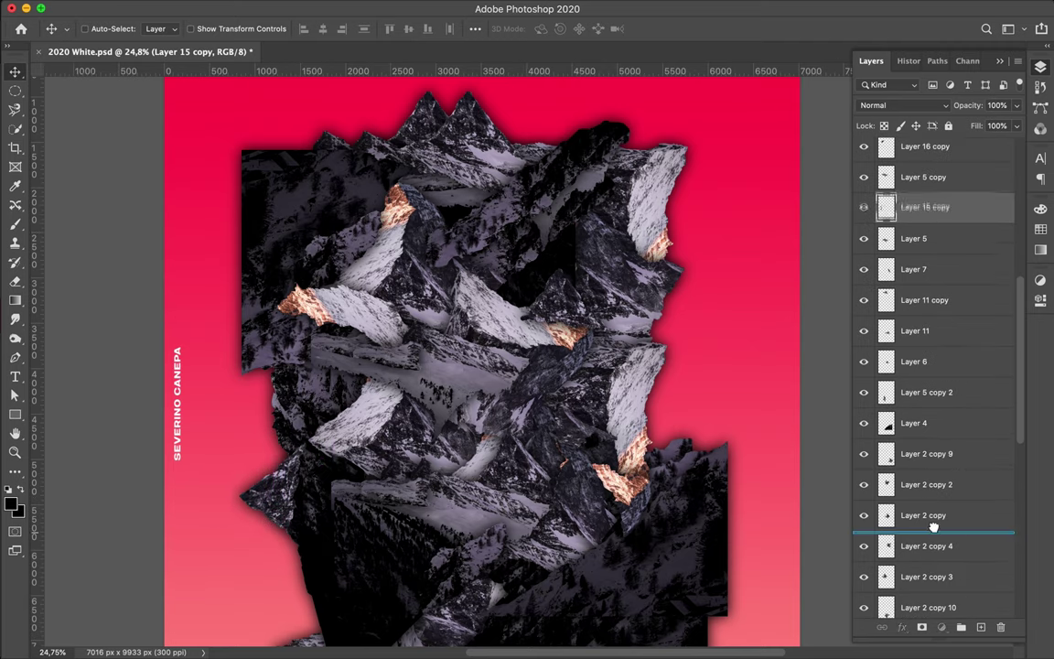
drag(933, 526, 951, 436)
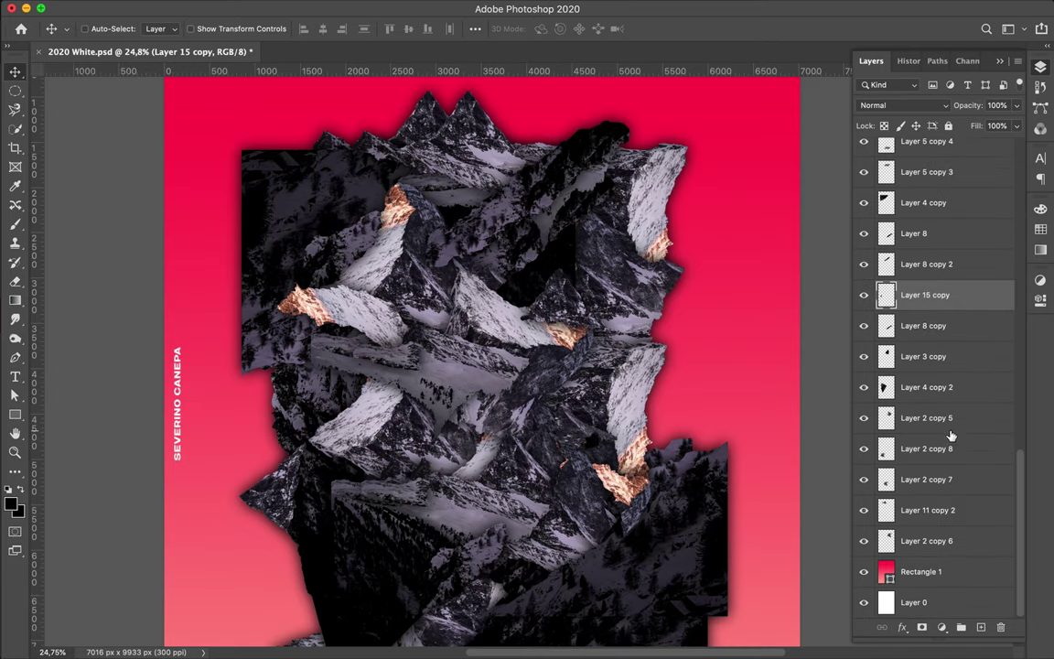
drag(925, 295, 924, 546)
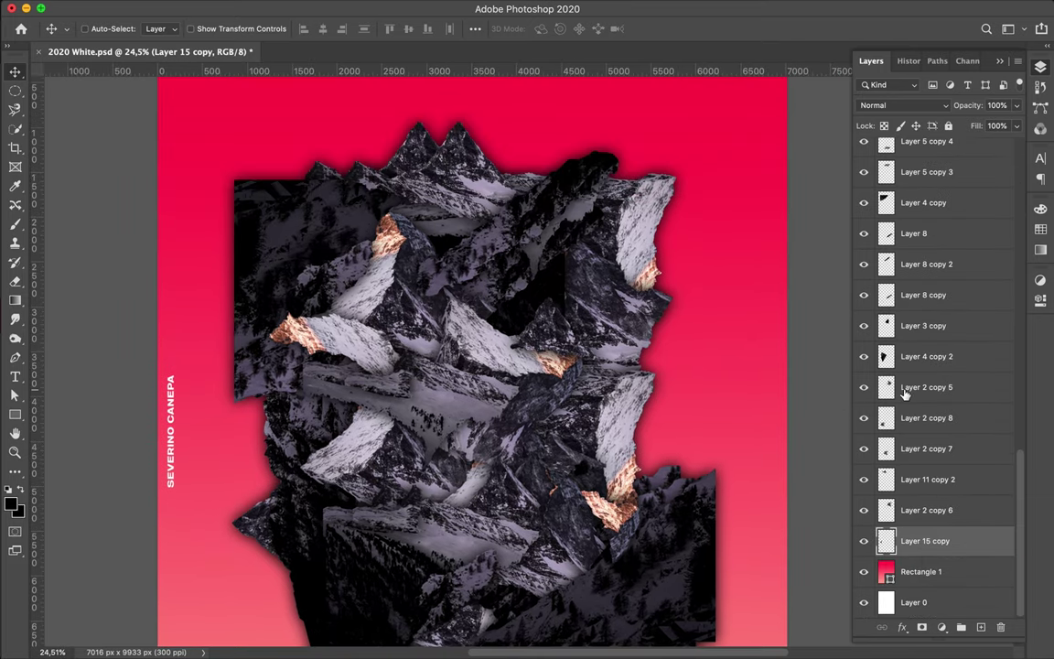
ctrl+click(590, 177)
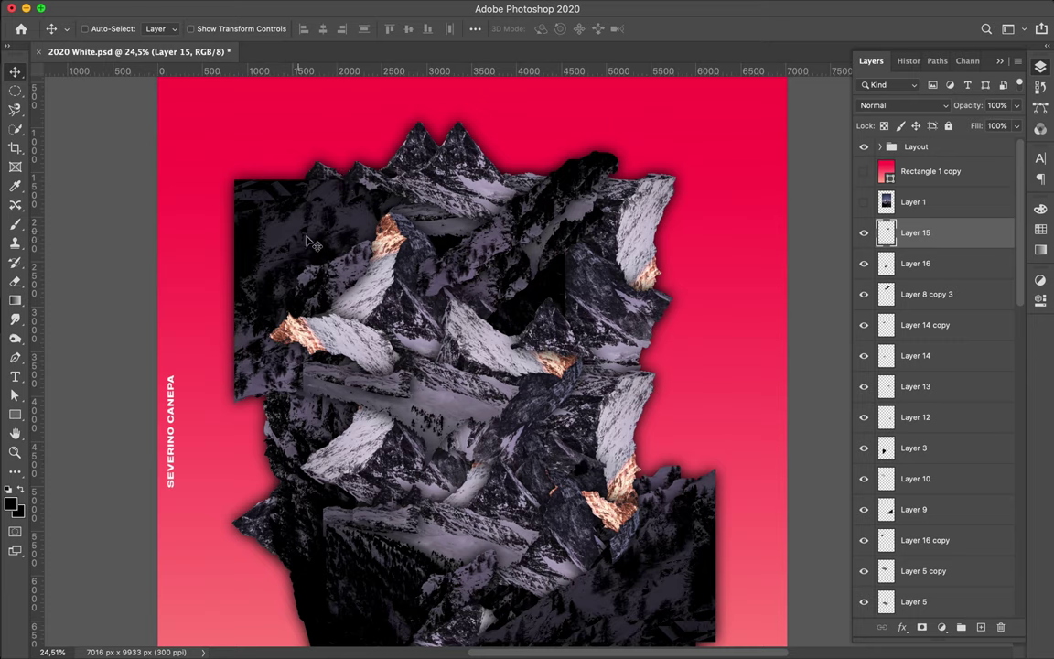
Step: Place a letter A on the upper left of the collage and enlarge it to about 735%
key(t)
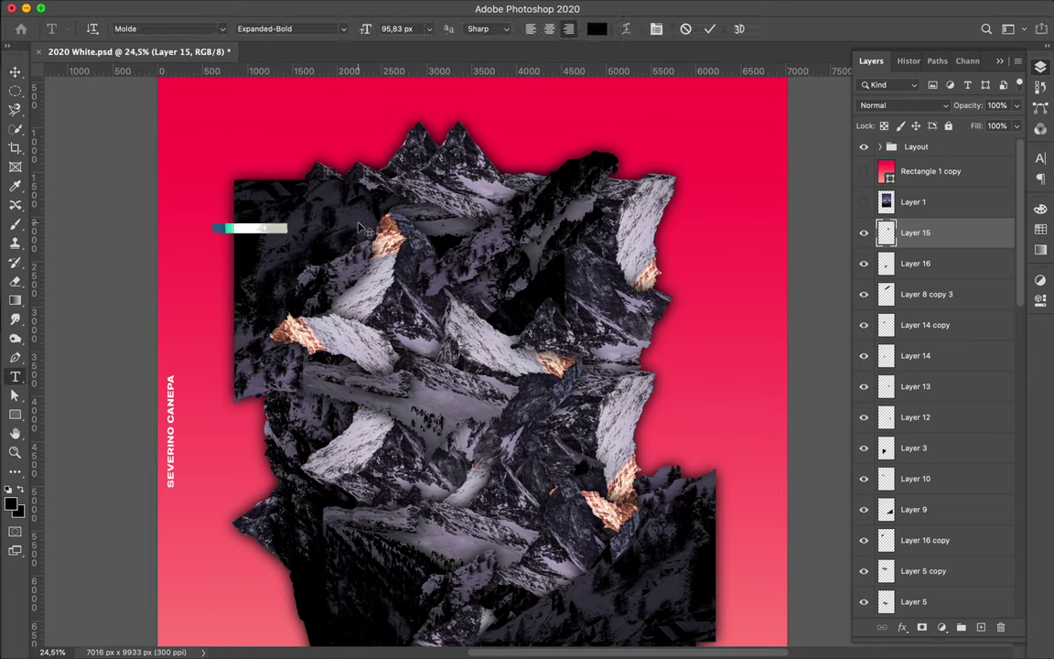
click(328, 229)
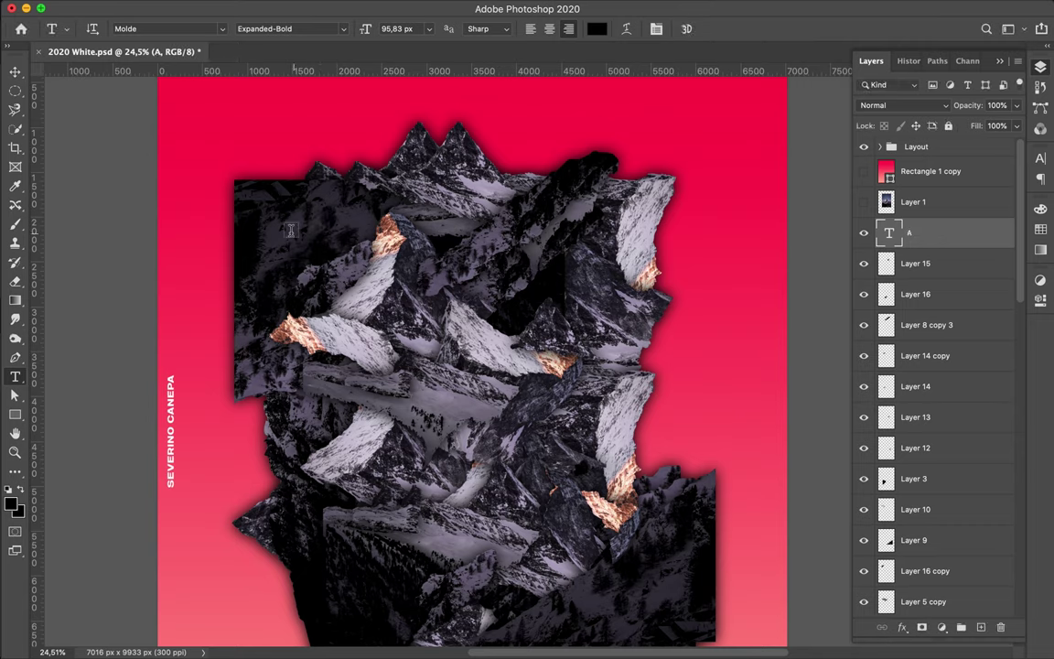
key(ctrl+t)
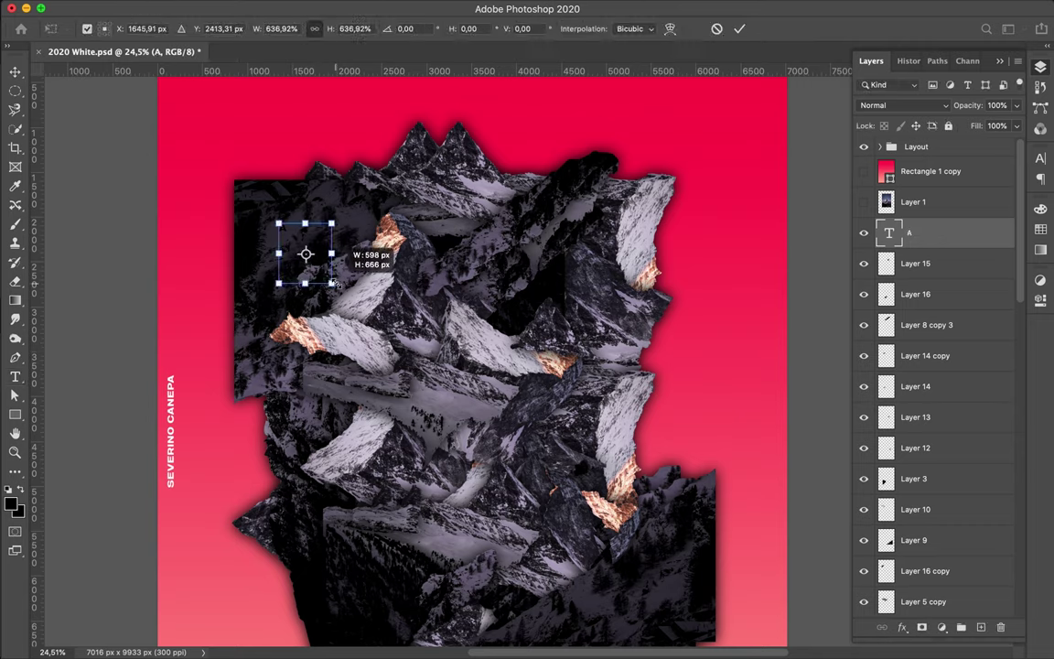
key(Return)
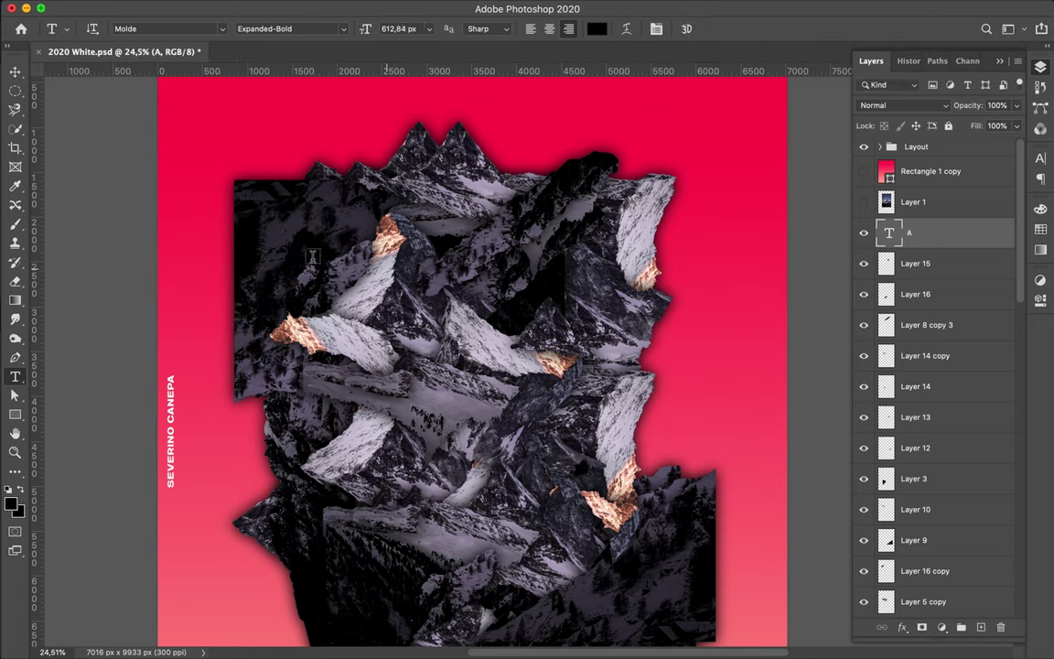
key(v)
key(ctrl+t)
drag(334, 271, 350, 286)
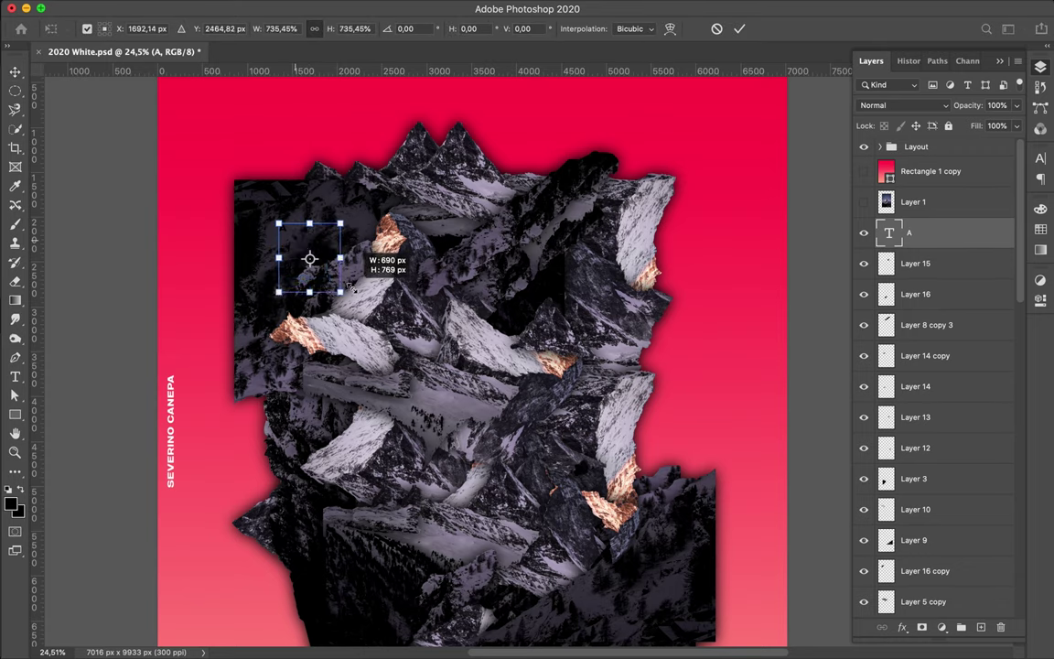
key(Return)
Step: Colour the A off-white #faf2f2 and move it up toward the top peaks
click(1040, 157)
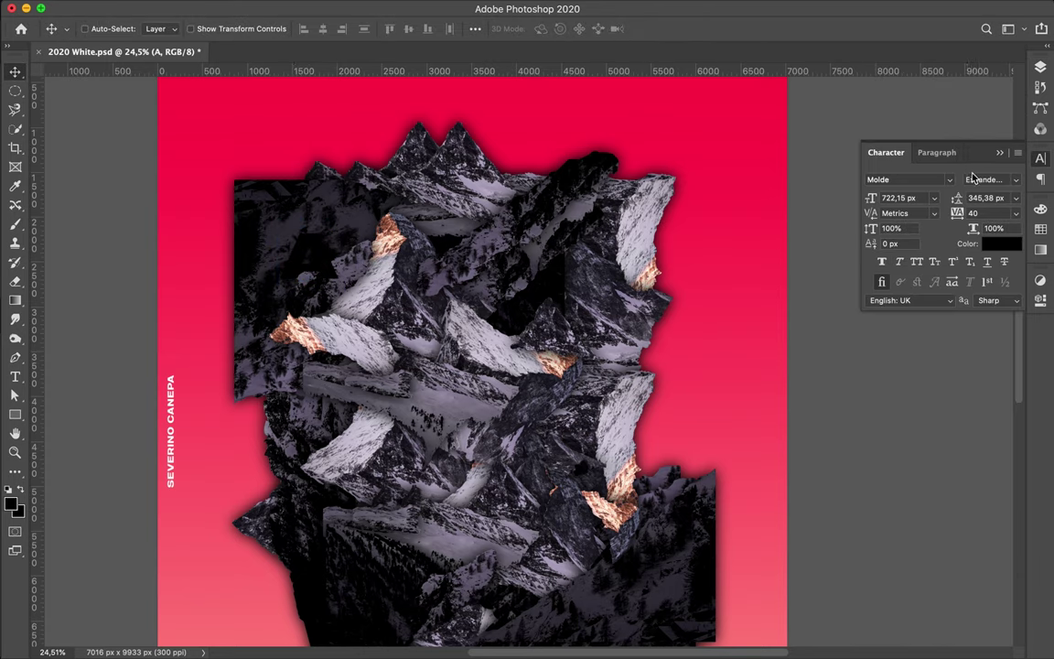
click(1002, 242)
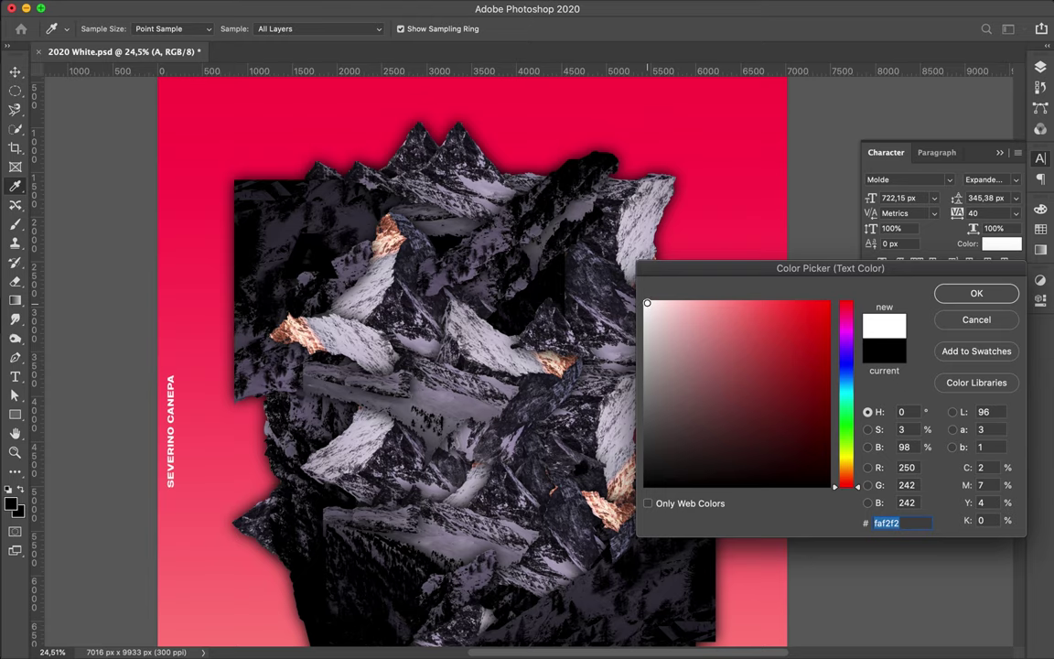
click(977, 294)
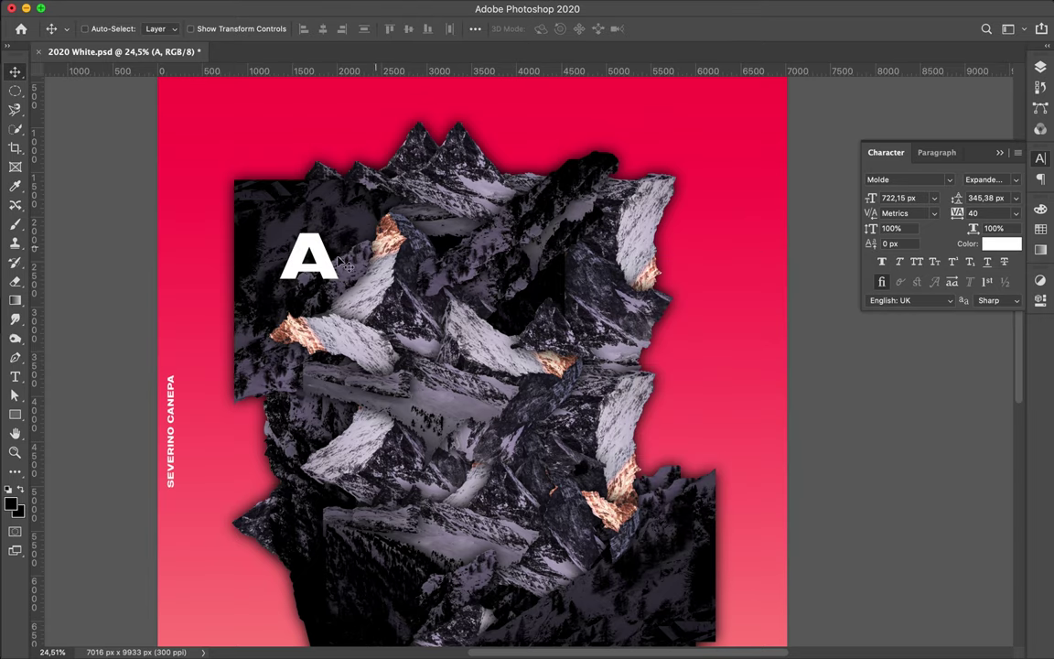
drag(313, 247, 352, 174)
Step: Move the A layer below Layer 4 copy 2 so it sits behind mountain fragments
click(1040, 69)
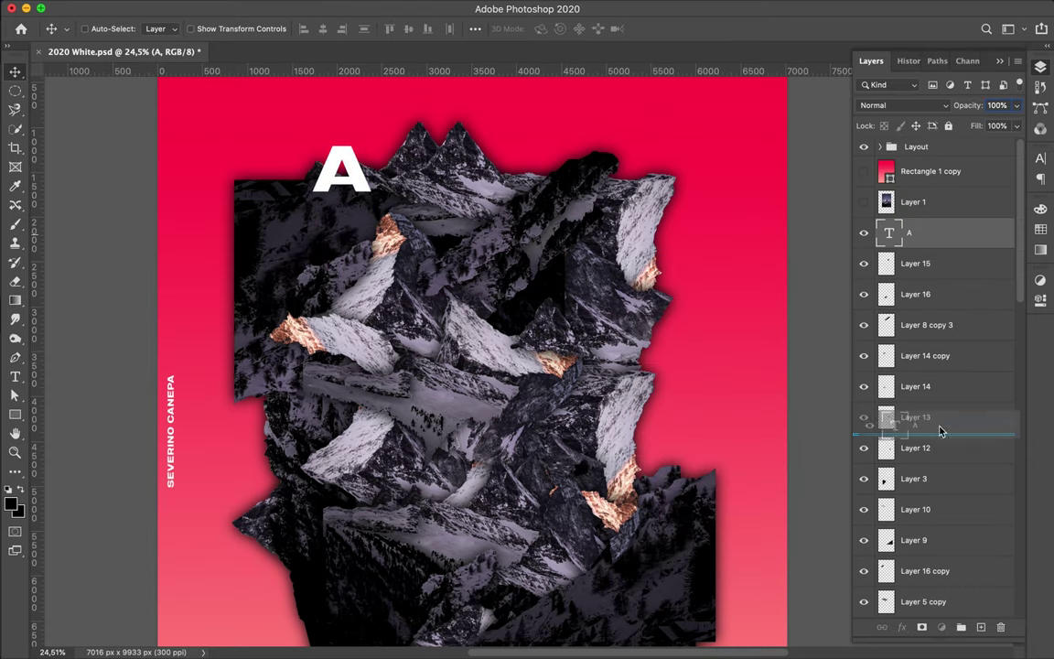
drag(945, 581, 946, 439)
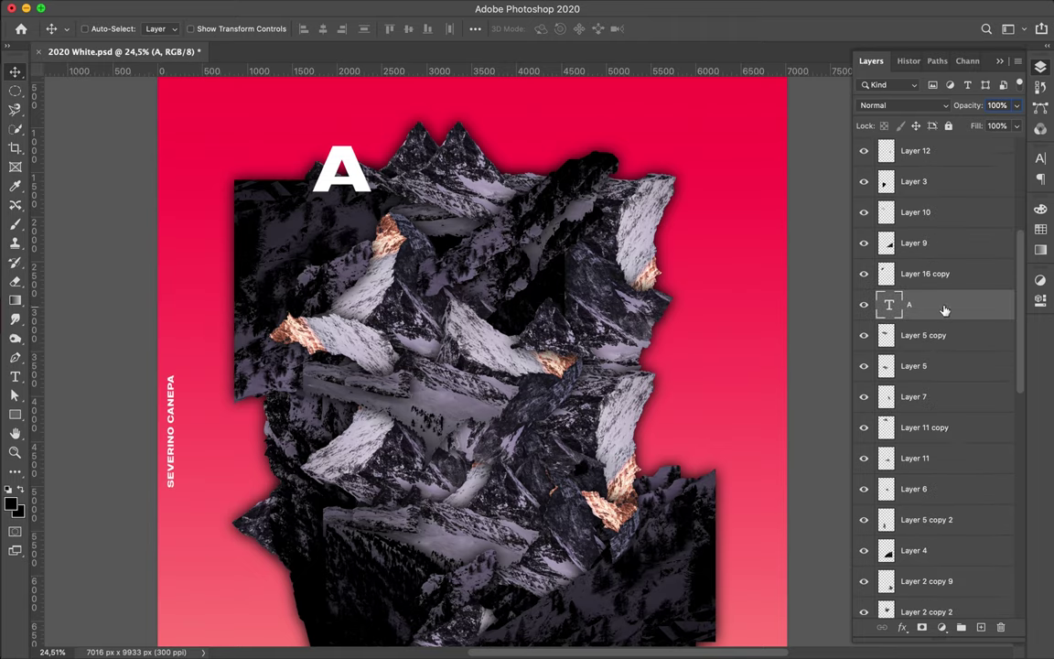
drag(945, 565, 946, 567)
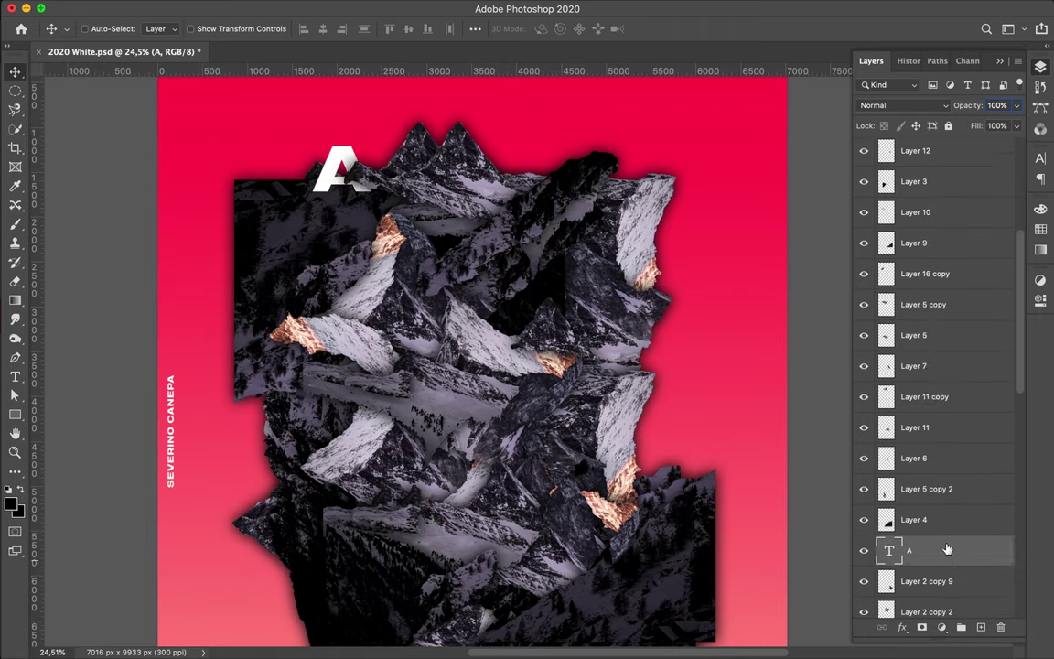
scroll(942, 512, down, 2)
scroll(937, 443, down, 2)
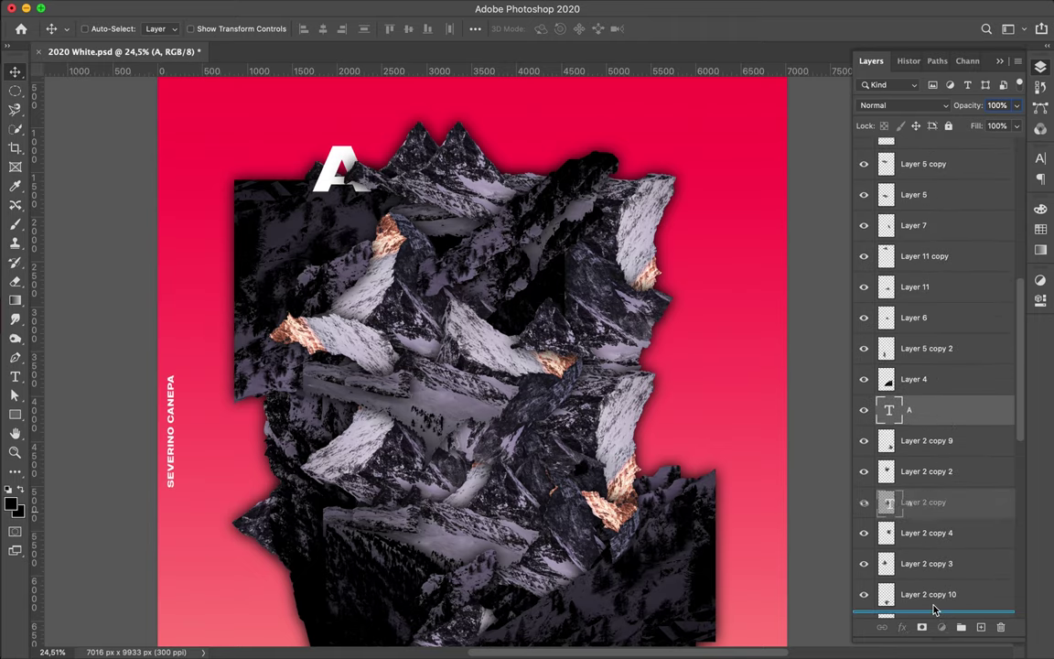
drag(931, 527, 894, 600)
drag(938, 500, 942, 521)
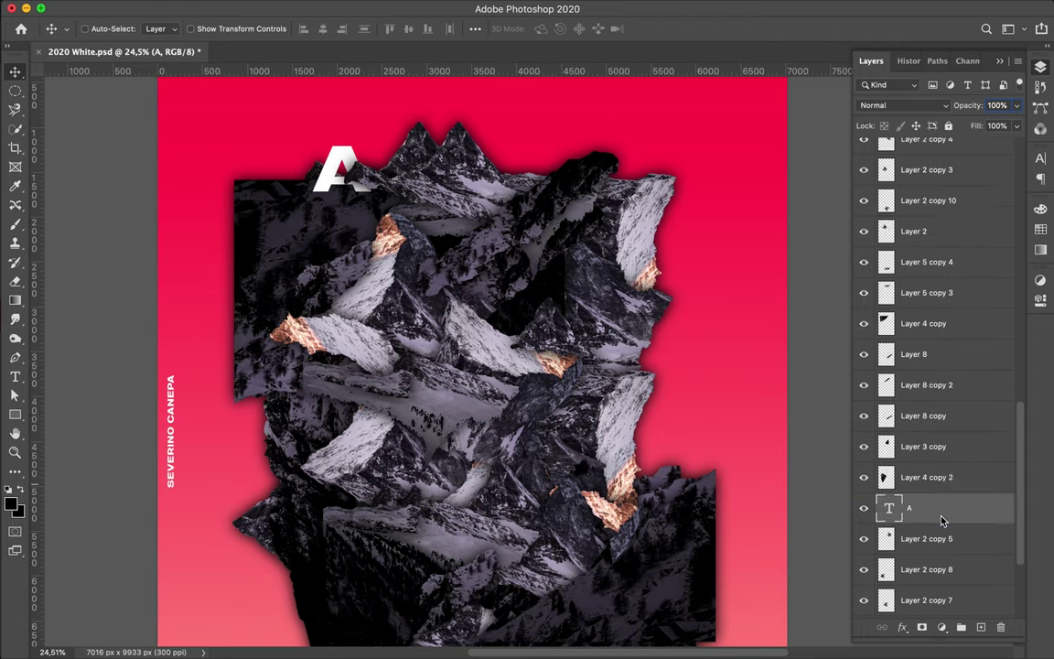
Step: Shift the A right, duplicate it lower onto the mountains, and raise the copy above Layer 2
drag(357, 139, 387, 145)
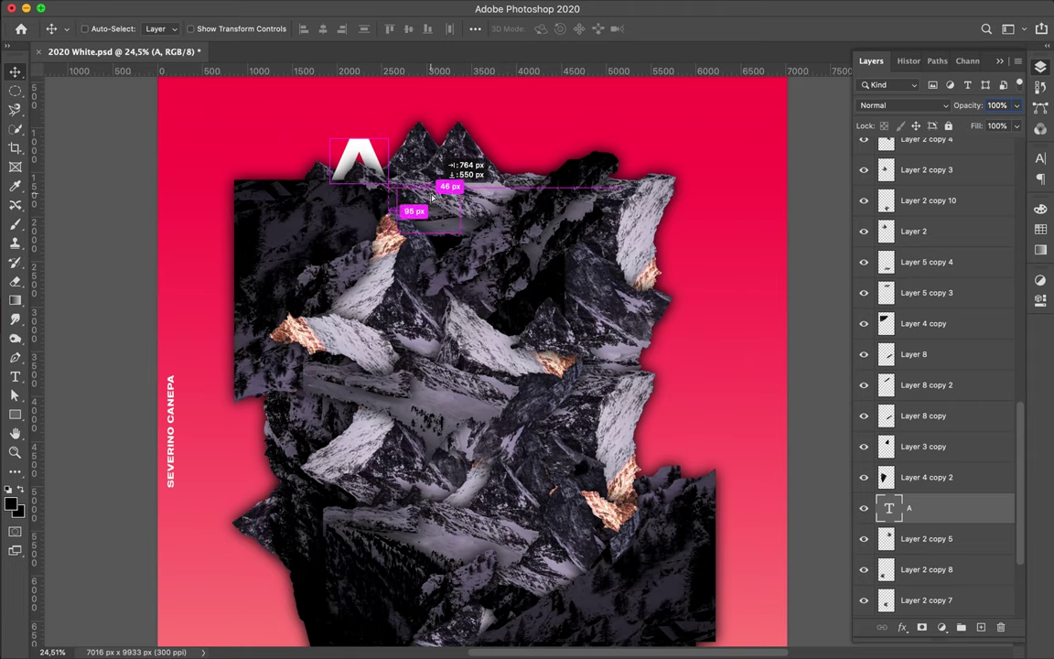
drag(434, 197, 435, 198)
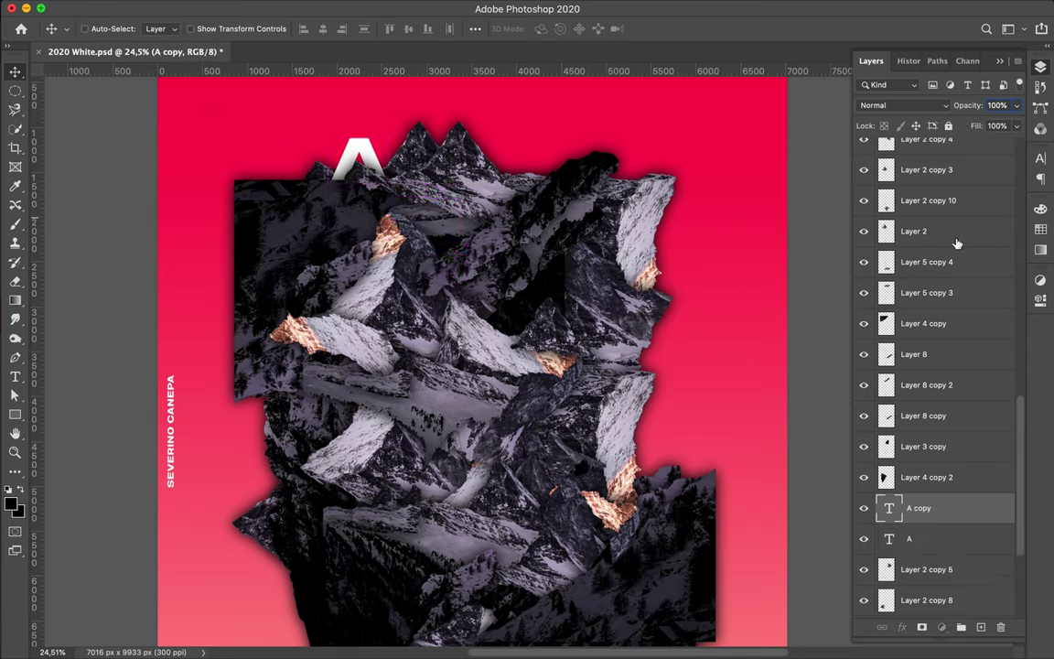
drag(956, 243, 952, 220)
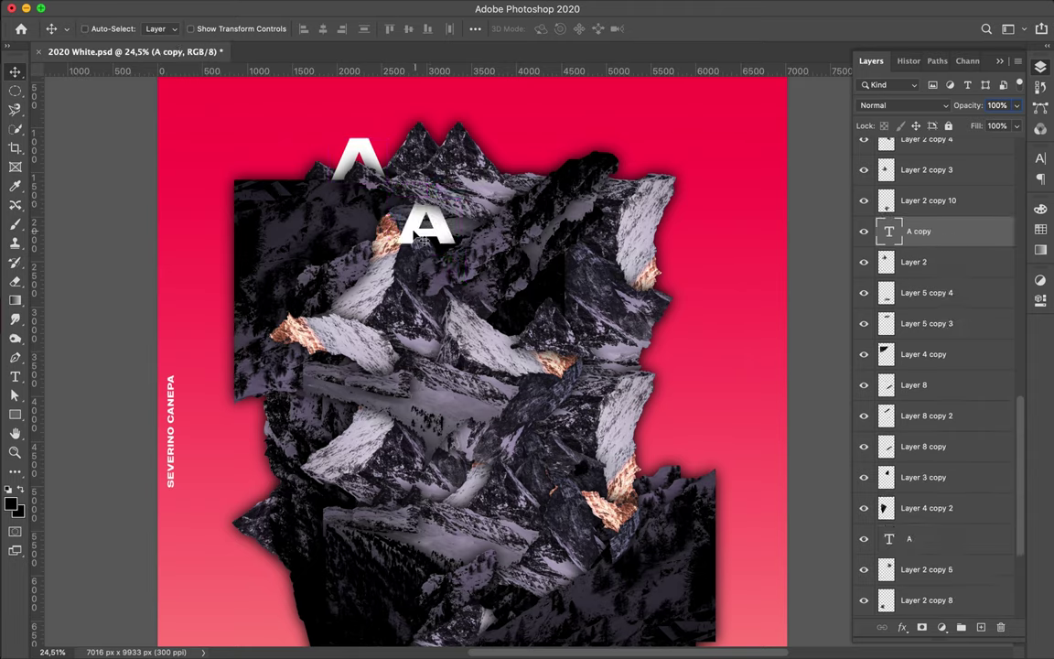
key(t)
text(L)
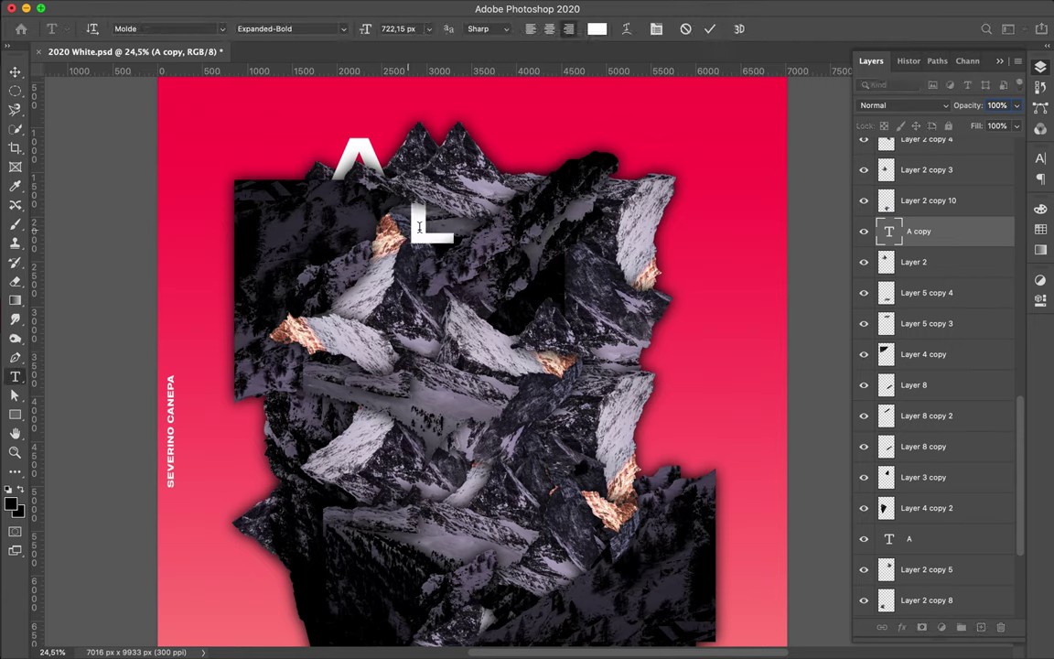
Step: Commit the letter L, lower its layer, and duplicate it up-right with the copy raised above fragments
key(ctrl+Return)
key(v)
mouse_move(960, 231)
mouse_down()
mouse_move(952, 470)
mouse_move(922, 278)
mouse_up()
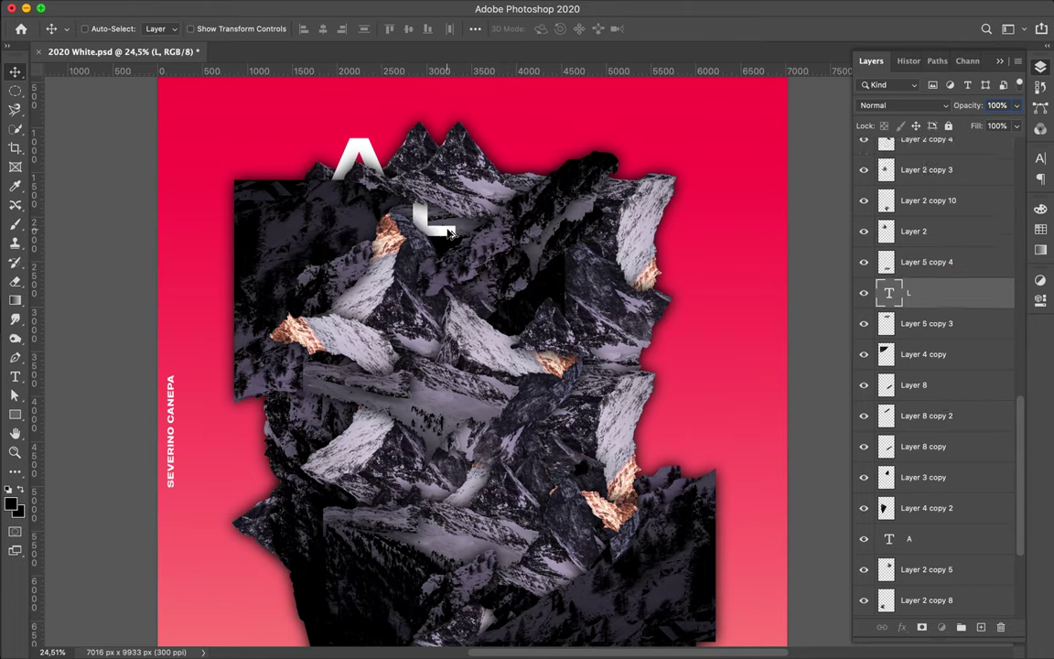
drag(448, 233, 499, 178)
drag(924, 293, 943, 227)
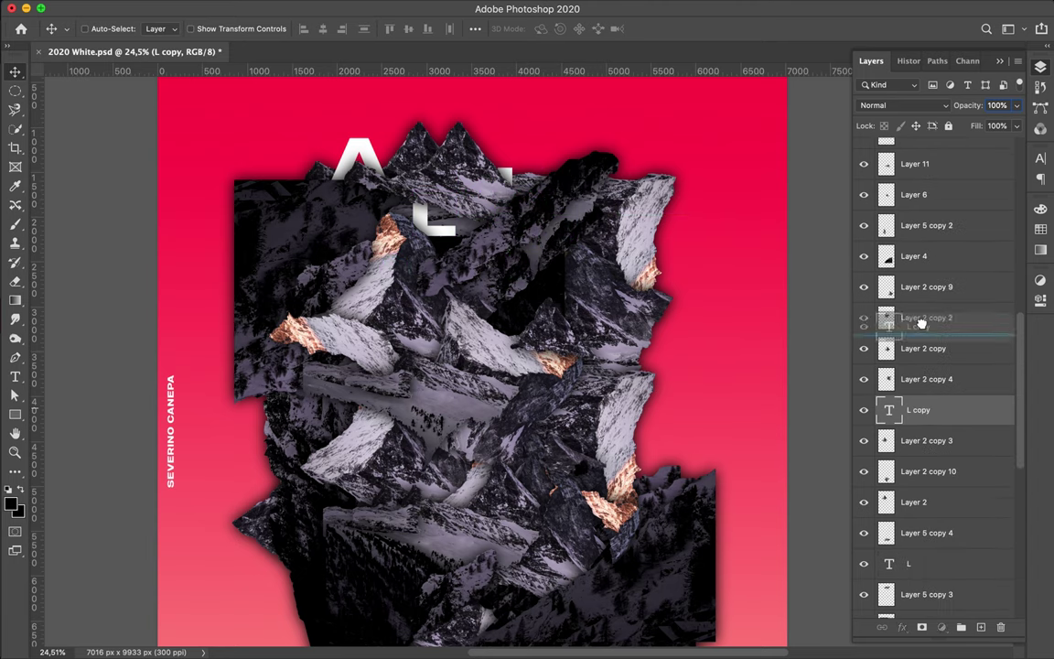
drag(928, 169, 922, 315)
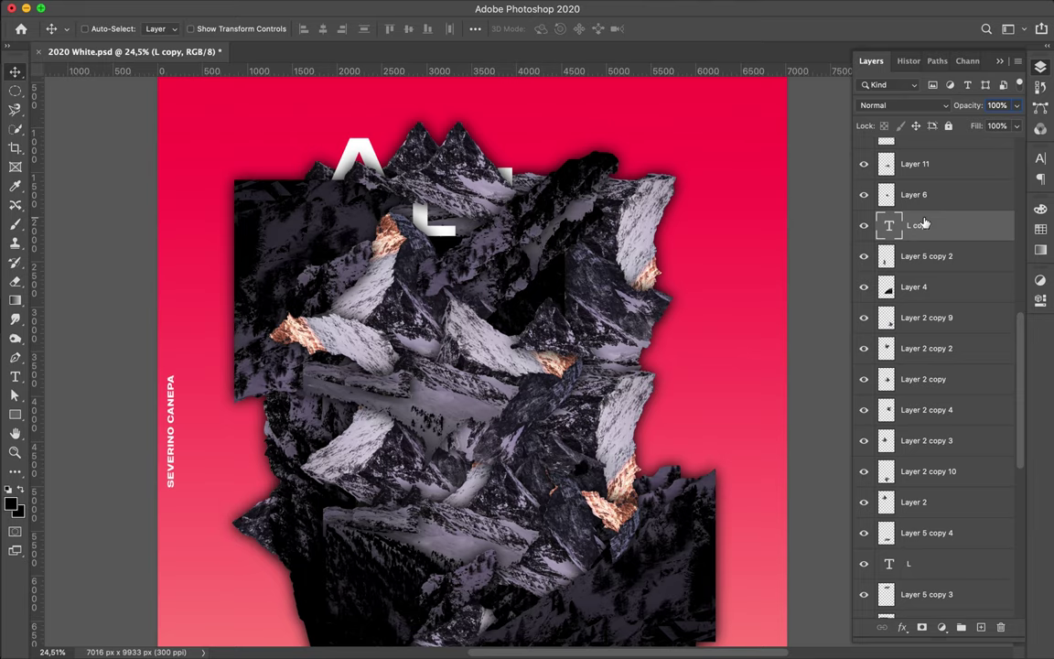
drag(924, 235, 925, 259)
Step: Retype the L copy as P and move it among the peaks
key(t)
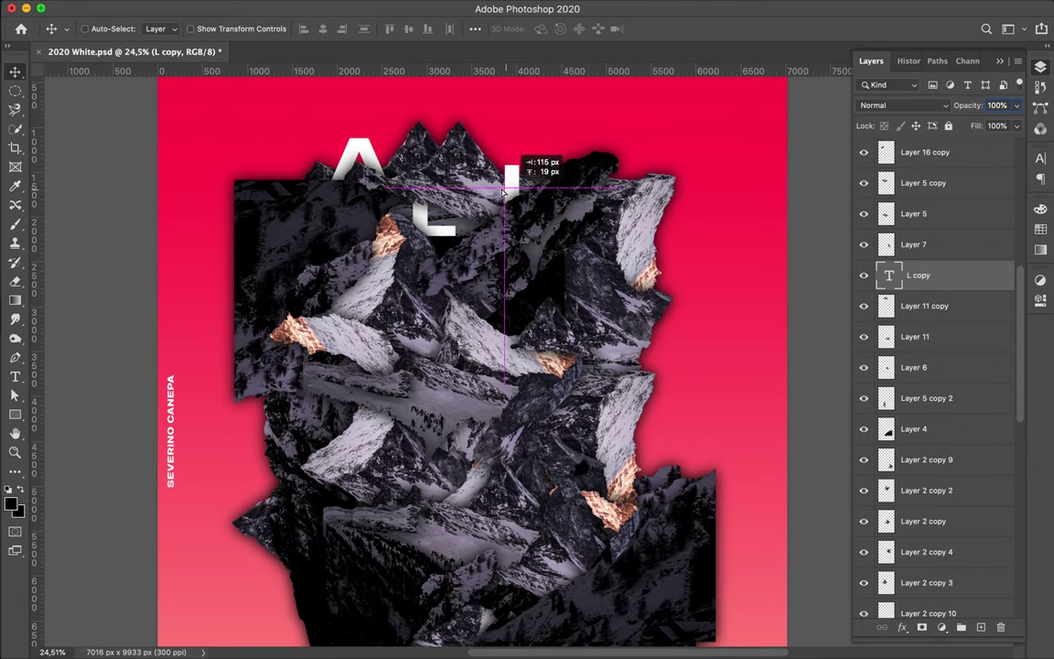
double_click(499, 187)
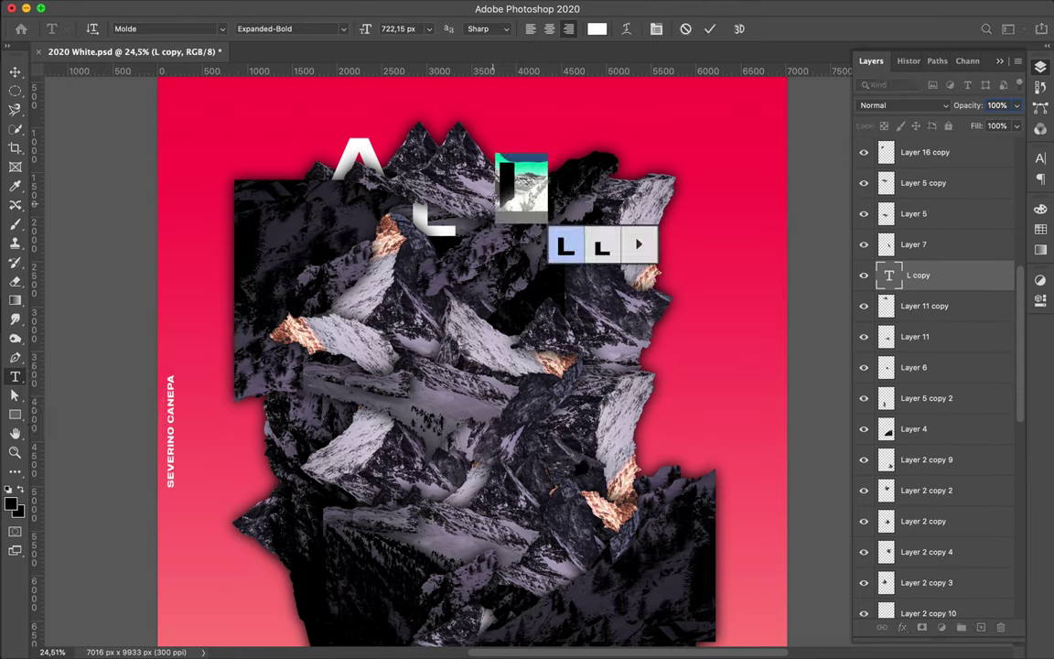
text(P)
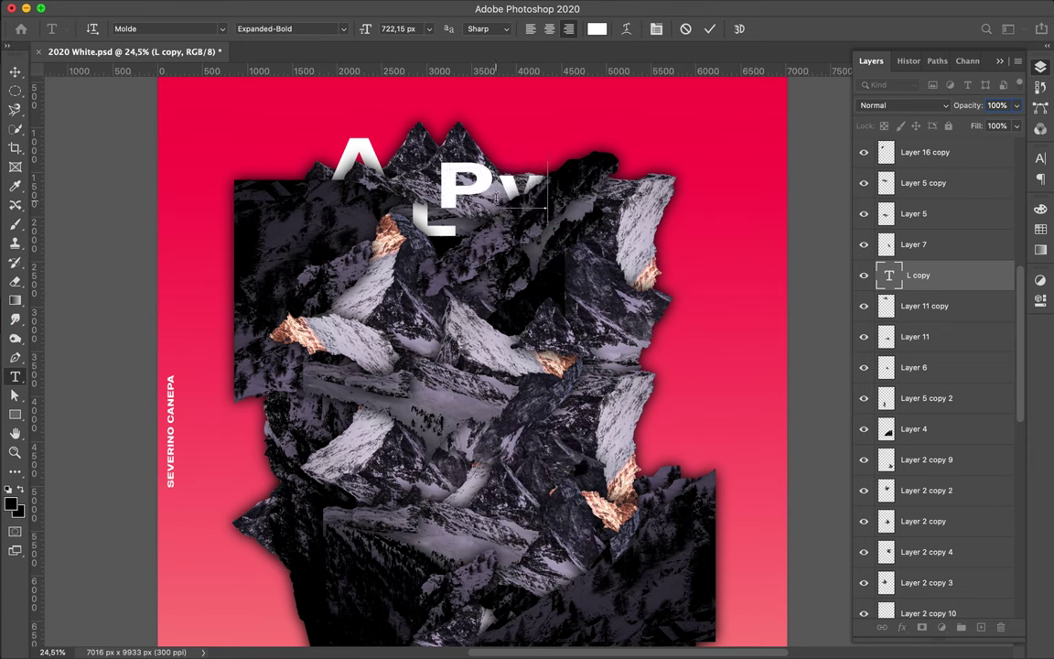
key(ctrl+Return)
key(v)
mouse_move(499, 182)
mouse_down()
mouse_move(510, 186)
mouse_move(338, 294)
mouse_up()
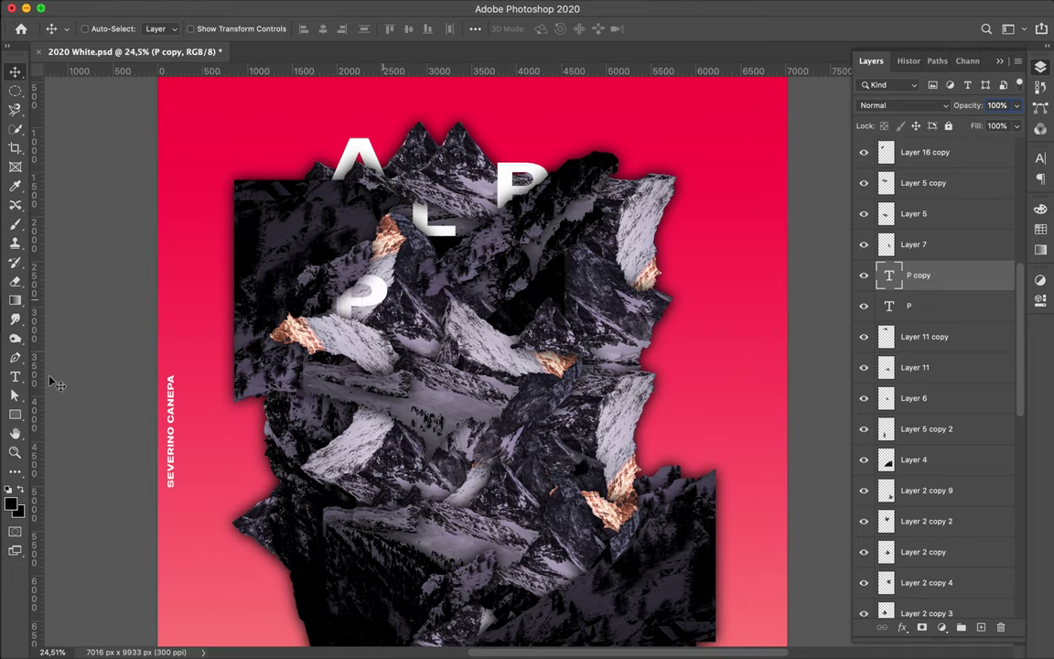
Step: Change the copied P into an I and position it among the rocks
right_click(14, 376)
click(64, 370)
click(378, 292)
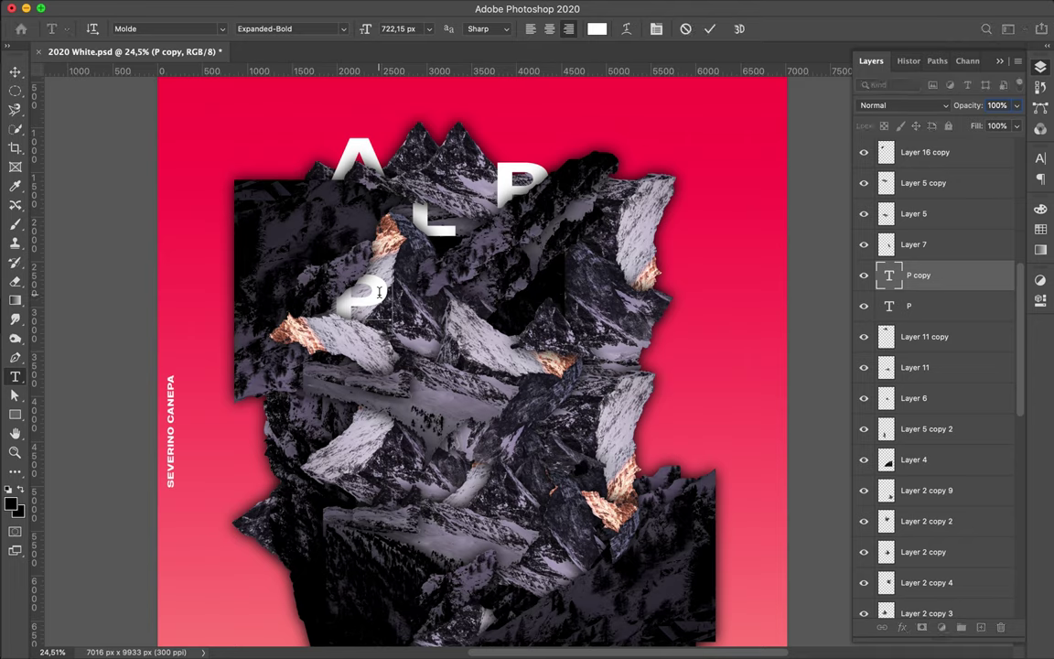
text(I)
key(ctrl+Return)
key(v)
mouse_move(379, 295)
mouse_down()
mouse_move(358, 300)
mouse_move(449, 301)
mouse_up()
key(t)
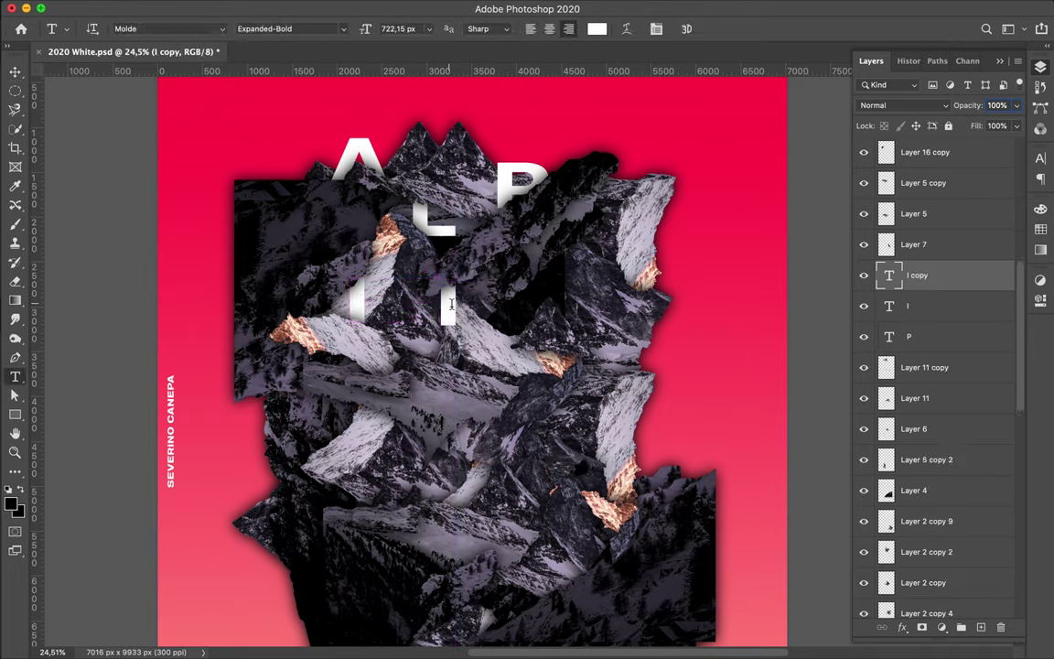
key(v)
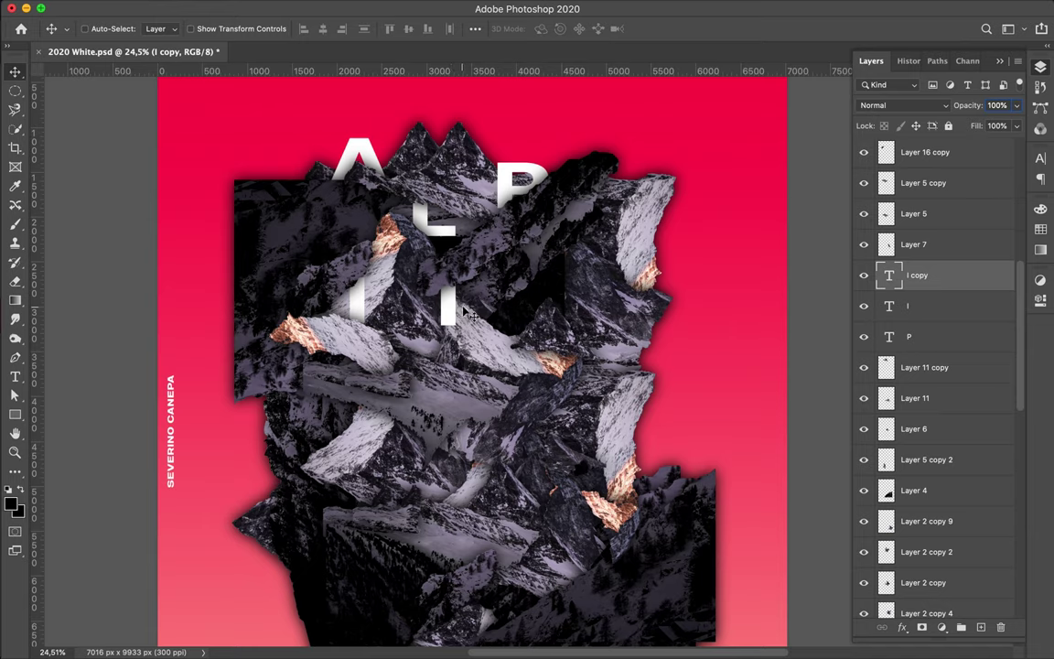
Step: Turn the second I into N and tuck its layer behind the mountain fragments
click(15, 376)
click(82, 370)
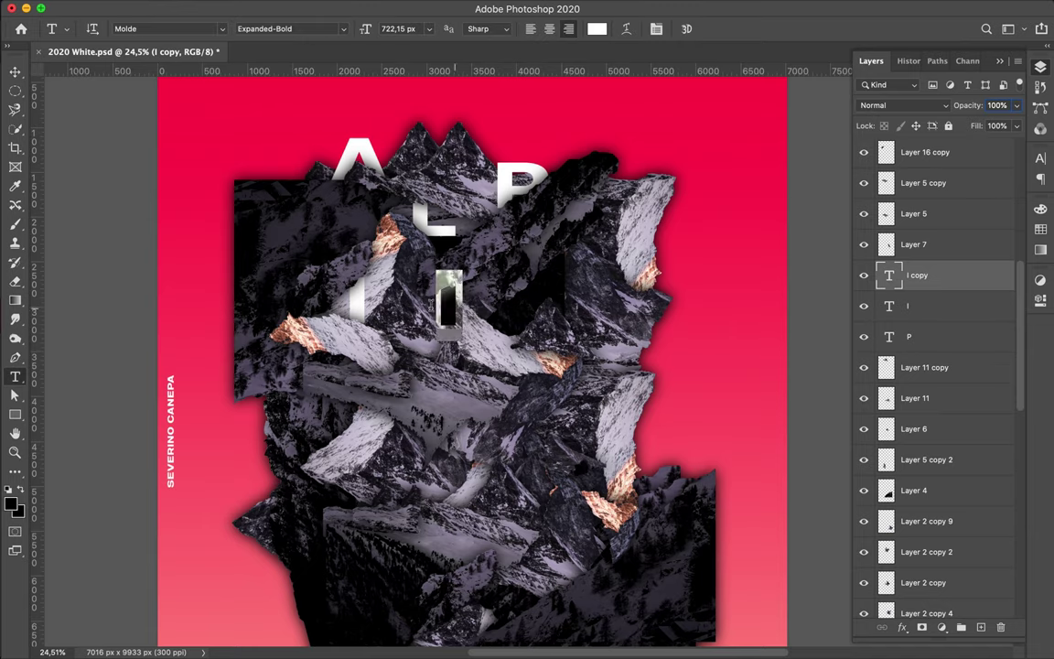
double_click(448, 300)
text(N)
key(ctrl+Return)
key(v)
drag(434, 307, 487, 294)
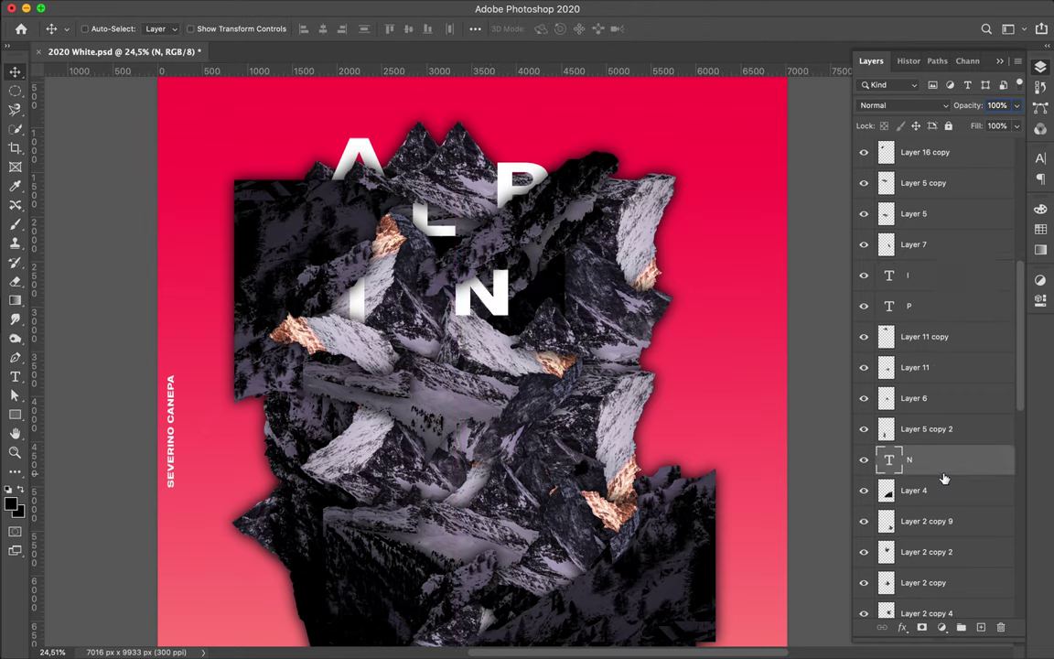
drag(945, 476, 939, 573)
drag(461, 295, 457, 288)
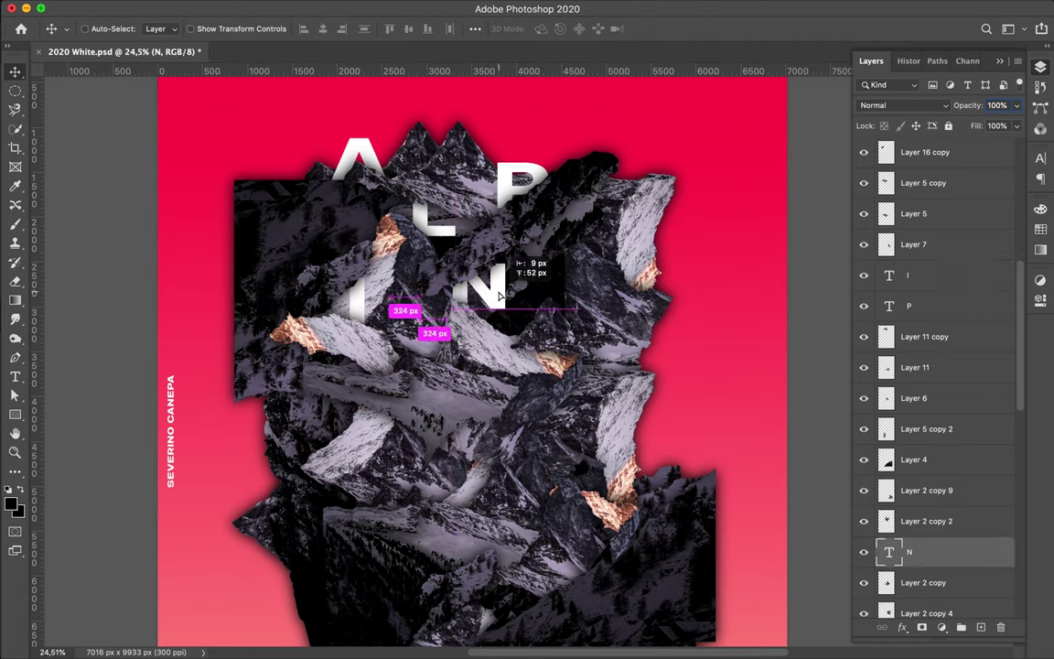
Step: Duplicate the N to its right and retype the copy as E
drag(585, 337, 631, 348)
key(t)
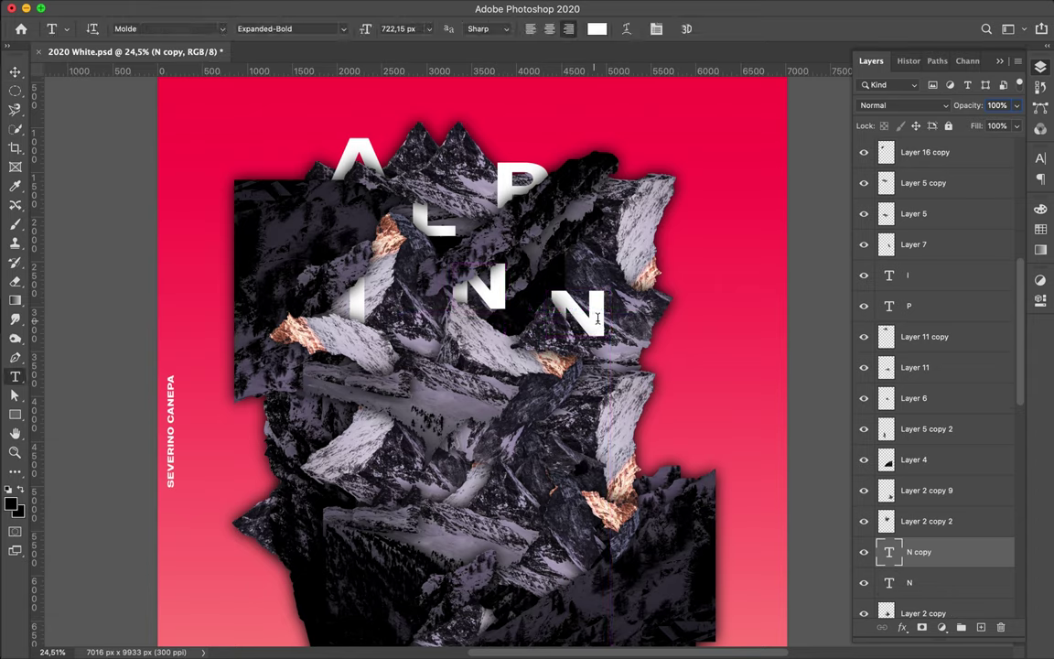
double_click(616, 313)
text(E)
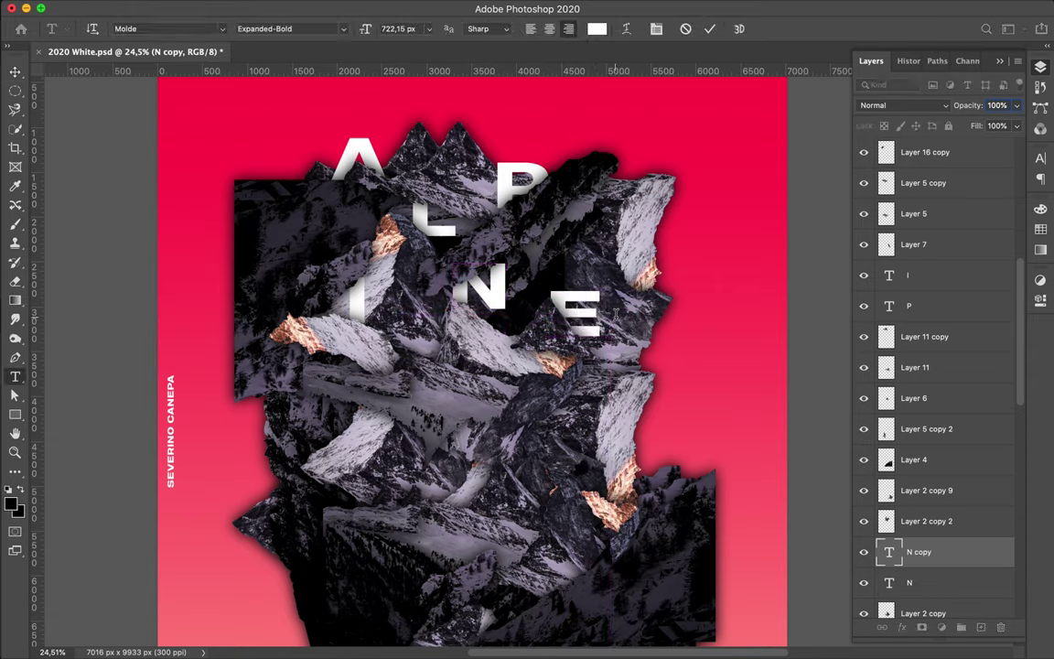
key(Escape)
key(v)
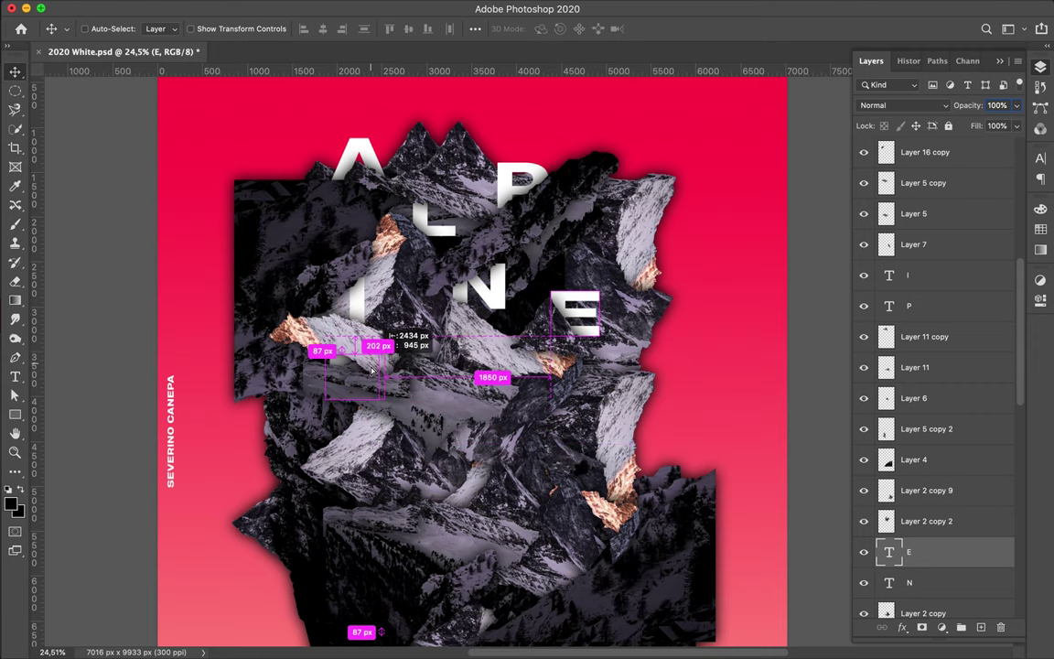
Step: Duplicate the E to the lower left and retype it as R
drag(600, 308, 306, 363)
key(t)
key(v)
right_click(14, 376)
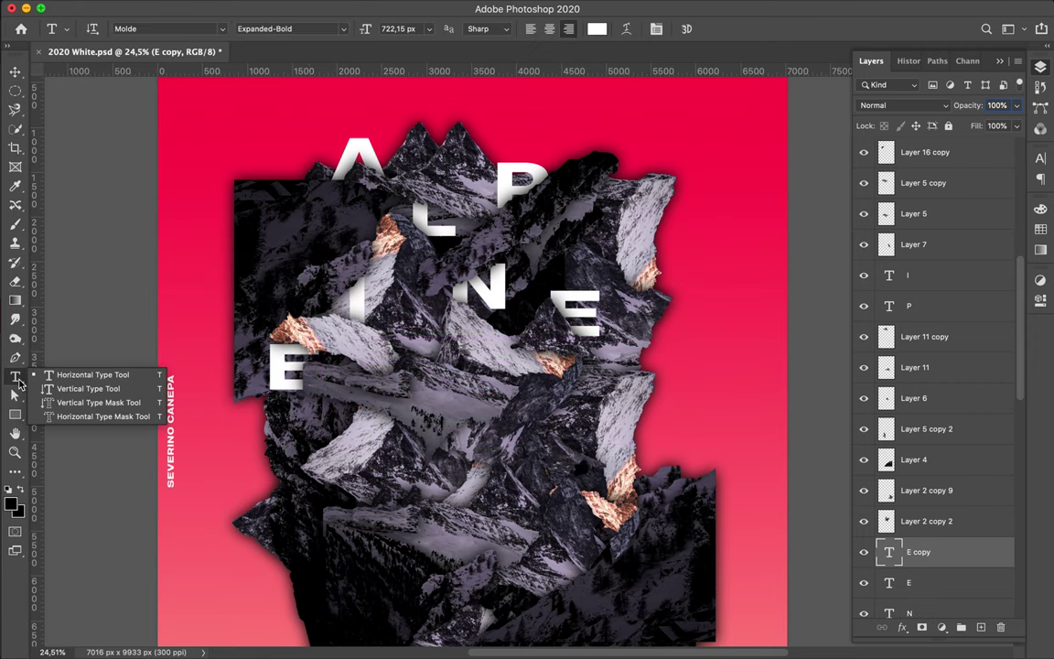
click(91, 369)
click(307, 375)
text(R)
key(Escape)
key(v)
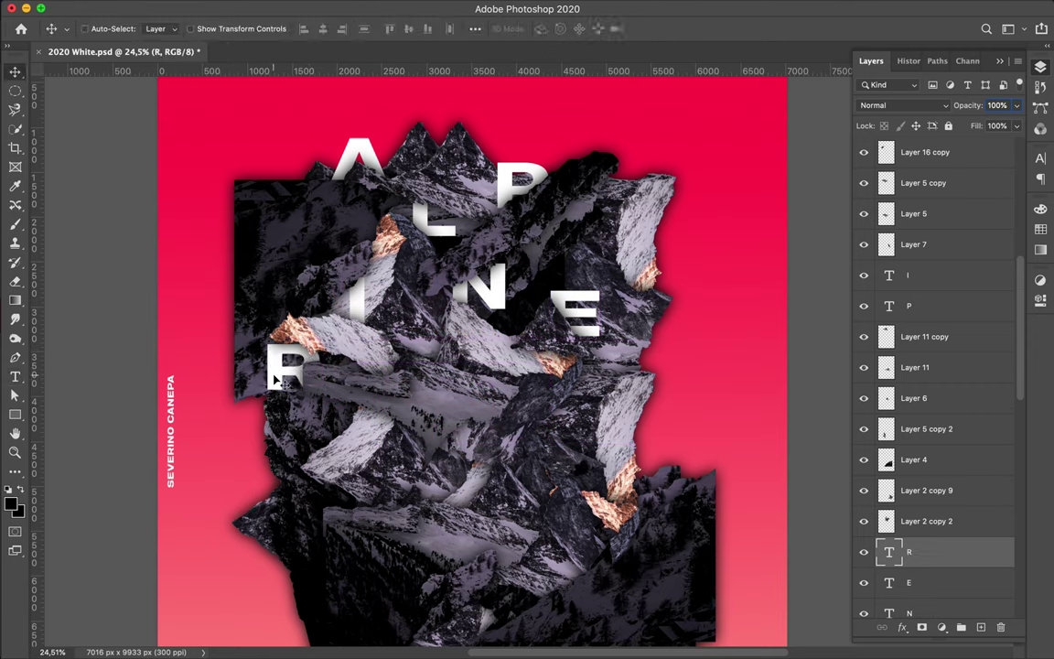
Step: Duplicate the R toward the middle, raise it between Layer 16 copy and Layer 5 copy, and make it O
drag(283, 375, 285, 371)
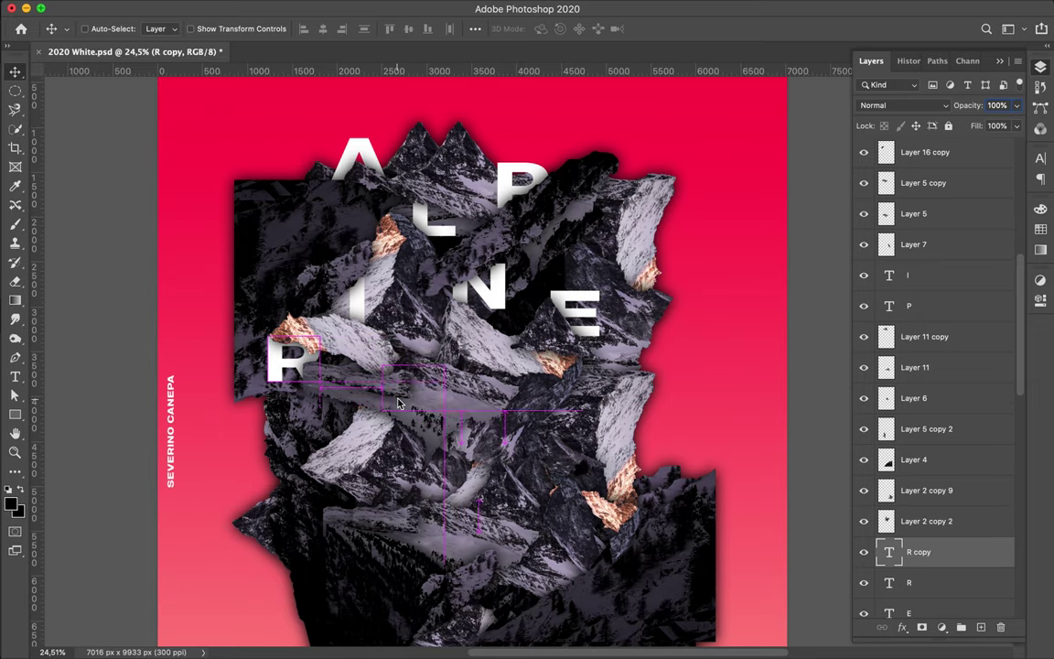
drag(924, 539, 924, 383)
drag(922, 229, 922, 229)
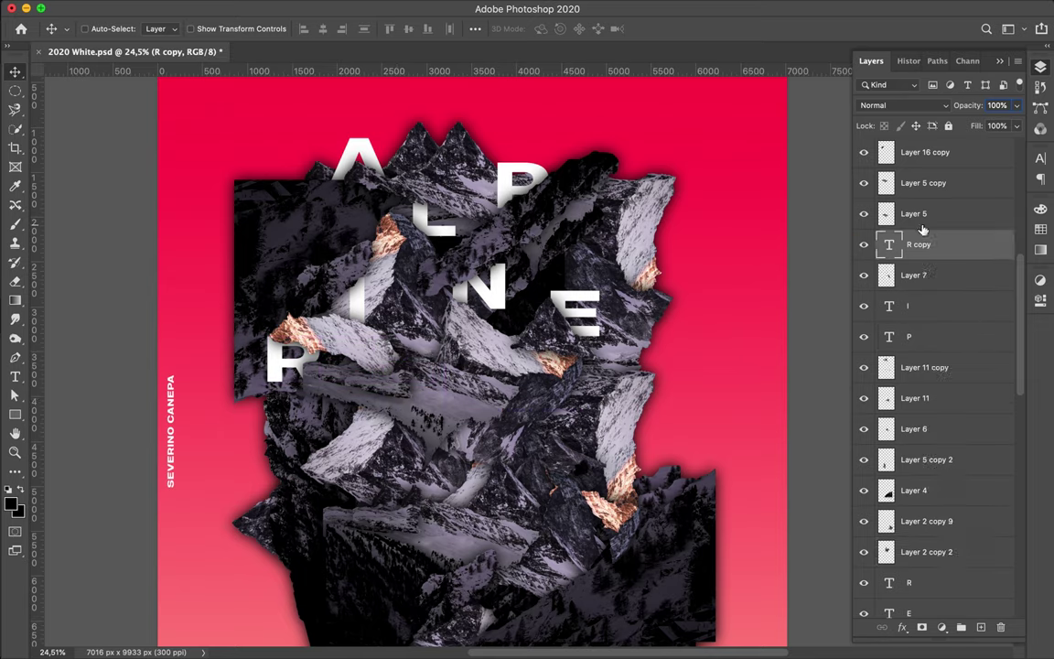
drag(921, 178, 920, 179)
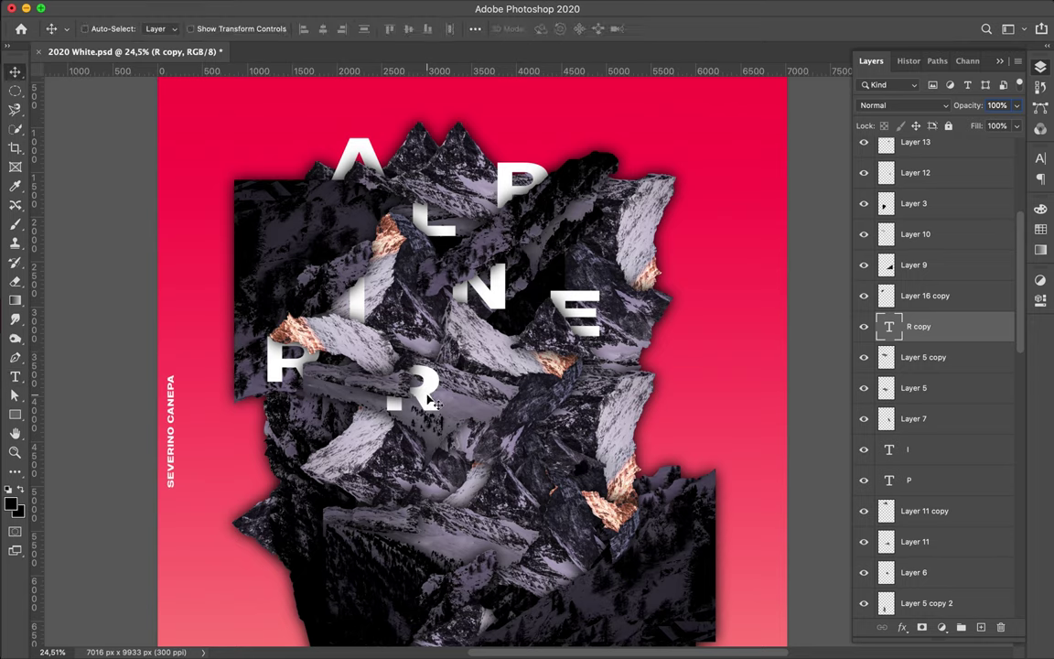
click(15, 376)
double_click(400, 380)
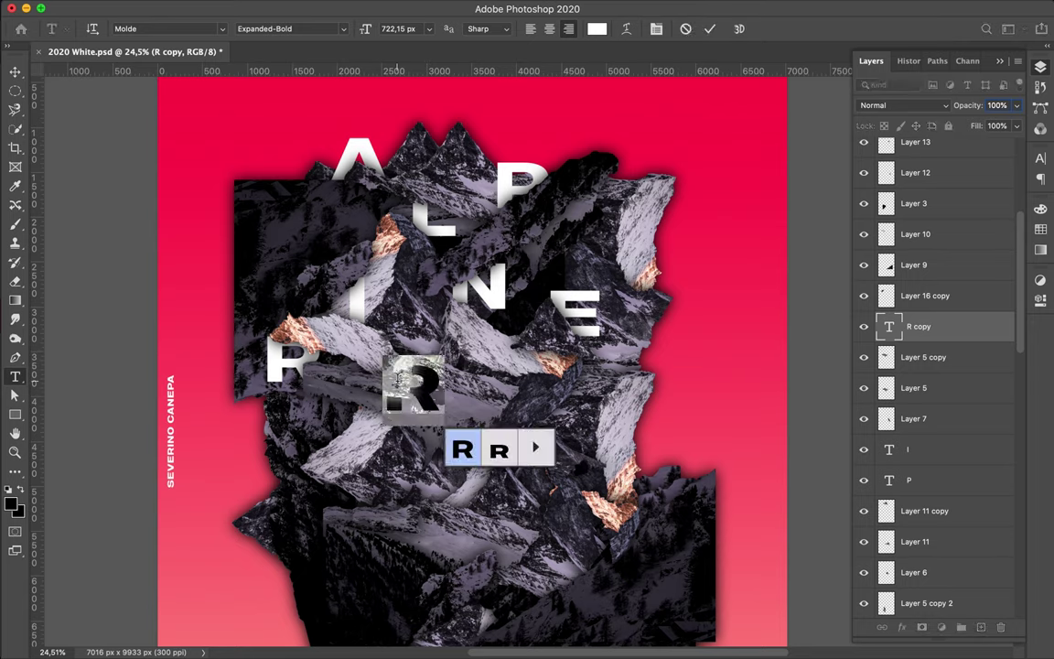
text(O)
key(Escape)
key(v)
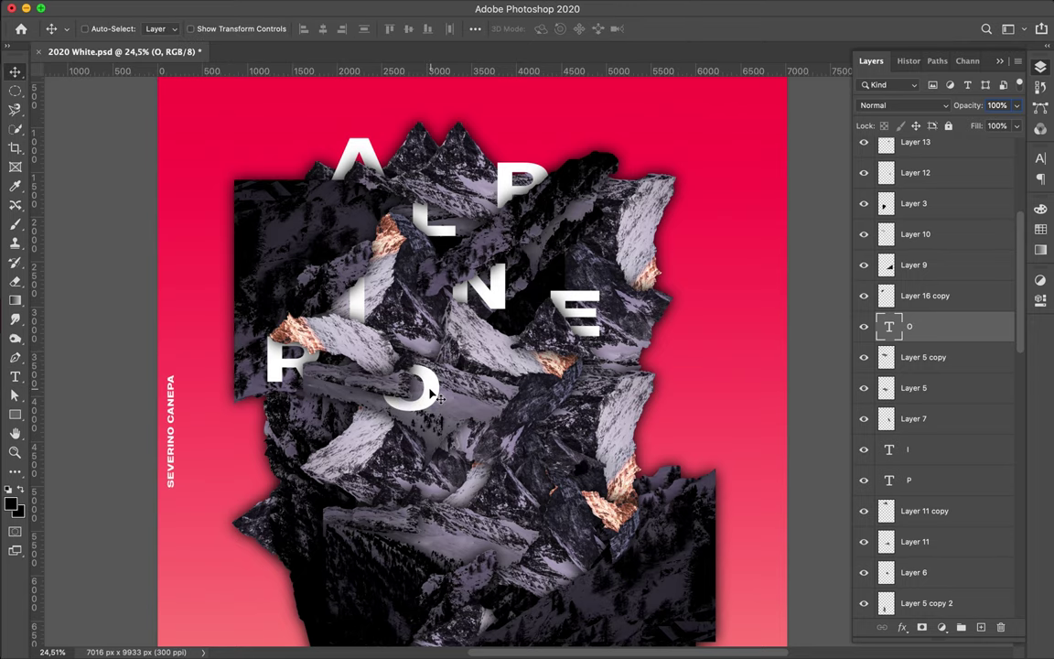
Step: Duplicate the O to its right as a C and move that layer below Layer 11
drag(503, 395, 599, 395)
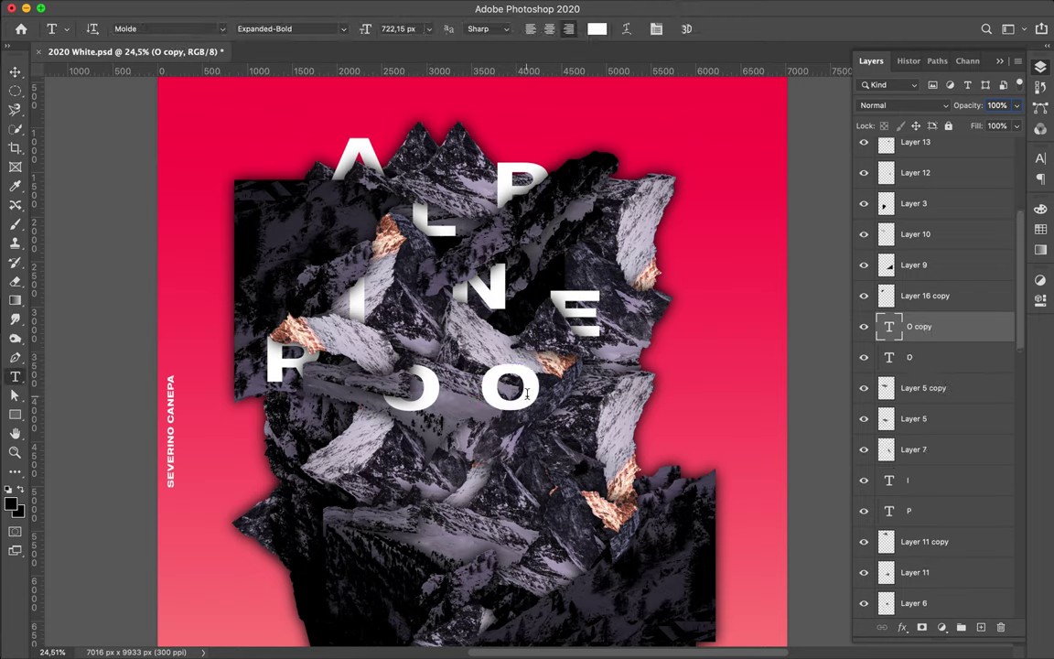
key(t)
click(524, 391)
text(C)
key(Escape)
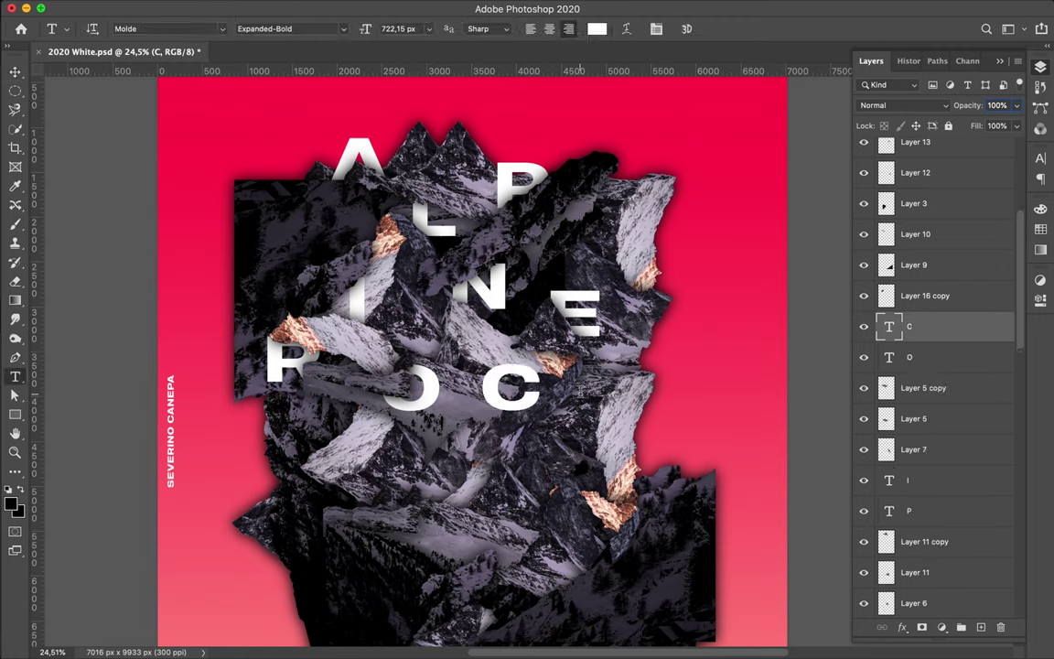
key(v)
drag(919, 326, 924, 576)
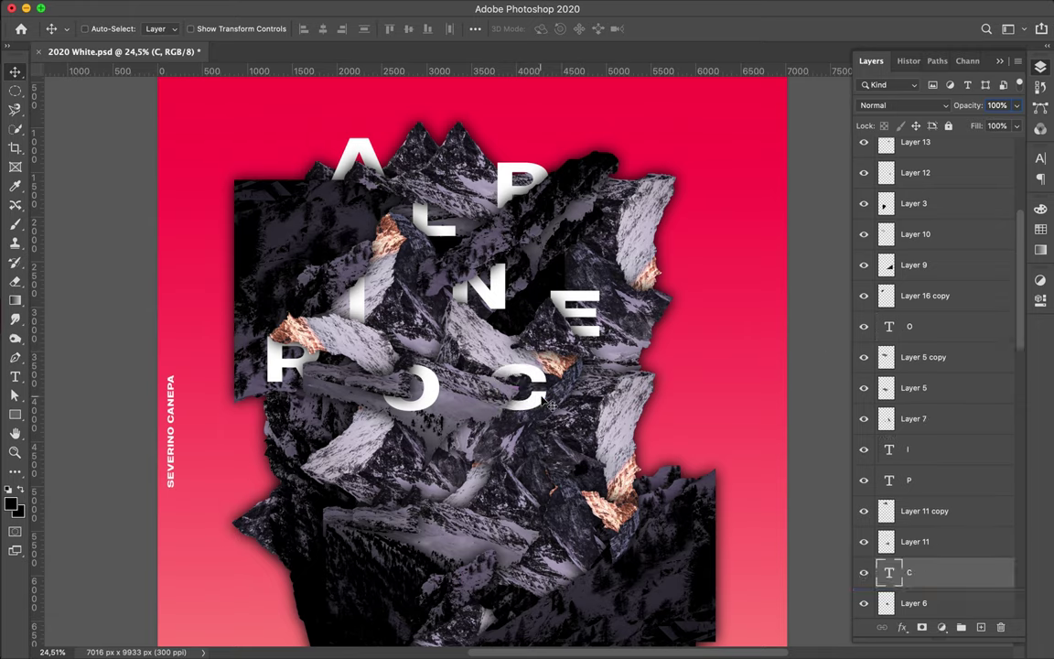
Step: Duplicate the C down and to the right and retype it as K
drag(542, 399, 595, 444)
key(t)
key(v)
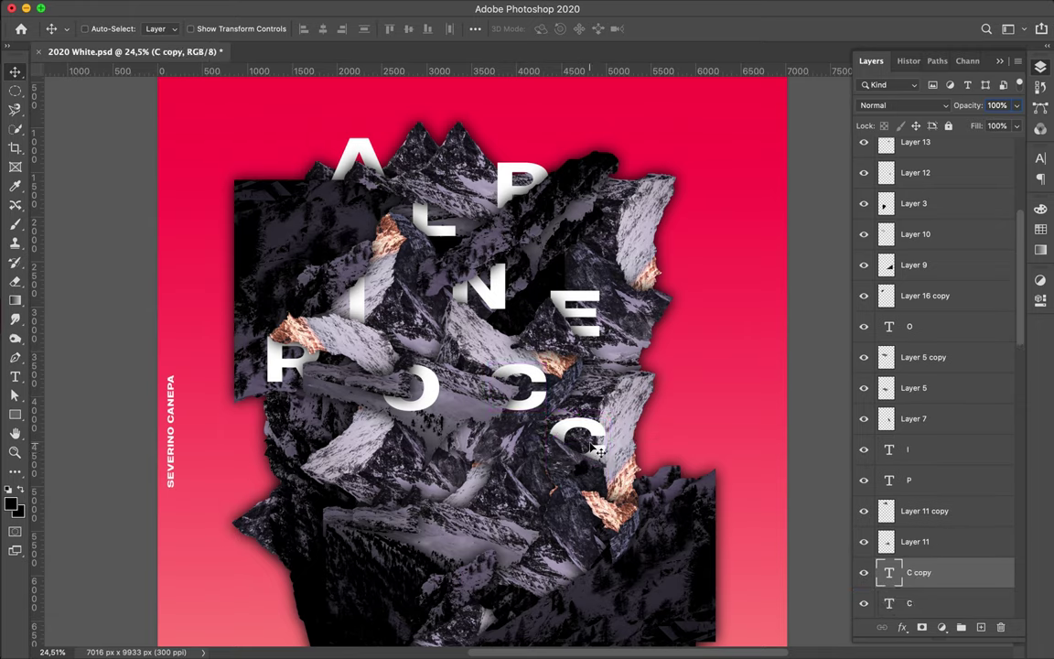
key(t)
double_click(602, 436)
text(K)
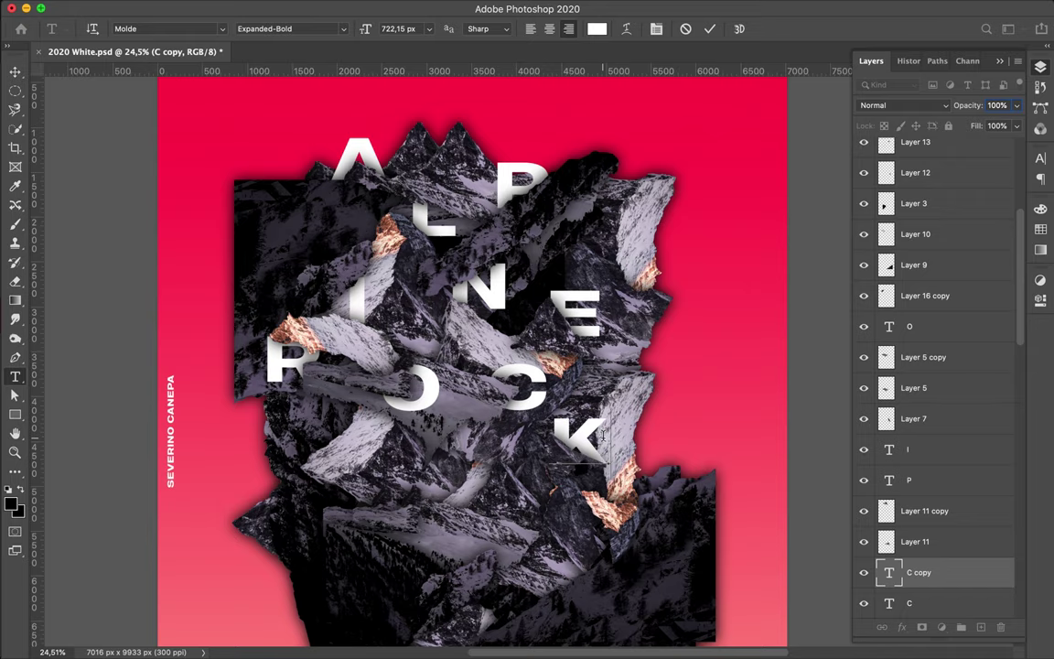
key(Escape)
key(v)
drag(589, 428, 593, 424)
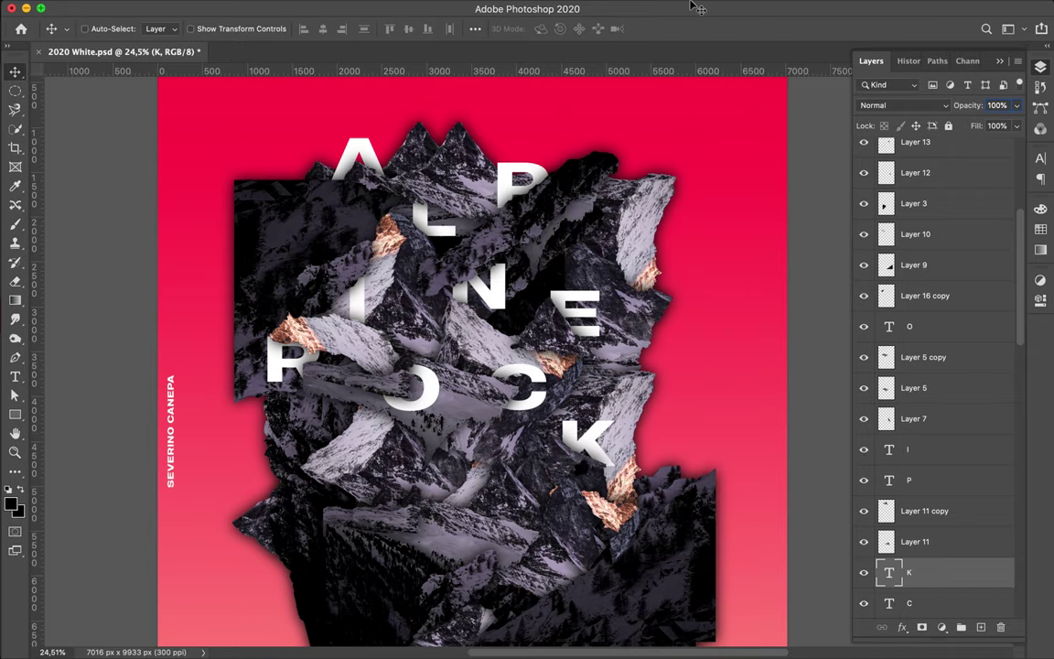
Step: Duplicate the K layer, shift the # right, and make a copy read 1
scroll(602, 378, down, 2)
key(ctrl+j)
drag(915, 574, 915, 235)
key(t)
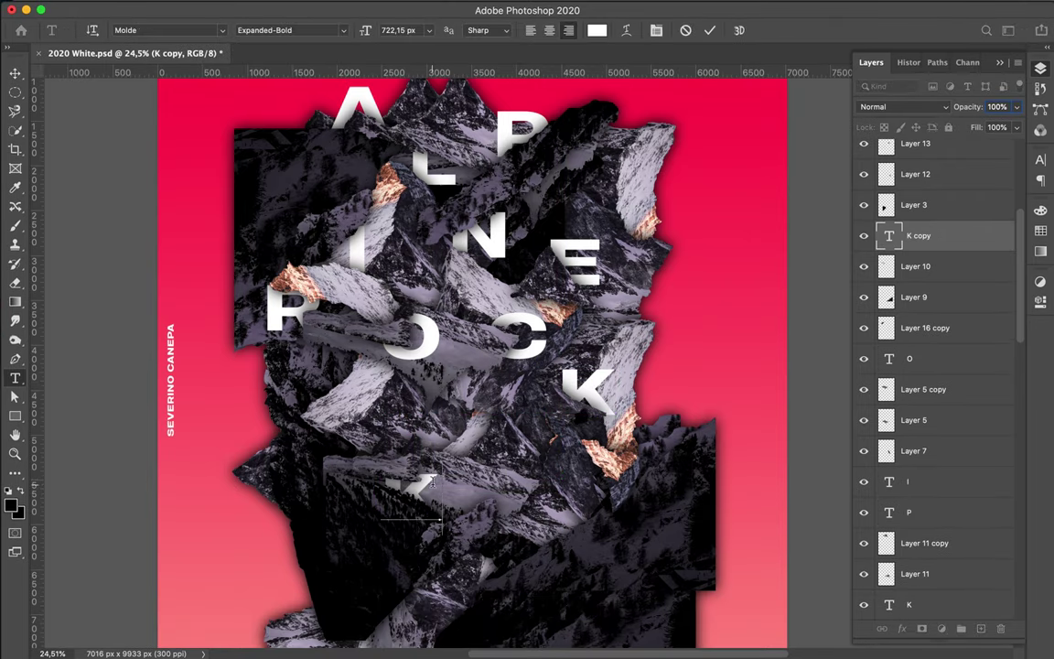
key(v)
mouse_move(425, 494)
mouse_down()
mouse_move(475, 498)
mouse_move(515, 462)
mouse_up()
double_click(476, 491)
text(1)
key(Escape)
Step: Duplicate the 1 and retype it as 4 to complete #14
drag(949, 238, 952, 588)
scroll(476, 412, down, 4)
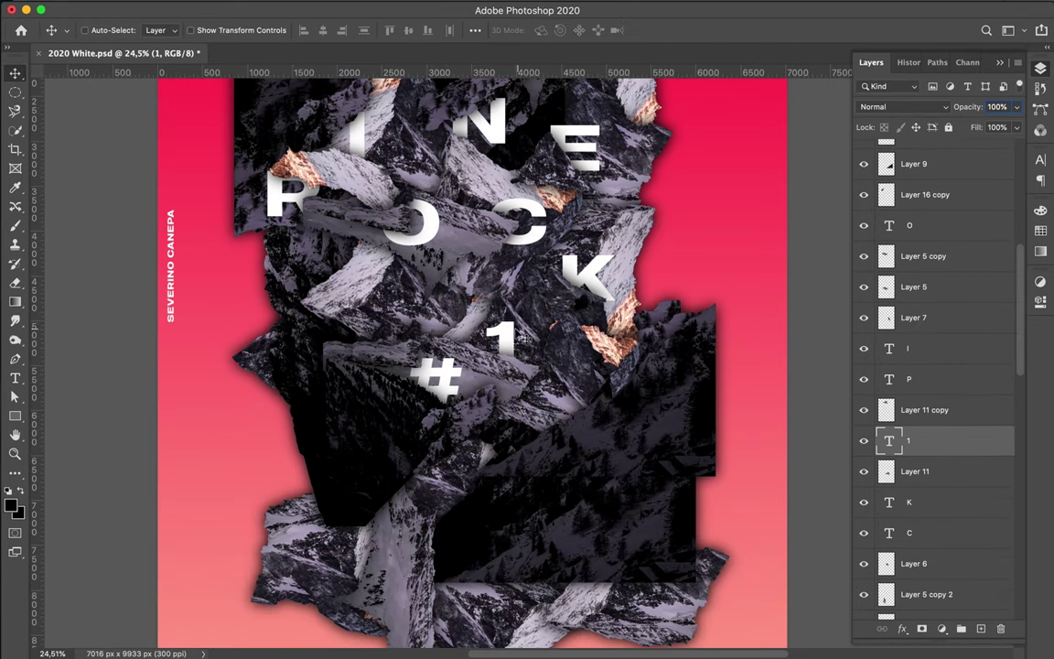
key(ctrl+j)
mouse_move(501, 341)
mouse_down()
mouse_move(503, 439)
mouse_move(575, 395)
mouse_up()
double_click(503, 438)
text(4)
key(Escape)
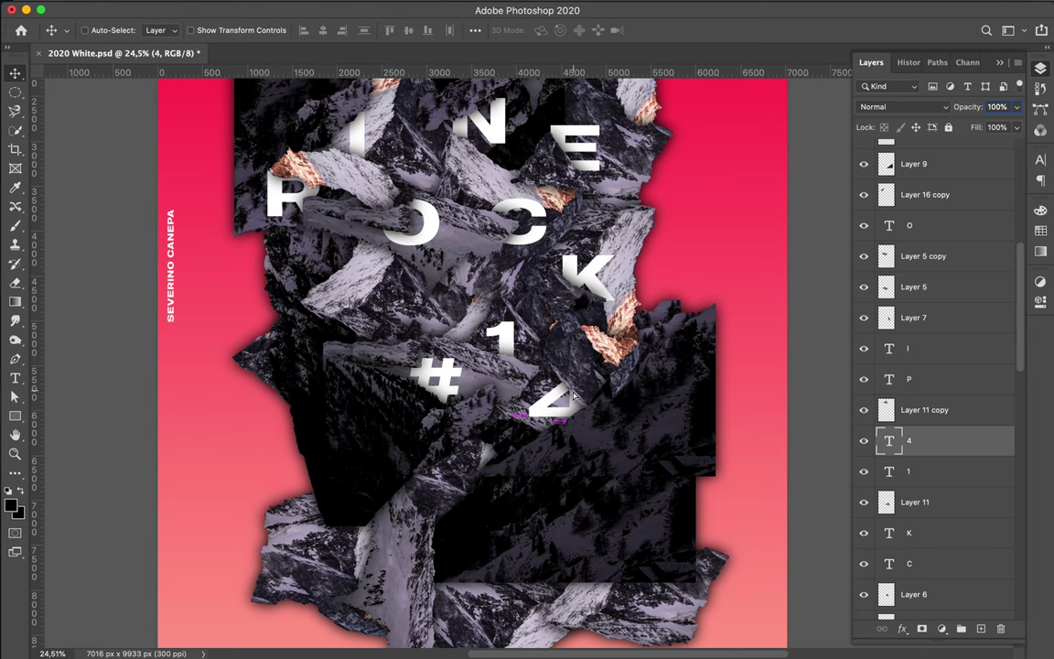
scroll(494, 403, down, 2)
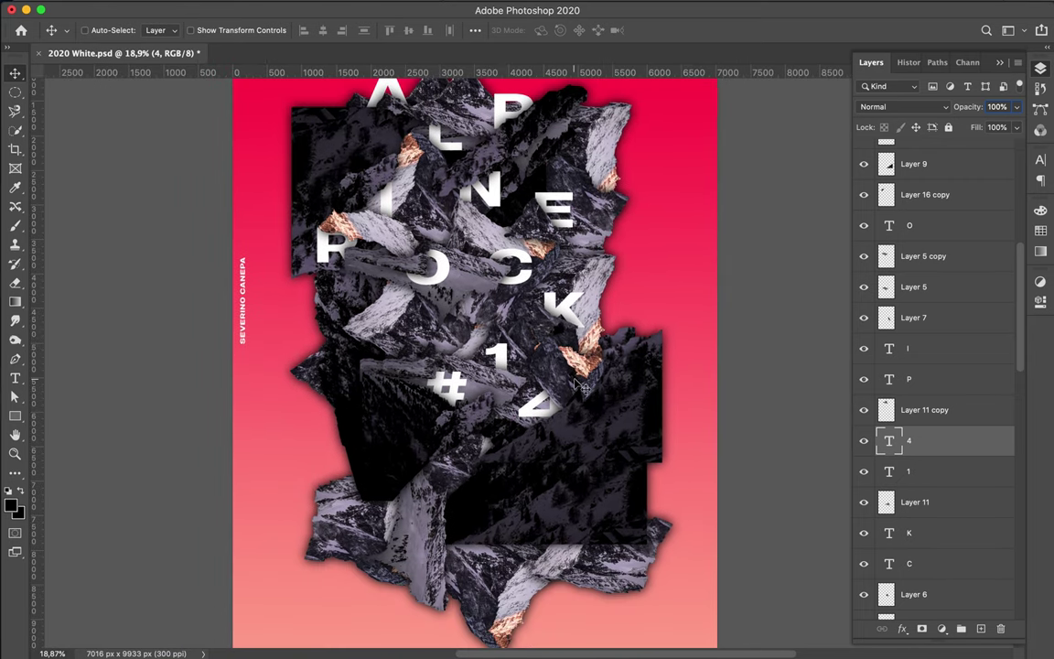
Step: Draw a thin white rectangle bar near the top left
key(u)
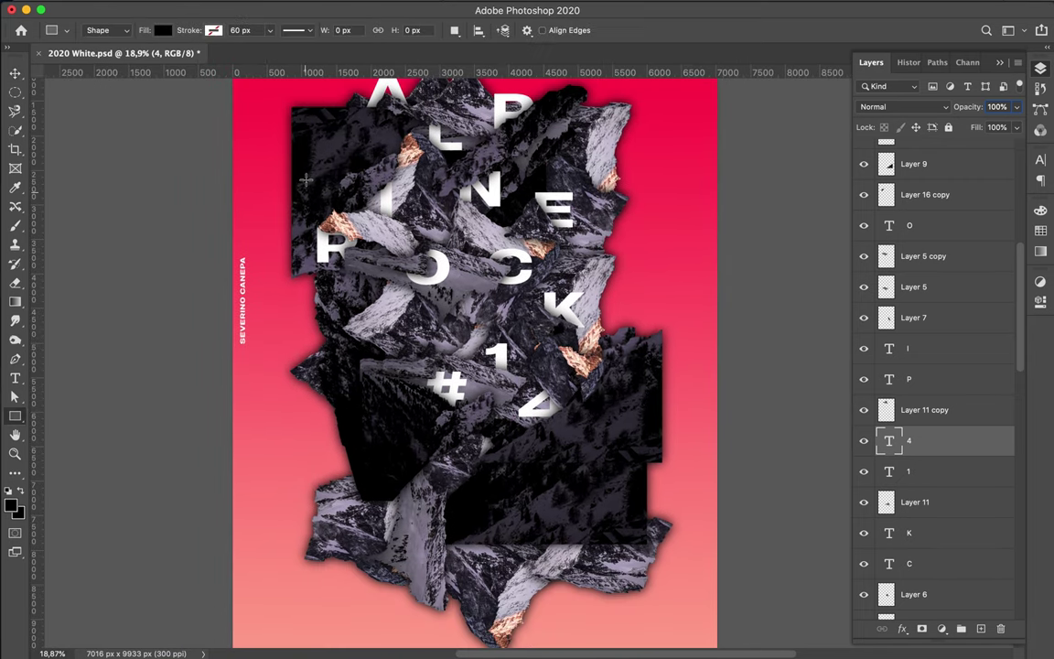
mouse_move(314, 95)
mouse_down()
mouse_move(320, 120)
mouse_move(296, 106)
mouse_move(326, 116)
mouse_up()
click(163, 30)
click(127, 106)
key(v)
Step: Place a copy of the white bar at the collage's right edge
click(1040, 69)
scroll(934, 472, down, 5)
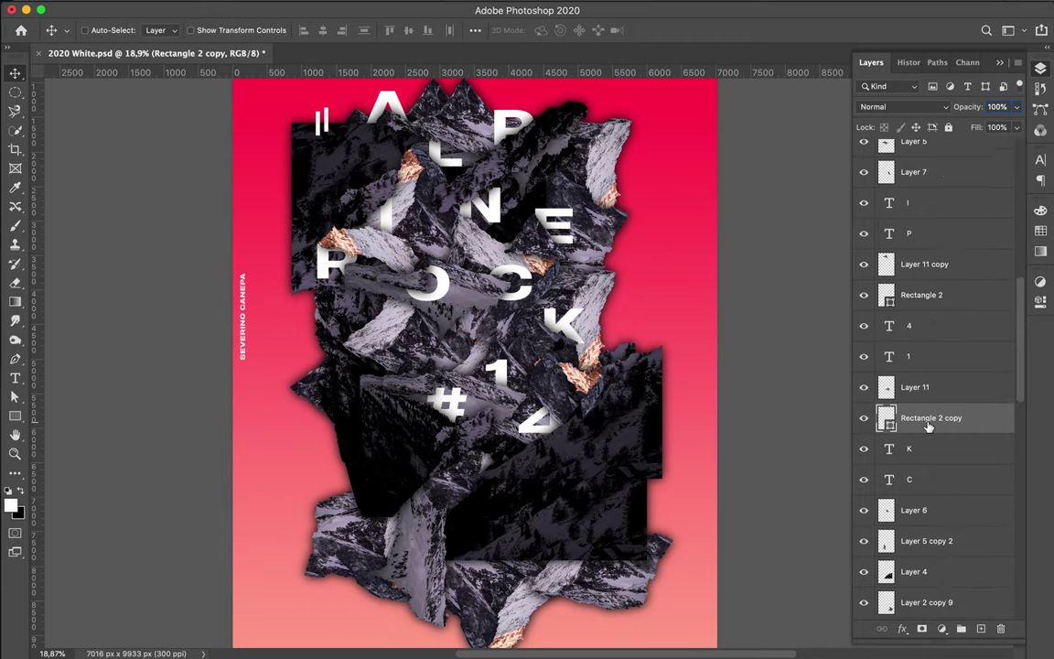
drag(929, 421, 918, 585)
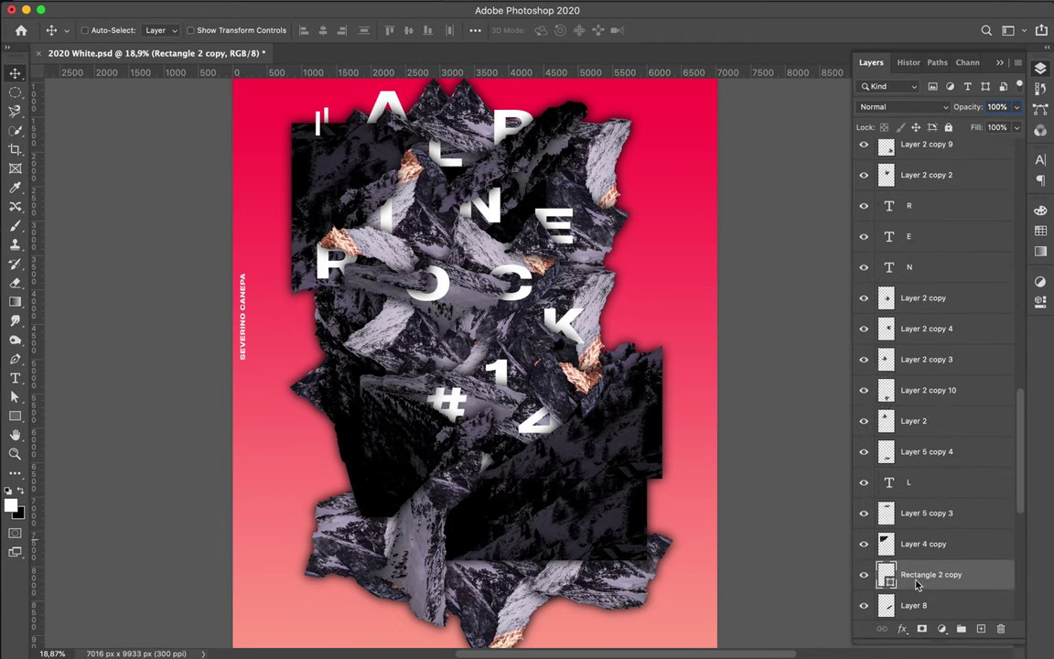
drag(334, 135, 655, 356)
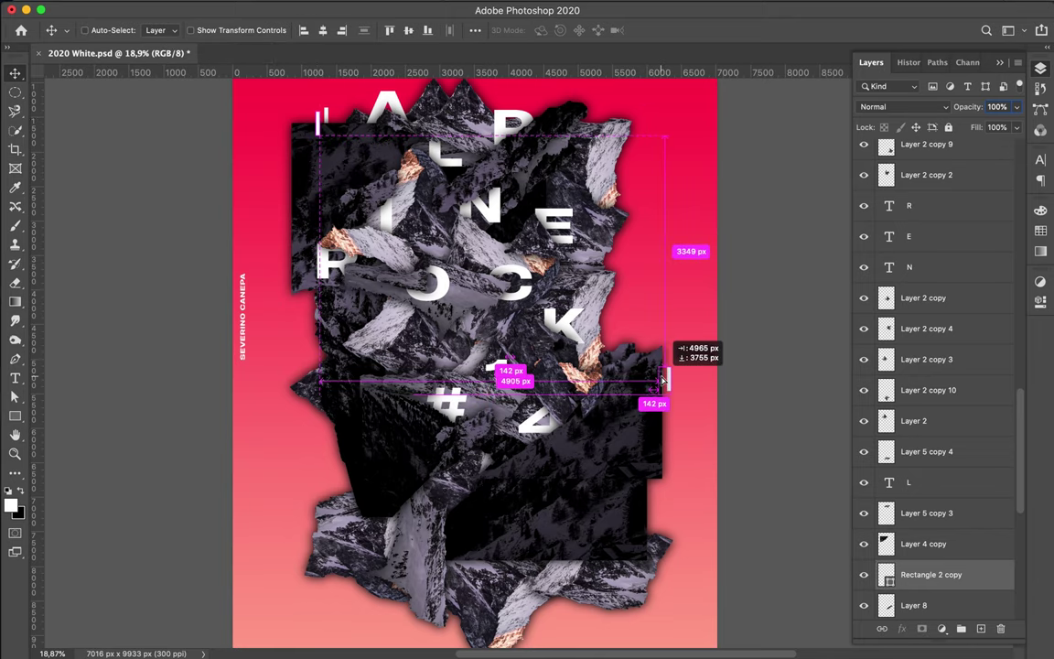
key(Return)
Step: Duplicate the small white bar beside the 4, rotate it 90°, and raise its layer
click(332, 120)
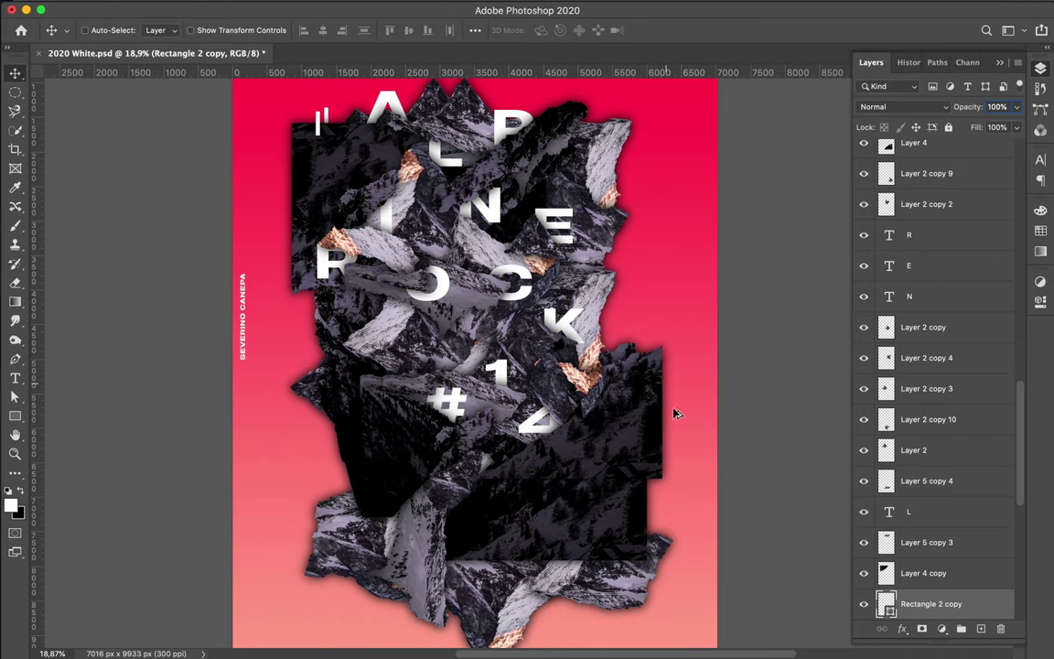
scroll(912, 513, down, 5)
drag(619, 420, 553, 319)
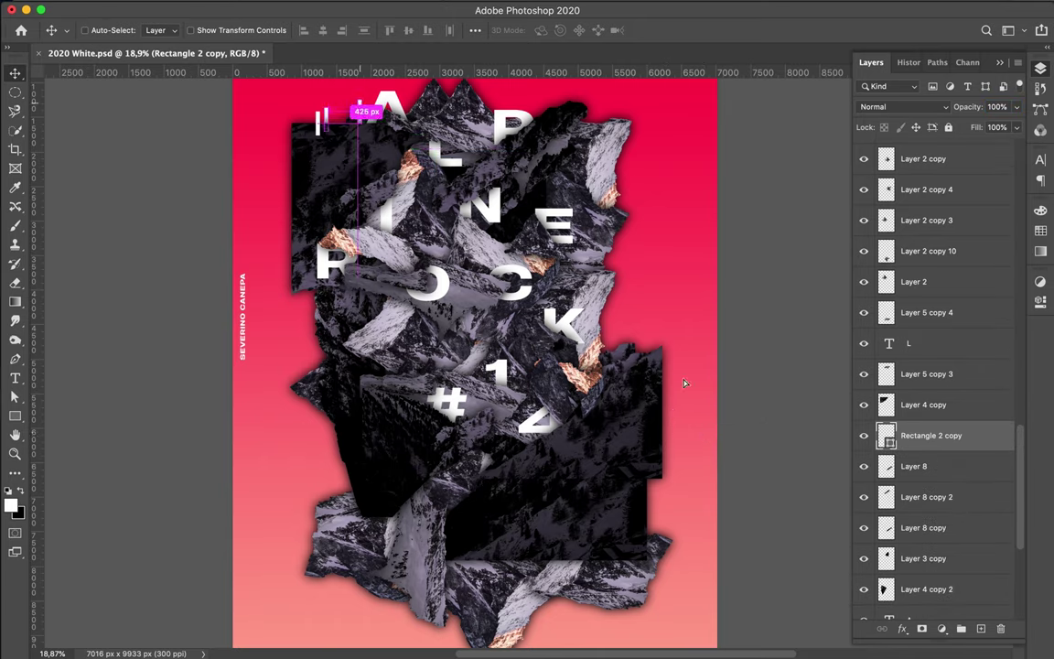
mouse_move(331, 120)
mouse_down()
mouse_move(681, 401)
mouse_move(722, 381)
mouse_move(674, 406)
mouse_move(683, 400)
mouse_up()
key(ctrl+t)
key(Return)
mouse_move(915, 436)
mouse_down()
mouse_move(929, 275)
mouse_move(918, 216)
mouse_move(931, 235)
mouse_up()
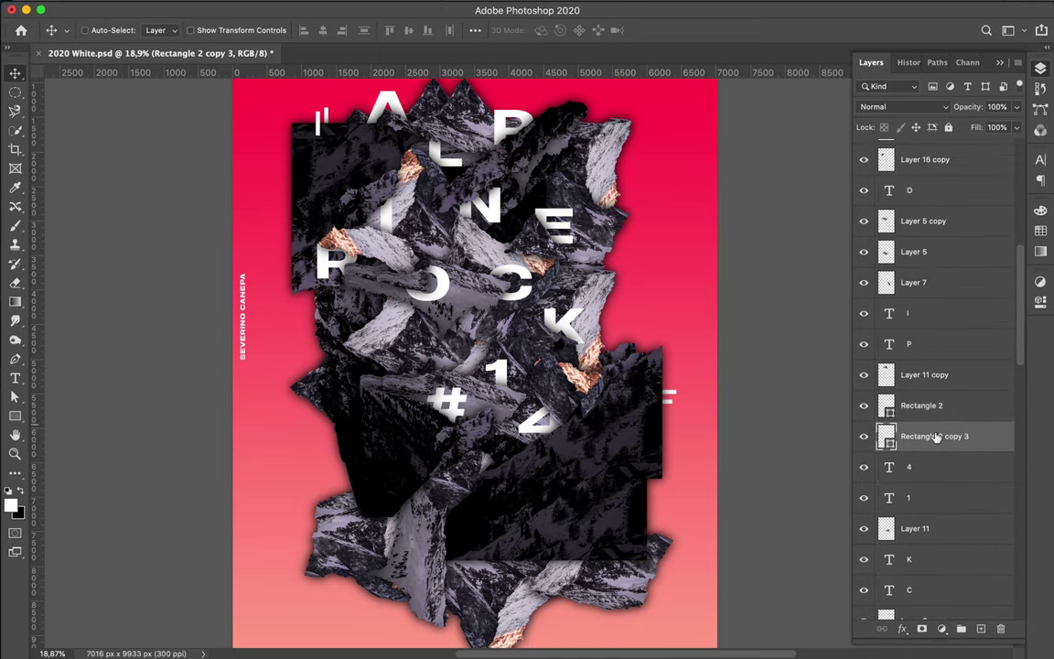
mouse_move(934, 436)
mouse_down()
mouse_move(929, 154)
mouse_move(933, 188)
mouse_up()
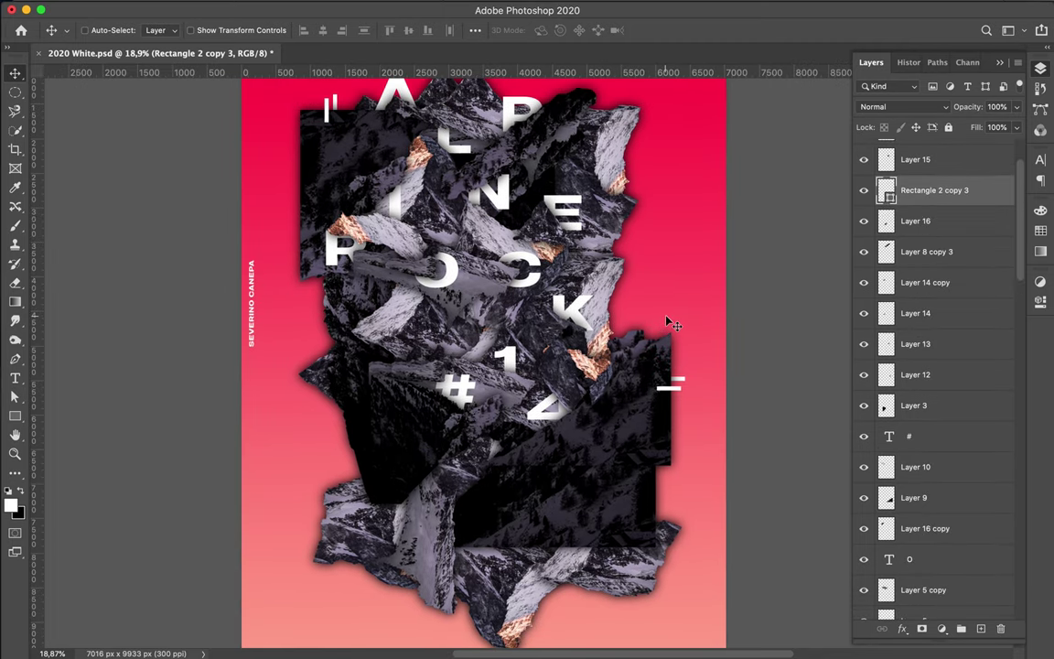
Step: Draw a rectangle square over the letter O
ctrl+click(464, 275)
key(u)
mouse_move(416, 247)
mouse_down()
mouse_move(466, 296)
mouse_move(481, 294)
mouse_up()
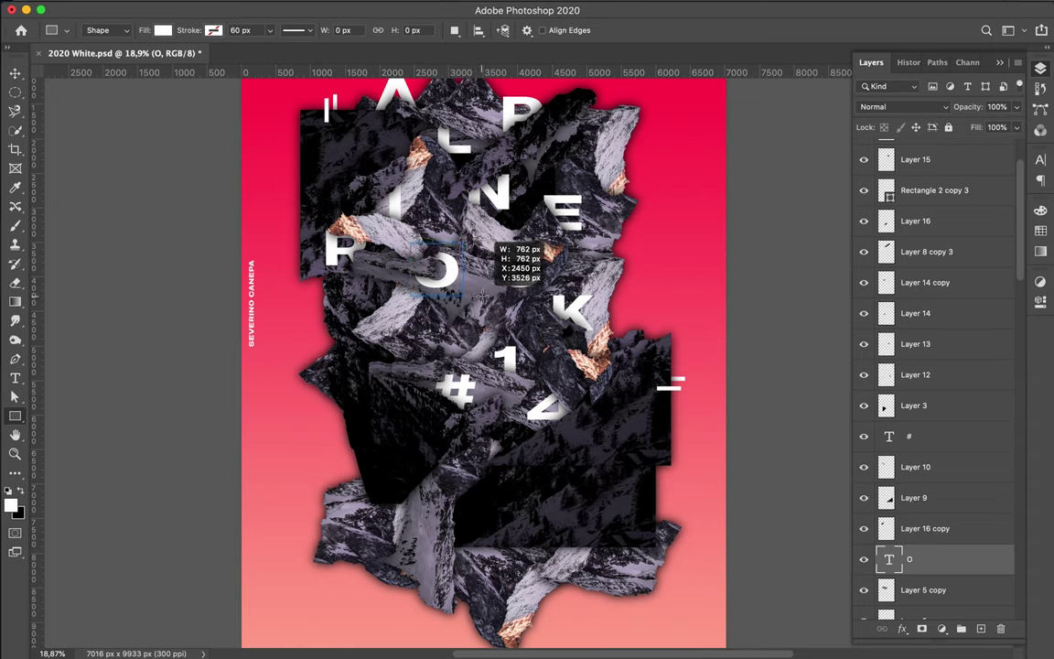
Step: Cut the O letter shape out of the white square and delete the original O text layer
drag(953, 470, 952, 469)
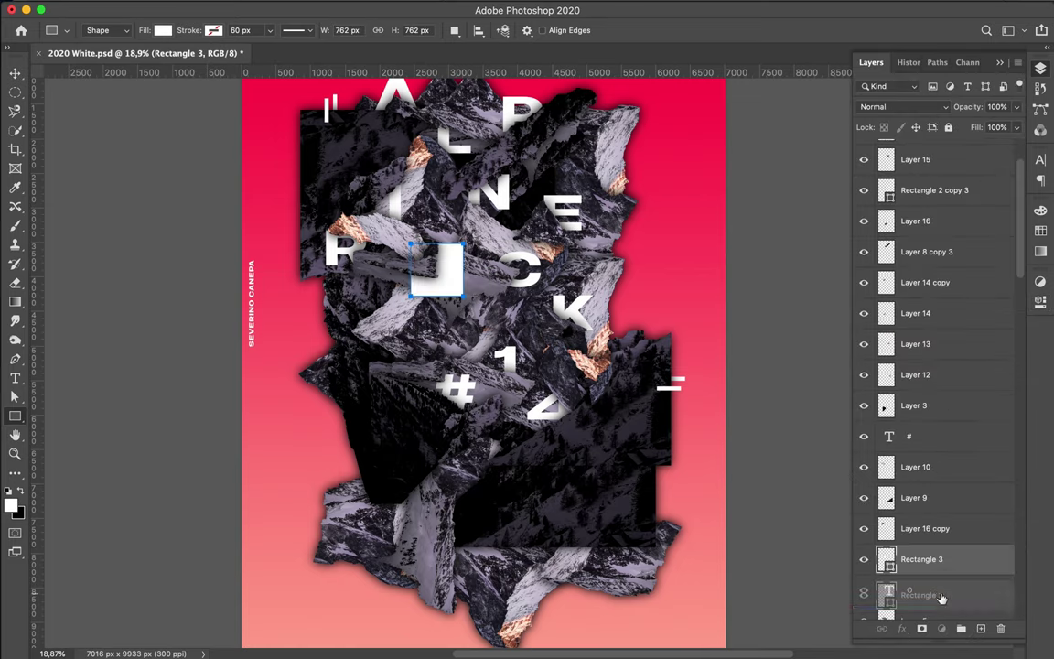
right_click(891, 564)
super+click(889, 559)
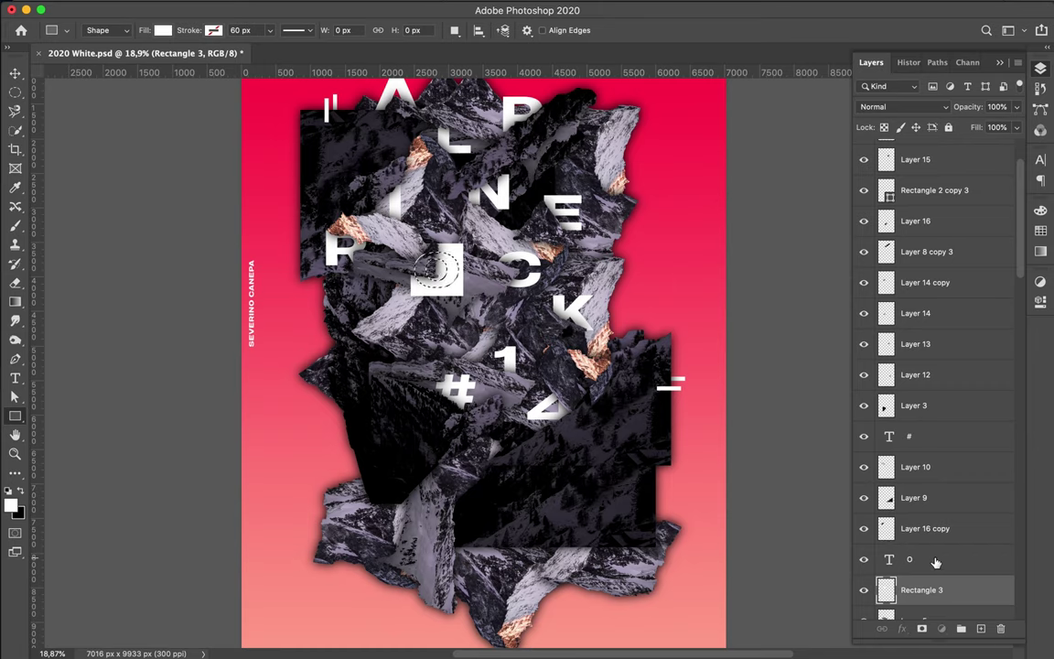
click(935, 562)
key(Delete)
key(Return)
click(600, 358)
key(Escape)
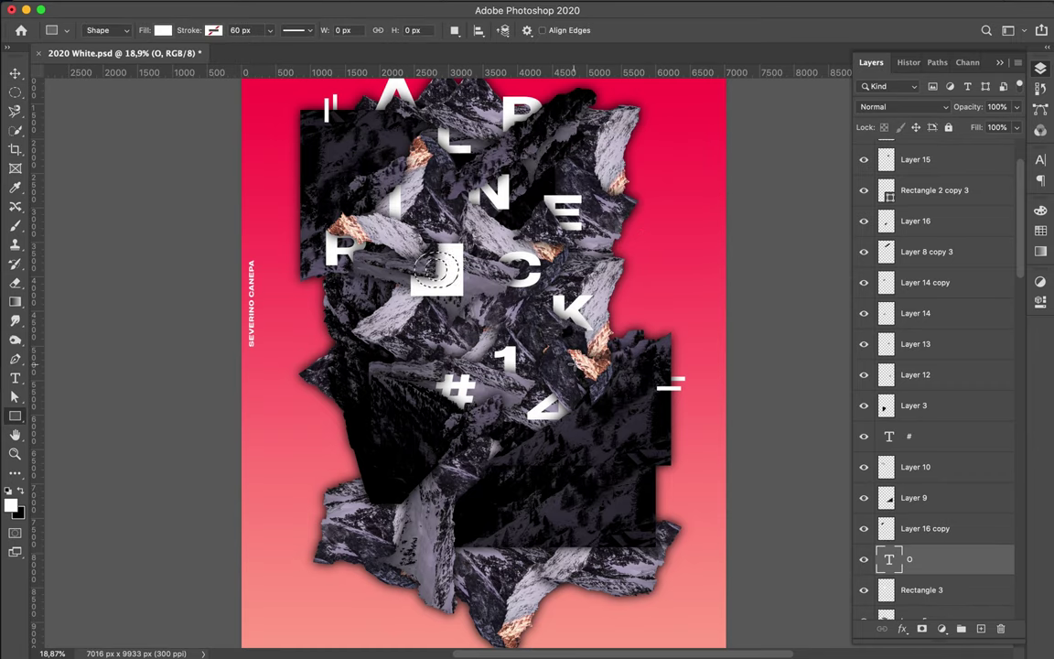
key(ctrl+d)
key(m)
key(Delete)
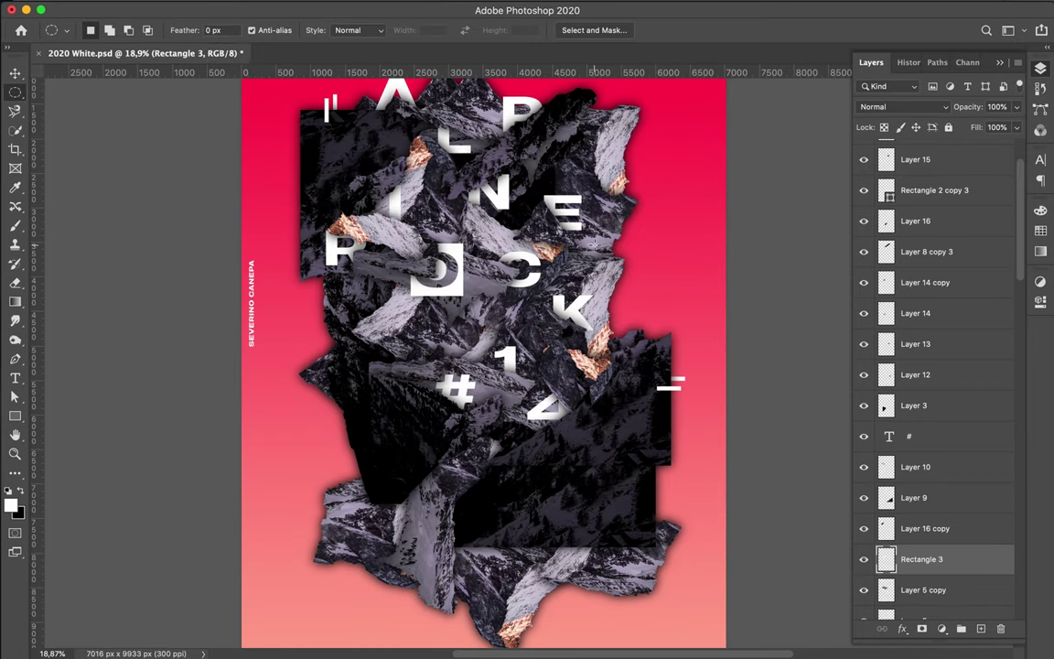
Step: Draw a white circle, Ellipse 1, around the E above its text layer
scroll(595, 243, up, 2)
key(v)
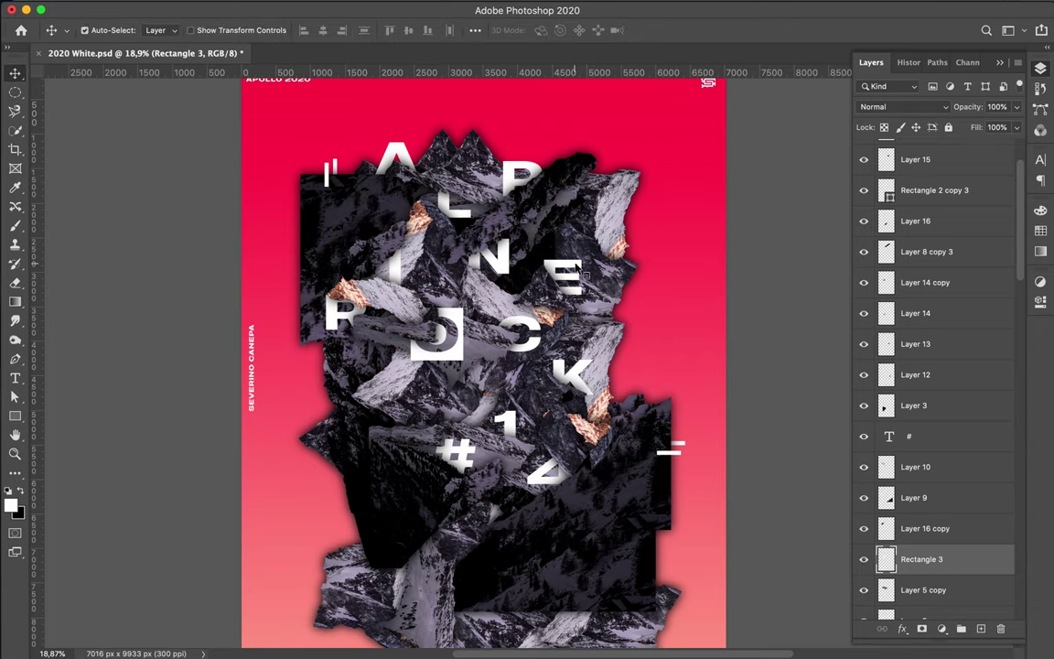
click(535, 242)
key(u)
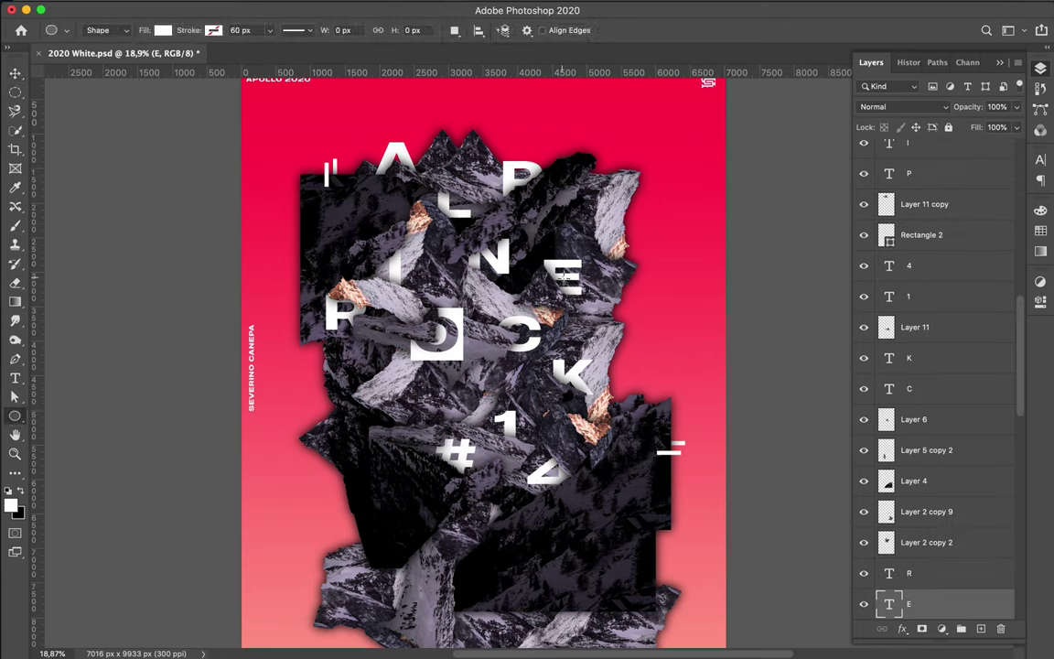
drag(565, 274, 593, 304)
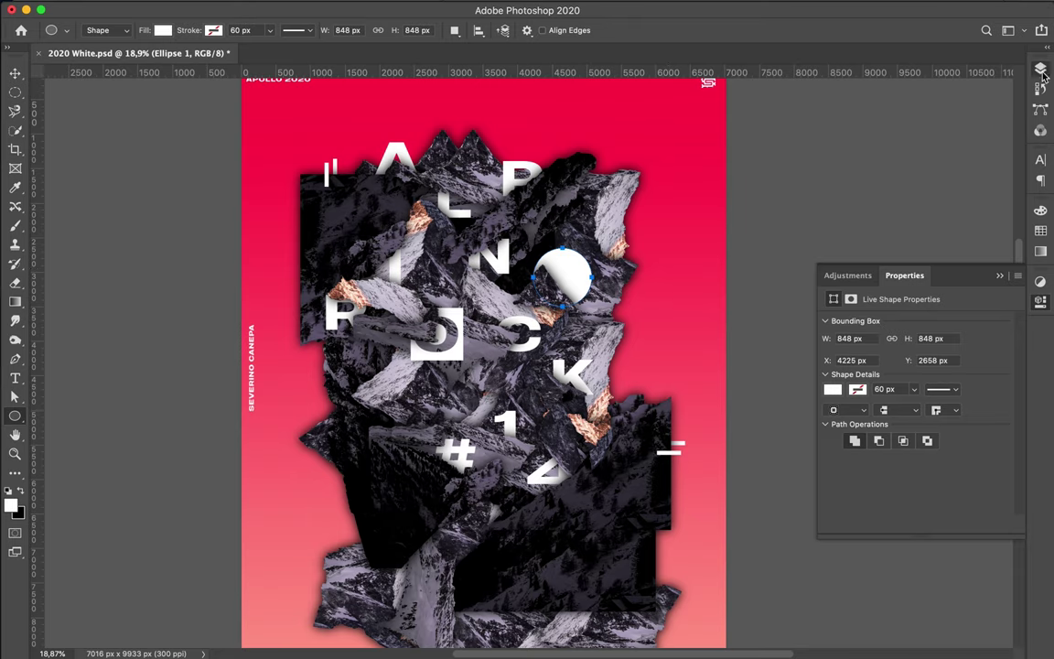
Step: Load the circle's outline as a selection and select the E text layer
scroll(928, 549, down, 3)
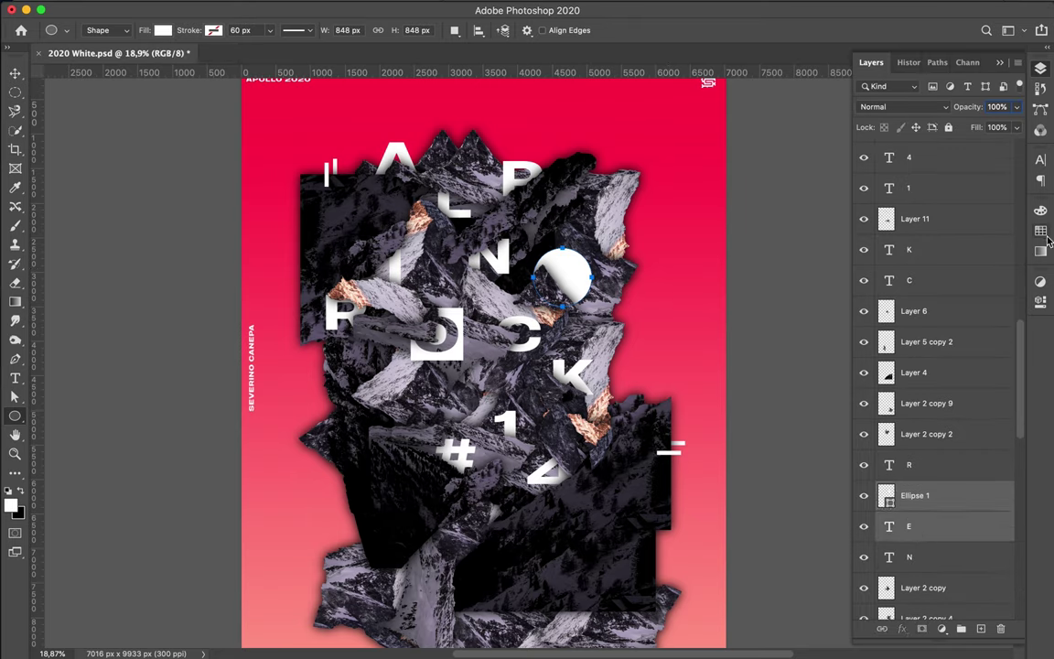
key(v)
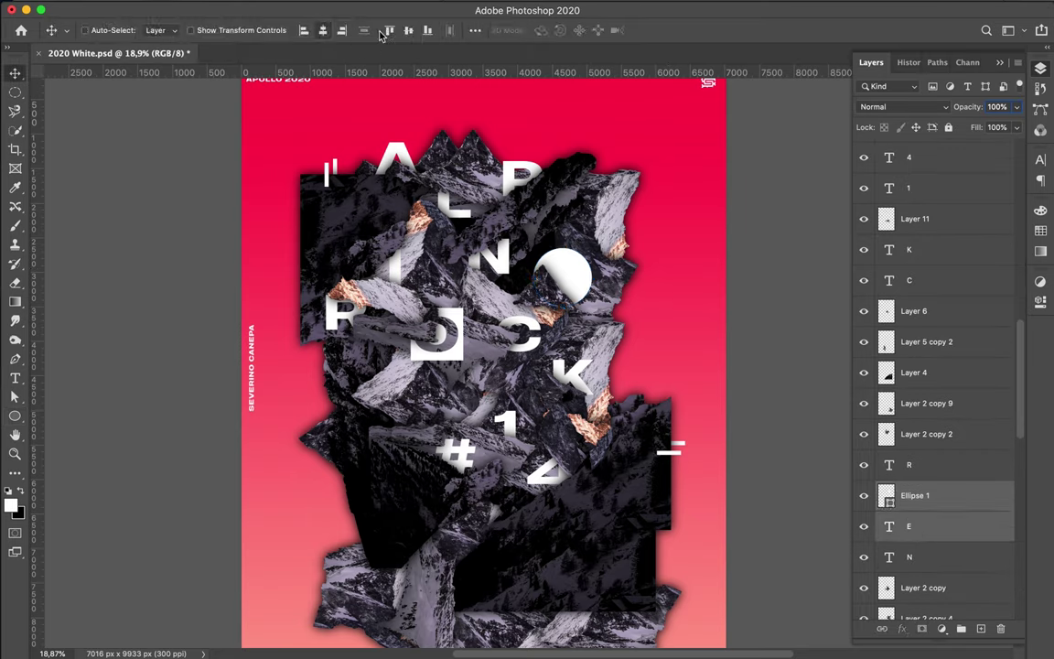
click(945, 503)
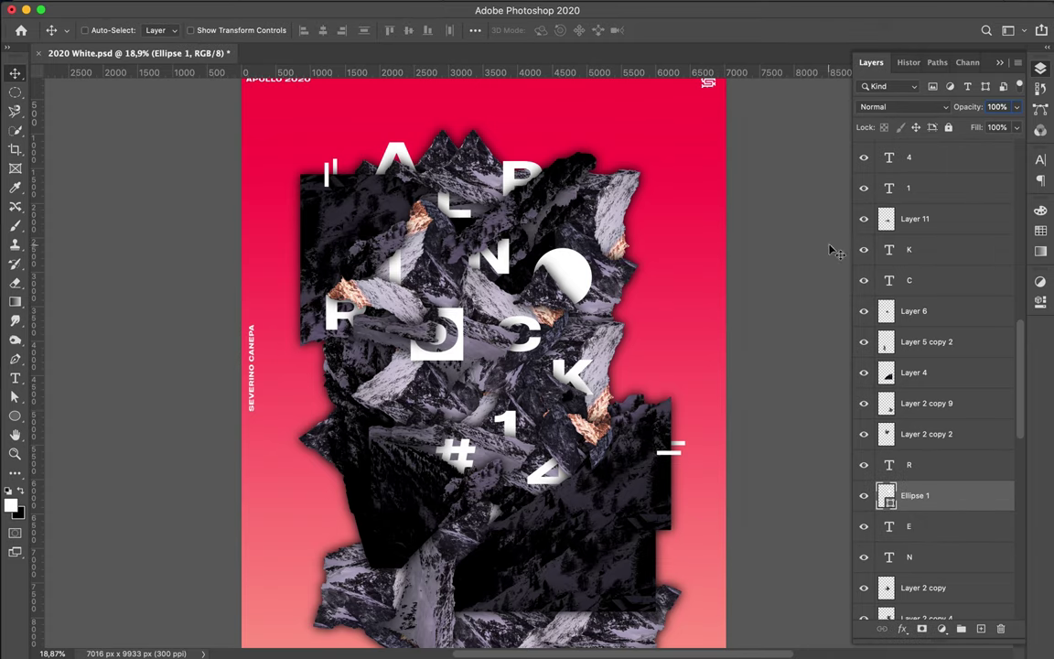
ctrl+click(886, 495)
click(944, 522)
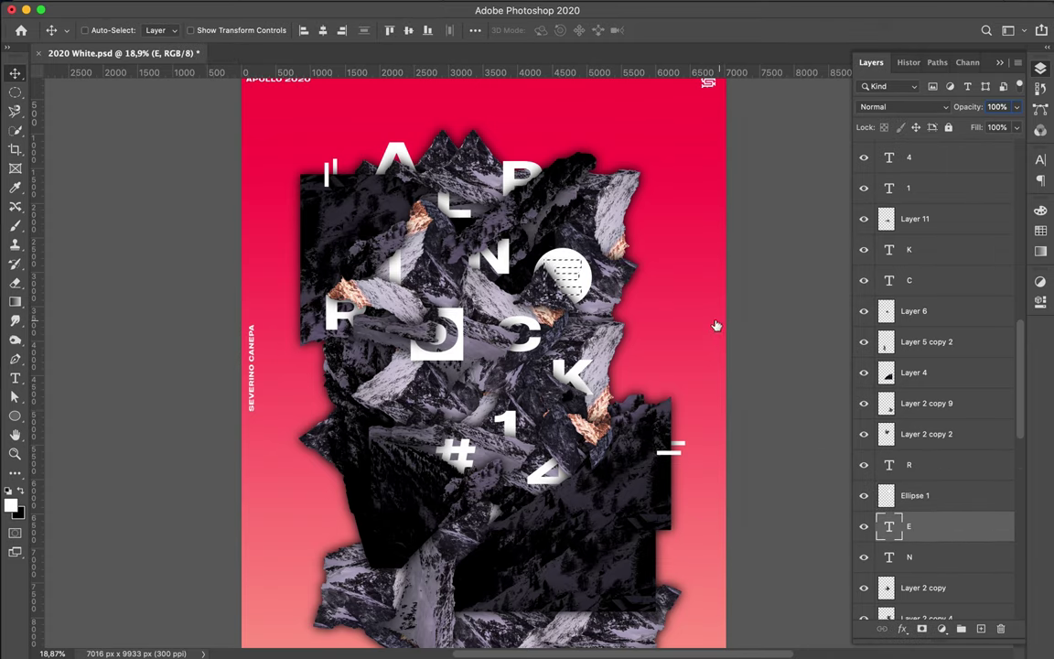
Step: Remove the E text layer, leaving the E knocked out of the circle
key(m)
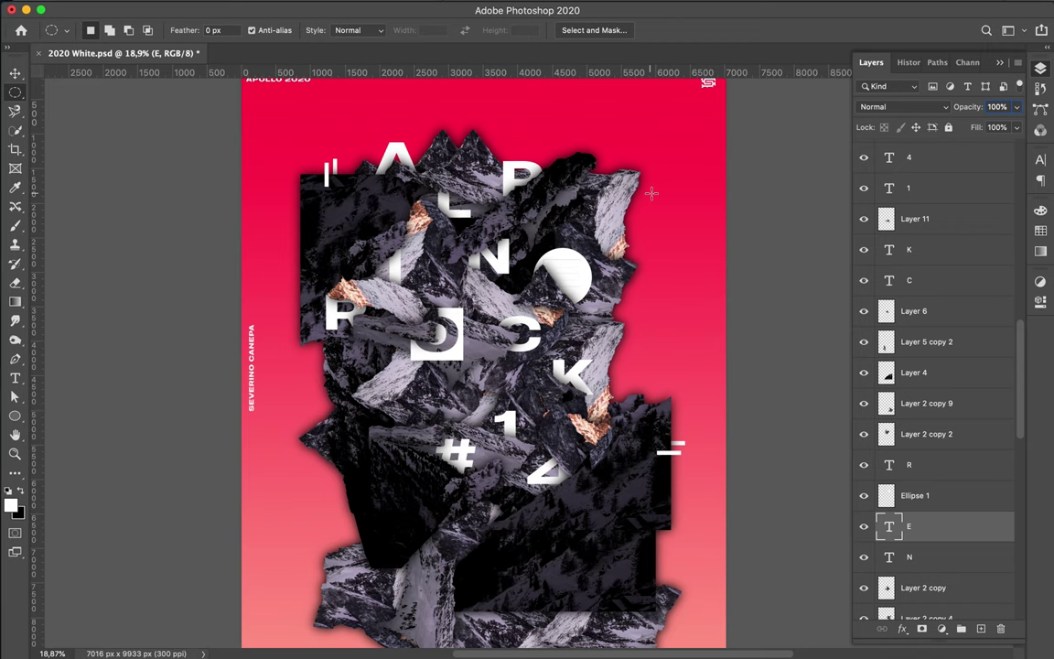
key(ctrl+e)
scroll(528, 282, up, 3)
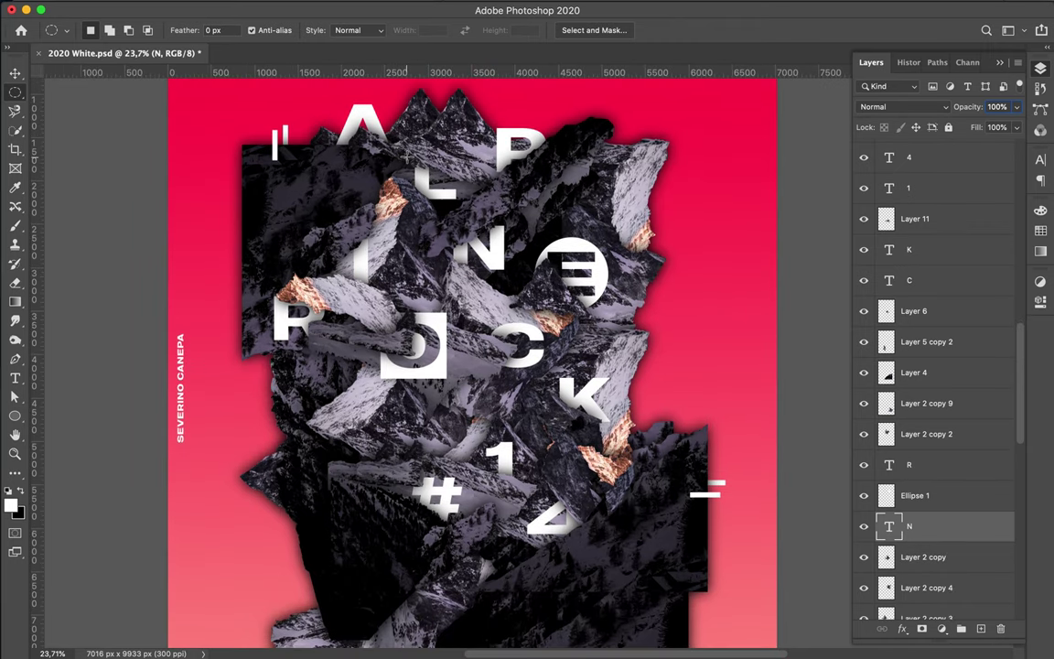
Step: Draw a no-fill, white 60 px stroke square around the L
key(u)
right_click(14, 416)
click(91, 414)
click(162, 30)
click(213, 30)
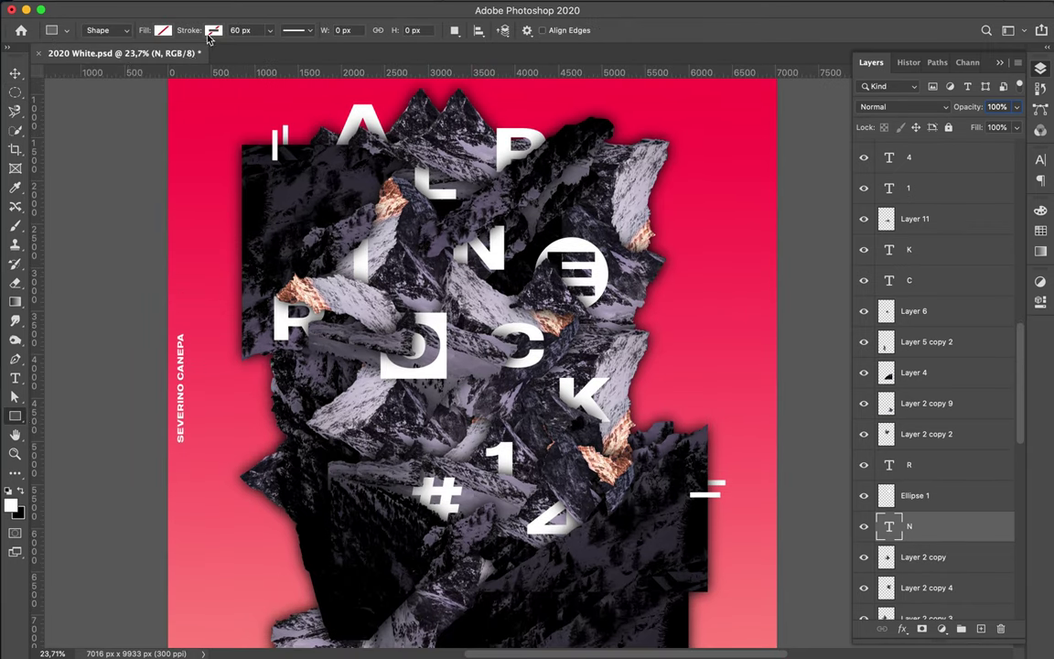
click(209, 30)
click(114, 93)
drag(404, 142, 471, 209)
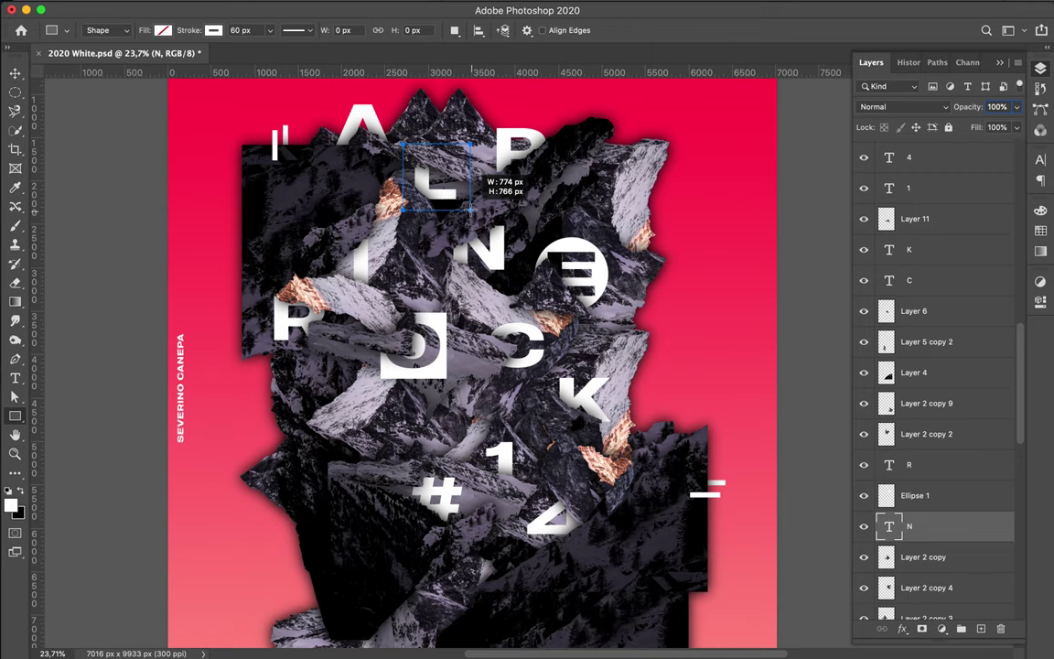
key(v)
scroll(667, 206, down, 5)
Step: Ring the # with a white outline circle, Ellipse 2, placed between Layer 13 and Layer 12
key(u)
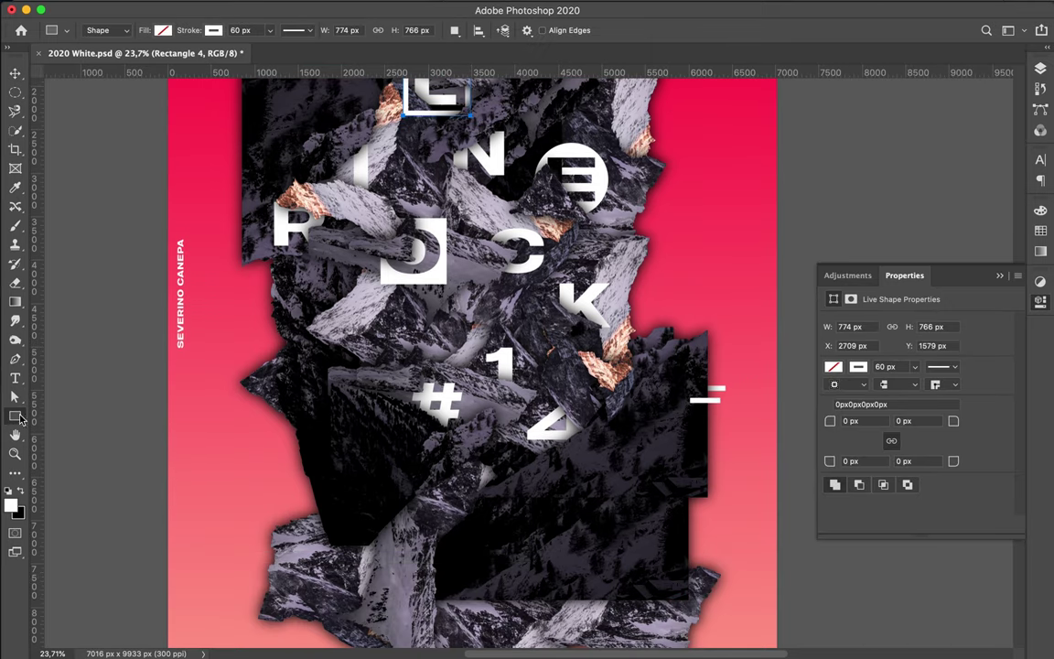
right_click(15, 416)
click(82, 430)
drag(421, 385, 485, 445)
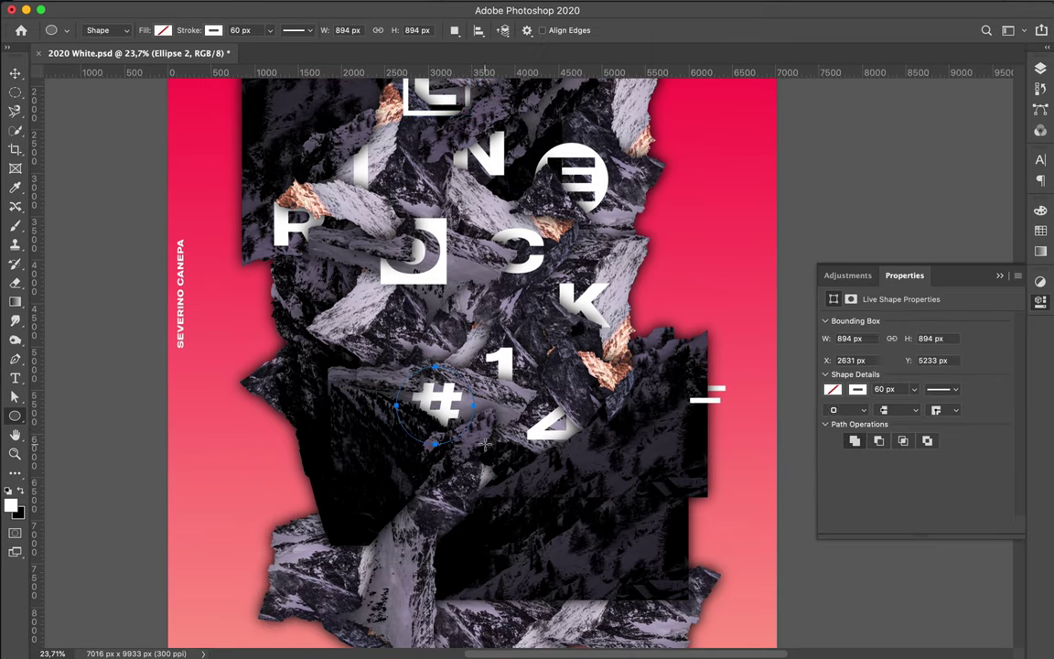
click(1040, 70)
mouse_move(915, 522)
mouse_down()
mouse_move(948, 321)
mouse_move(931, 267)
mouse_move(933, 173)
mouse_up()
key(m)
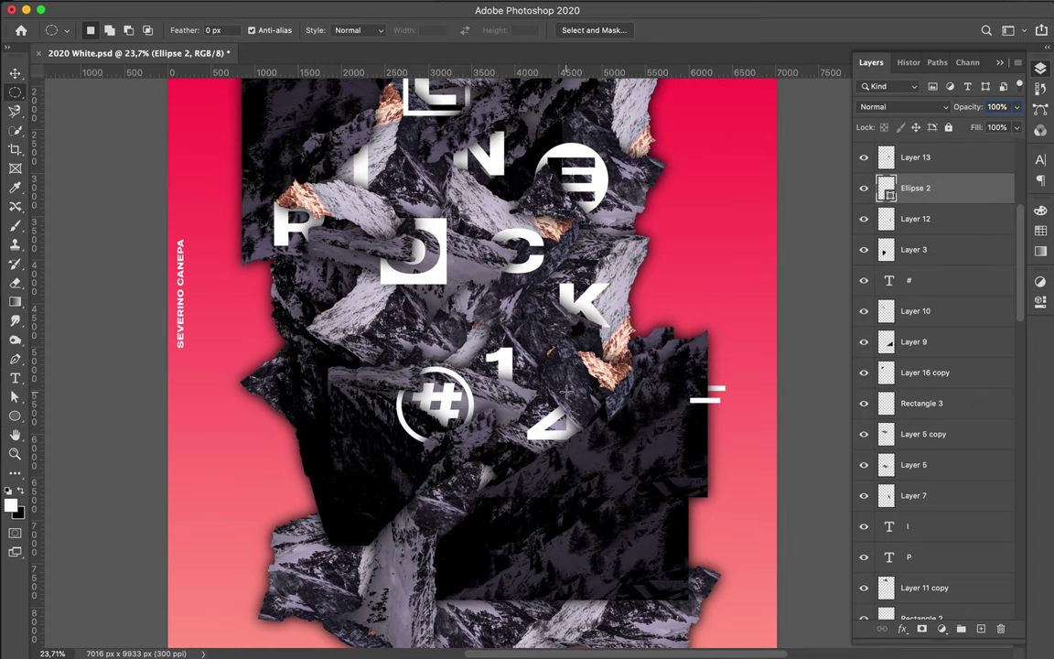
key(v)
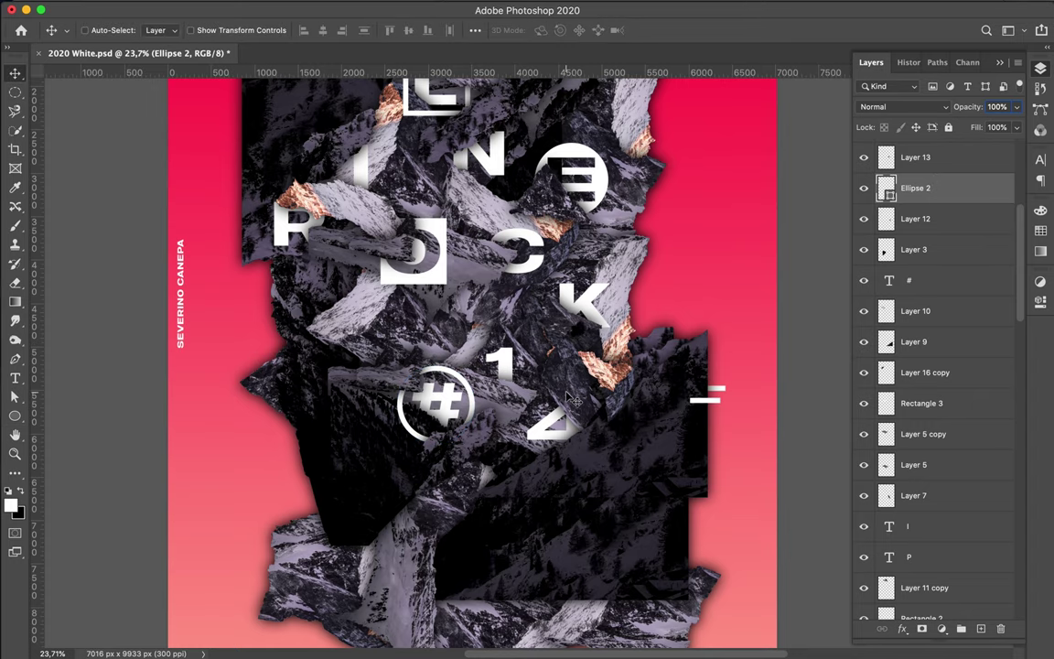
scroll(572, 398, up, 3)
scroll(572, 398, down, 5)
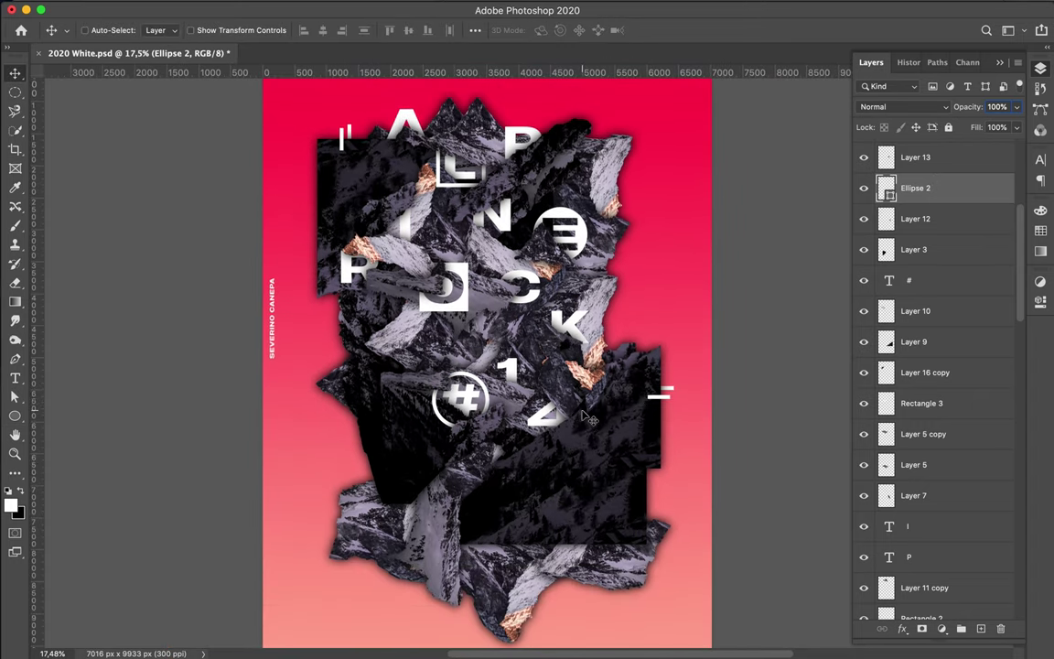
scroll(590, 419, up, 1)
scroll(590, 419, down, 2)
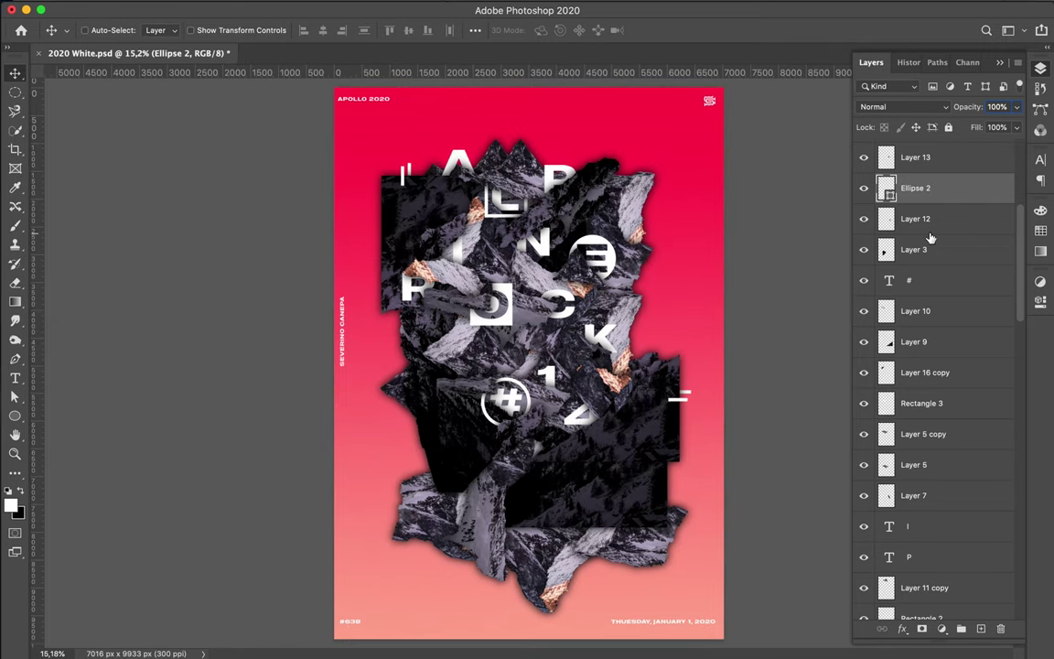
Step: Draw a large 60 px white outline frame, Rectangle 5, over the poster centre
key(u)
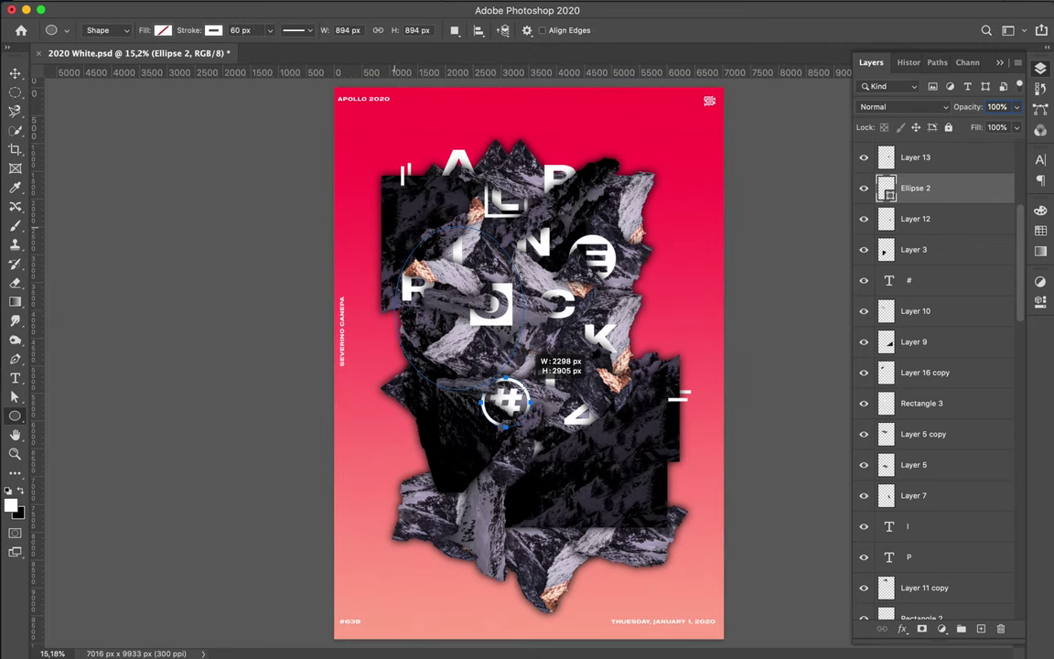
drag(392, 255, 588, 465)
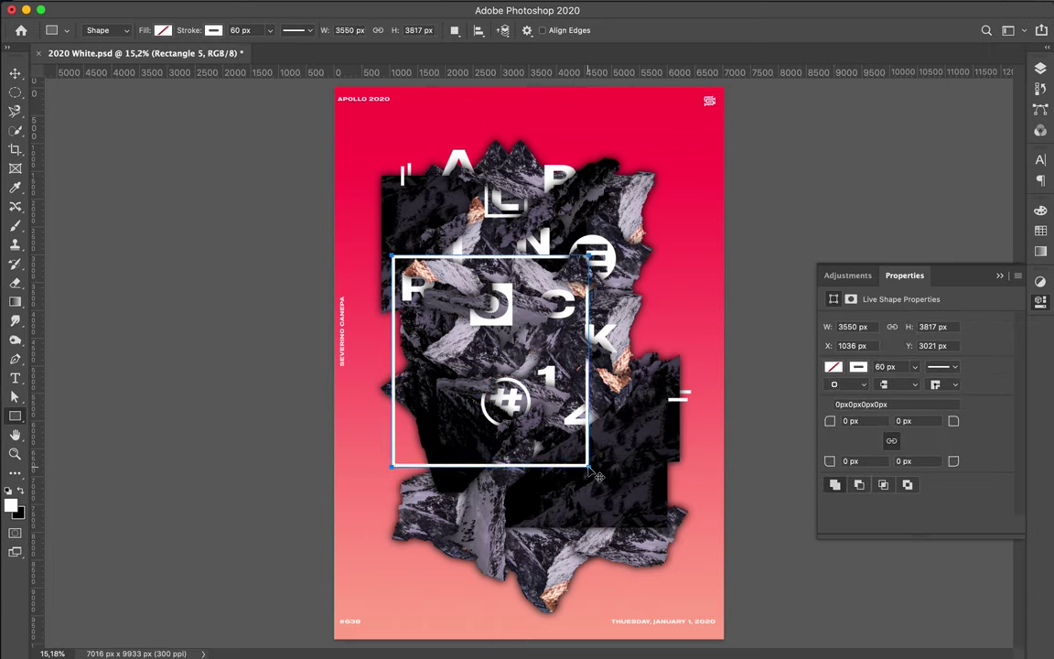
key(v)
Step: Move Rectangle 5 down behind the fragments and add a copy offset up-right
key(F7)
drag(932, 199, 926, 590)
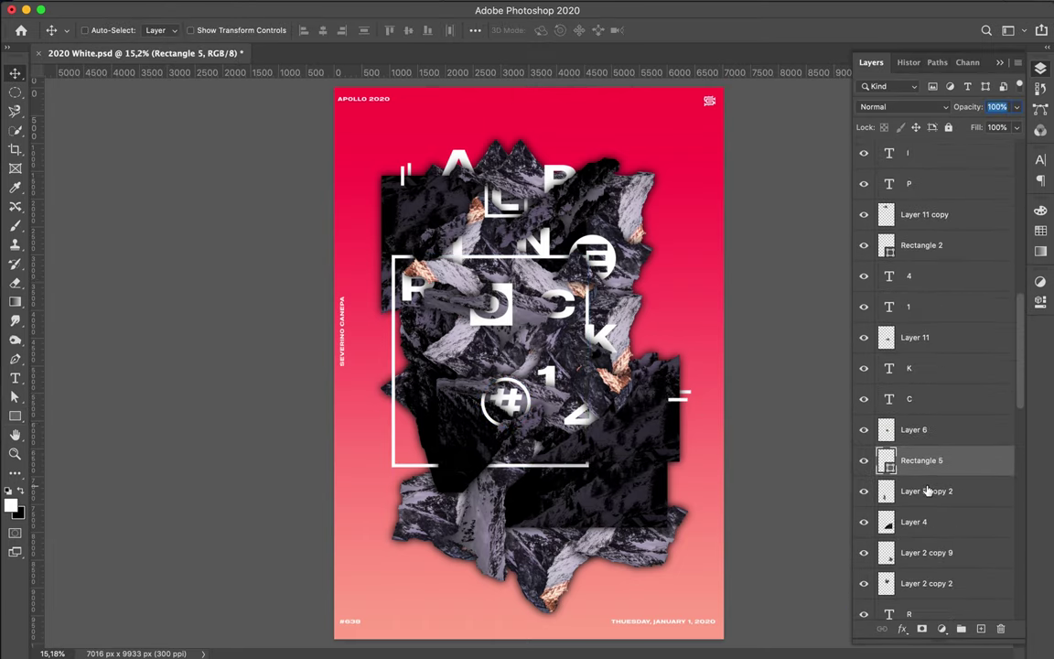
drag(926, 590, 928, 540)
mouse_move(927, 493)
mouse_down()
mouse_move(920, 536)
mouse_move(917, 426)
mouse_up()
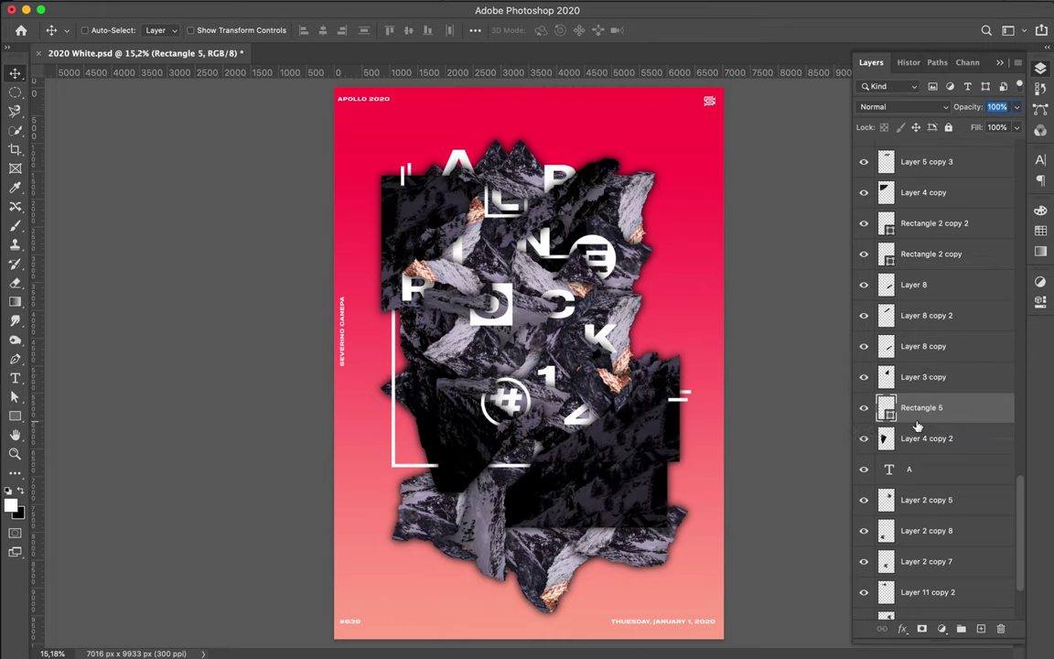
drag(409, 468, 474, 406)
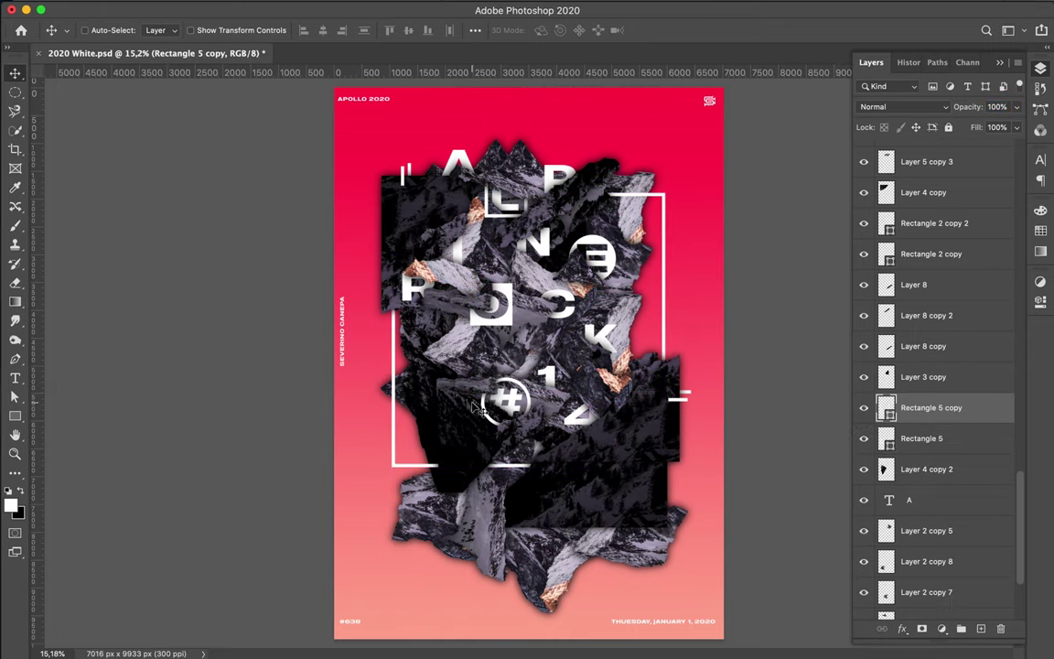